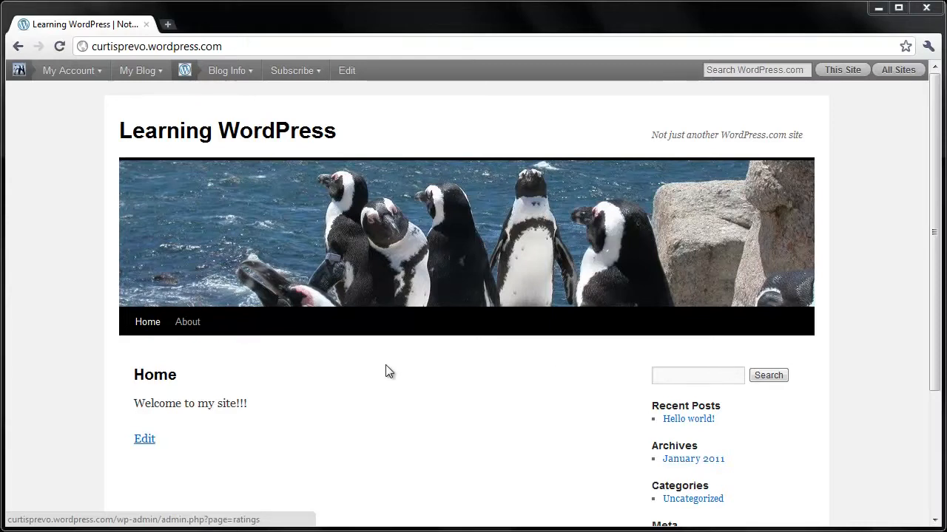
Open the site's About page for editing and replace its body text with "This is where you can create new content.".
{"action": "left_click", "coordinate": [186, 327]}
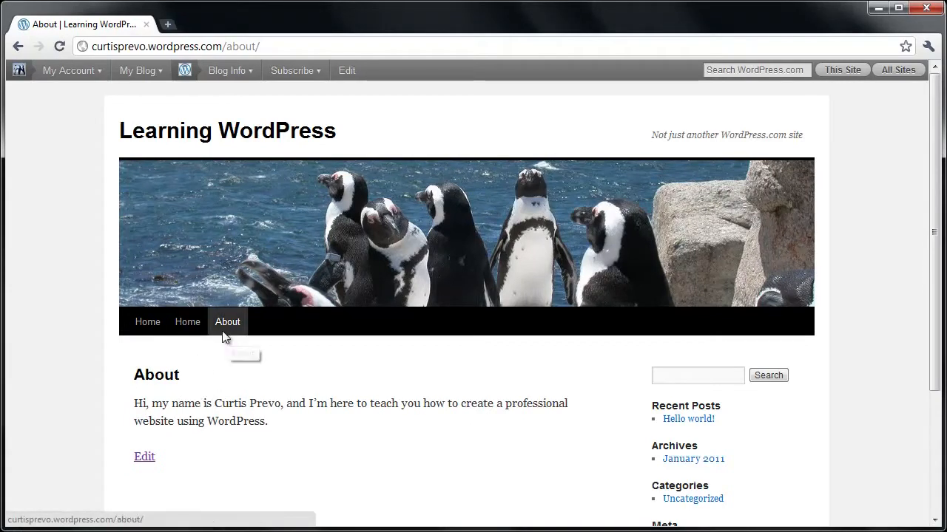
{"action": "left_click_drag", "start_coordinate": [135, 405], "coordinate": [340, 421]}
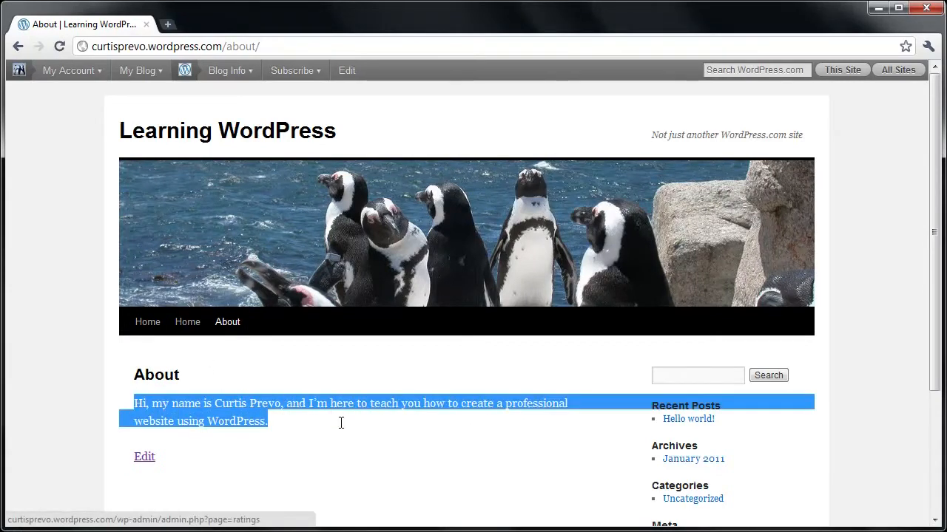
{"action": "left_click", "coordinate": [340, 434]}
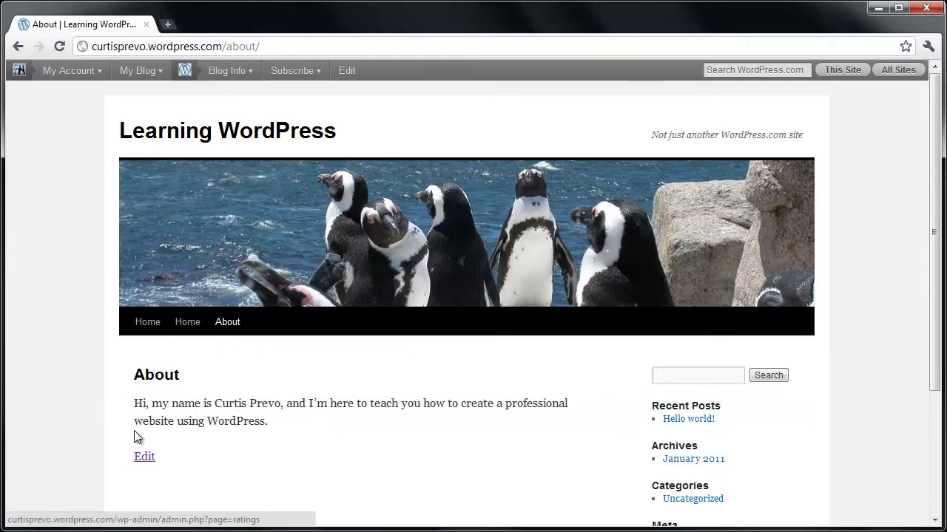
{"action": "left_click", "coordinate": [144, 458]}
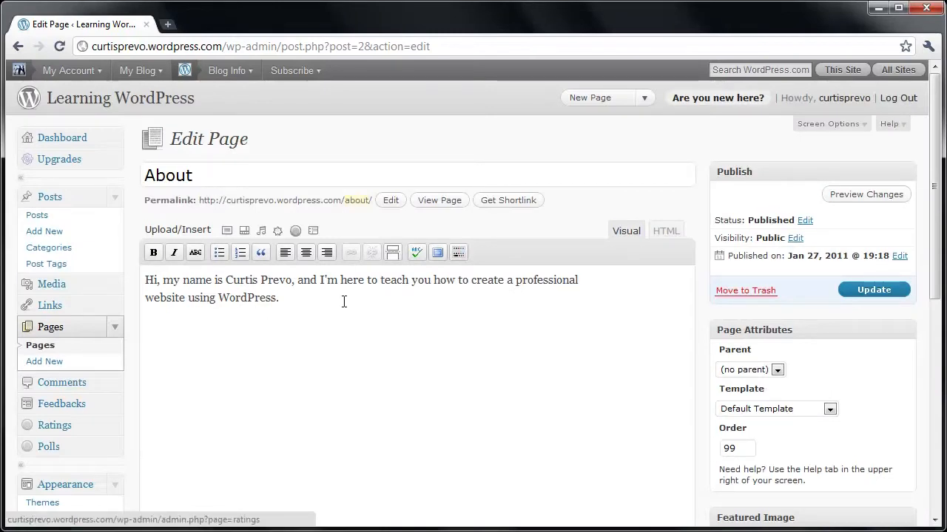
{"action": "left_click_drag", "start_coordinate": [344, 302], "coordinate": [137, 281]}
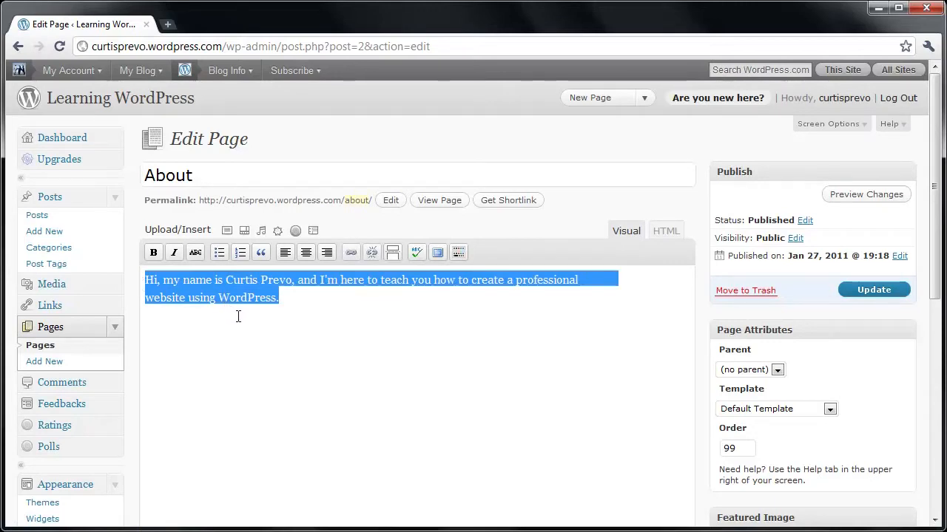
{"action": "type", "text": "This is where you can create new content."}
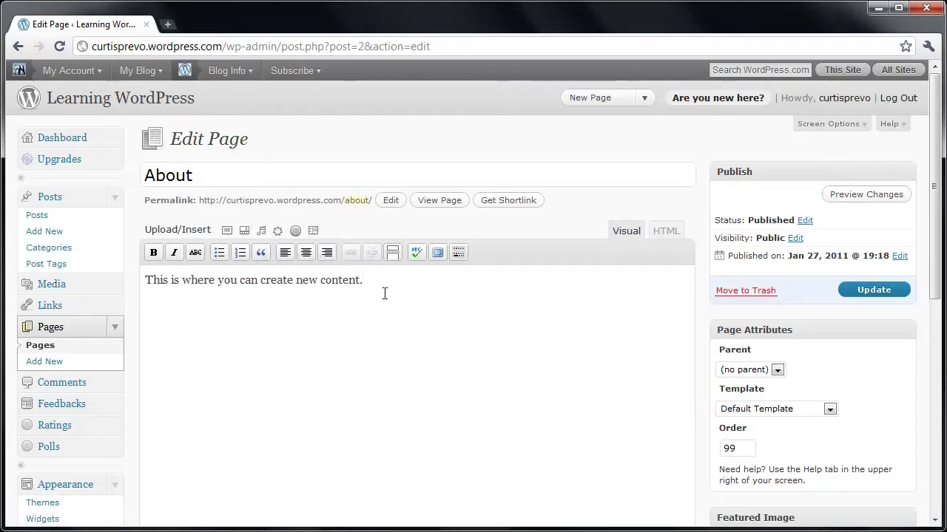
{"action": "left_click", "coordinate": [244, 232]}
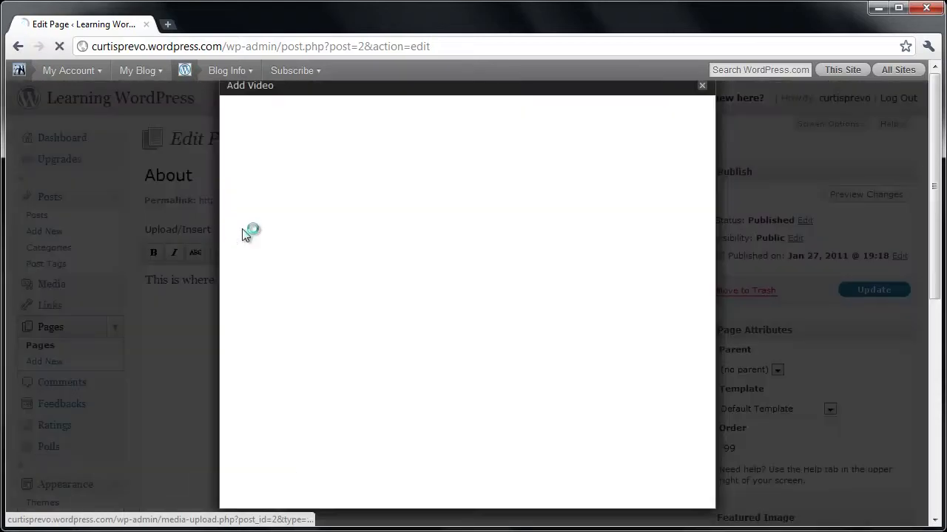
{"action": "left_click", "coordinate": [354, 129]}
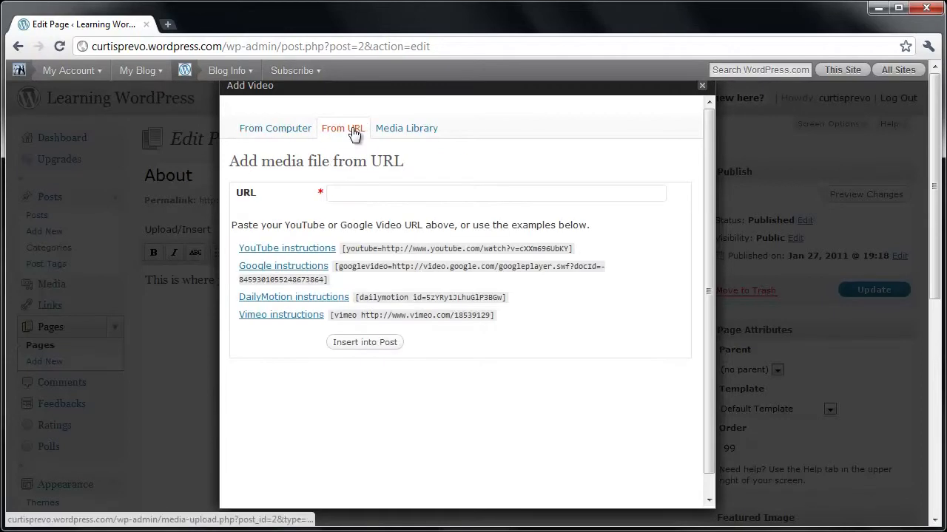
{"action": "left_click", "coordinate": [362, 192]}
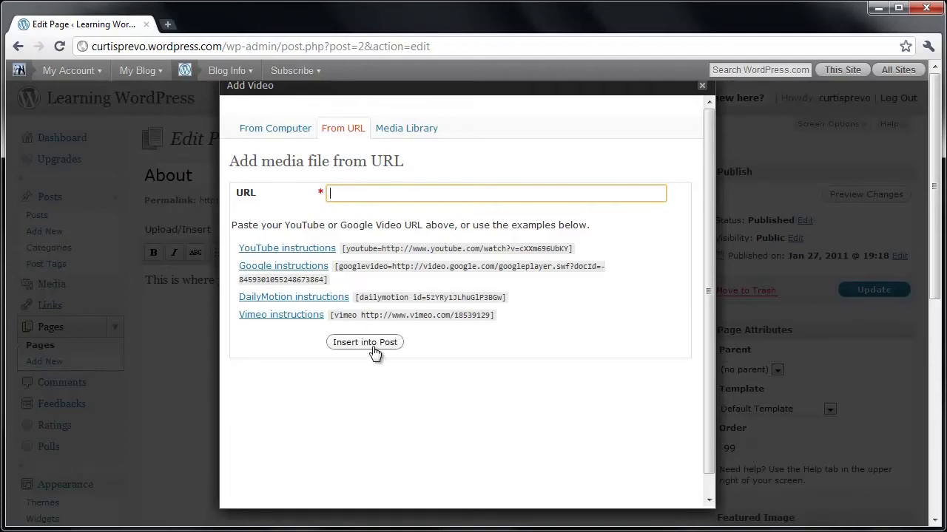
{"action": "left_click", "coordinate": [703, 87]}
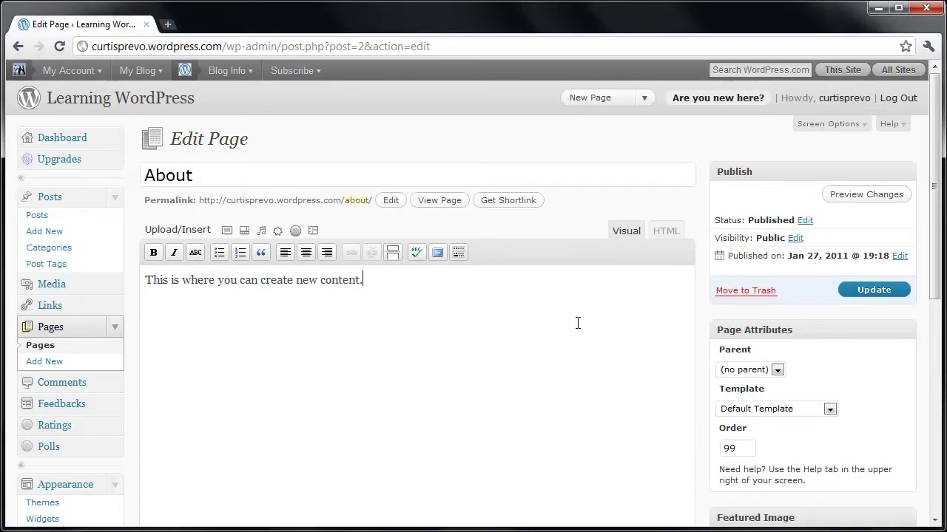
Show the Discussion, Comments, Slug, Author and Revisions sections on the page editing screen.
{"action": "scroll", "coordinate": [577, 318], "scroll_direction": "down", "scroll_amount": 1}
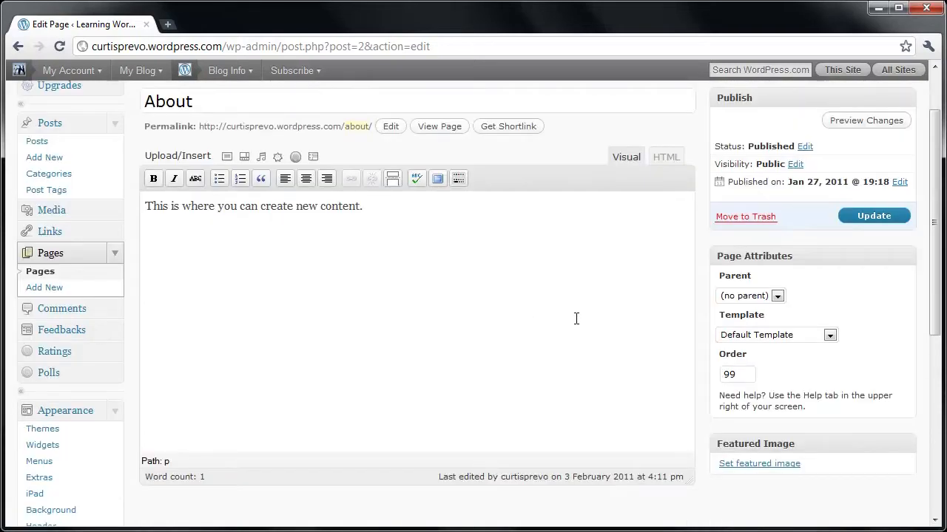
{"action": "scroll", "coordinate": [576, 319], "scroll_direction": "down", "scroll_amount": 3}
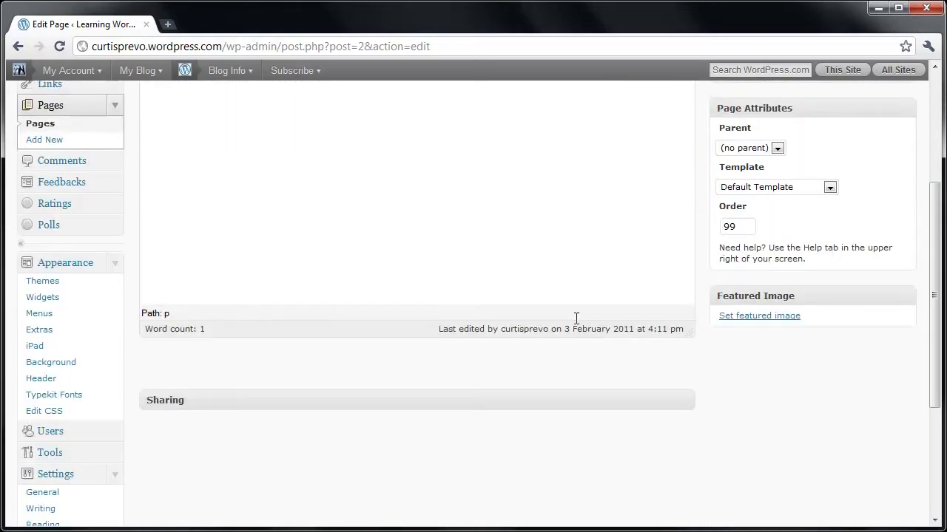
{"action": "scroll", "coordinate": [576, 318], "scroll_direction": "up", "scroll_amount": 3}
{"action": "scroll", "coordinate": [576, 318], "scroll_direction": "up", "scroll_amount": 1}
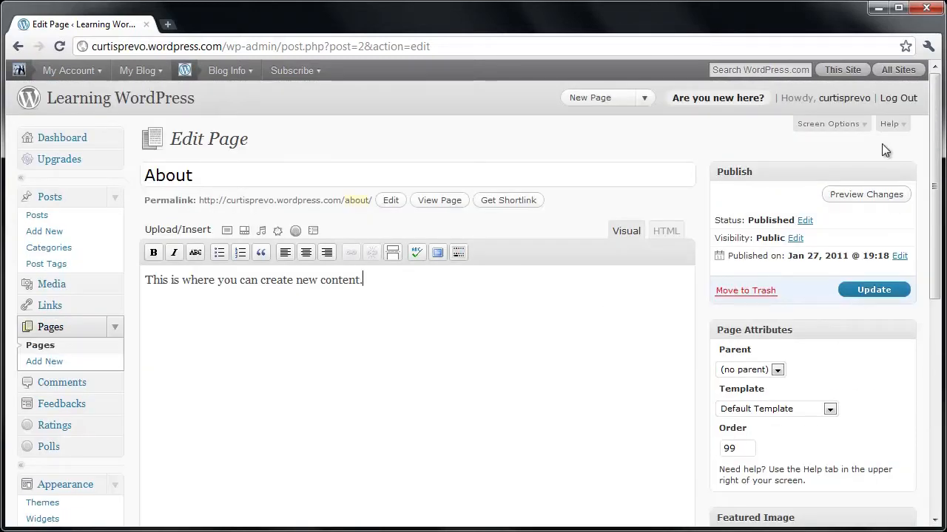
{"action": "left_click", "coordinate": [828, 128]}
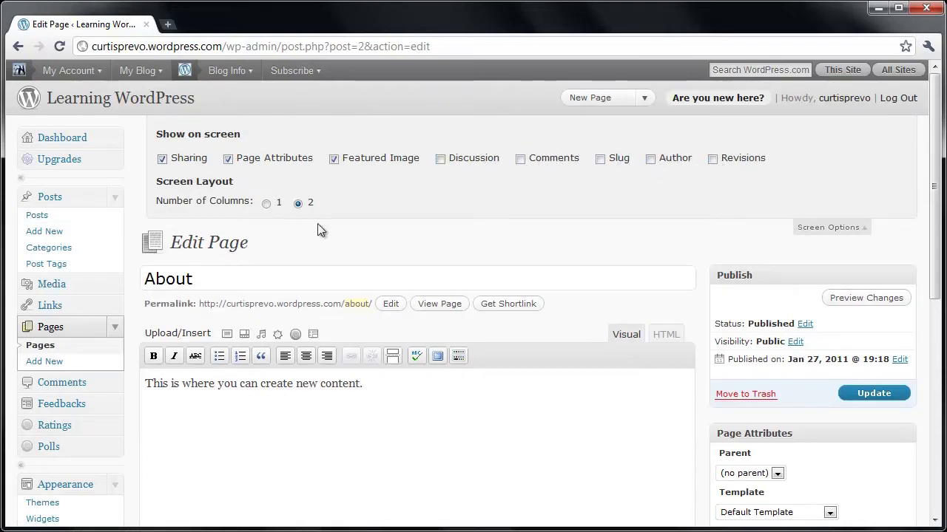
{"action": "left_click", "coordinate": [599, 159]}
{"action": "left_click", "coordinate": [520, 161]}
{"action": "left_click", "coordinate": [442, 160]}
{"action": "left_click", "coordinate": [649, 161]}
{"action": "left_click", "coordinate": [714, 159]}
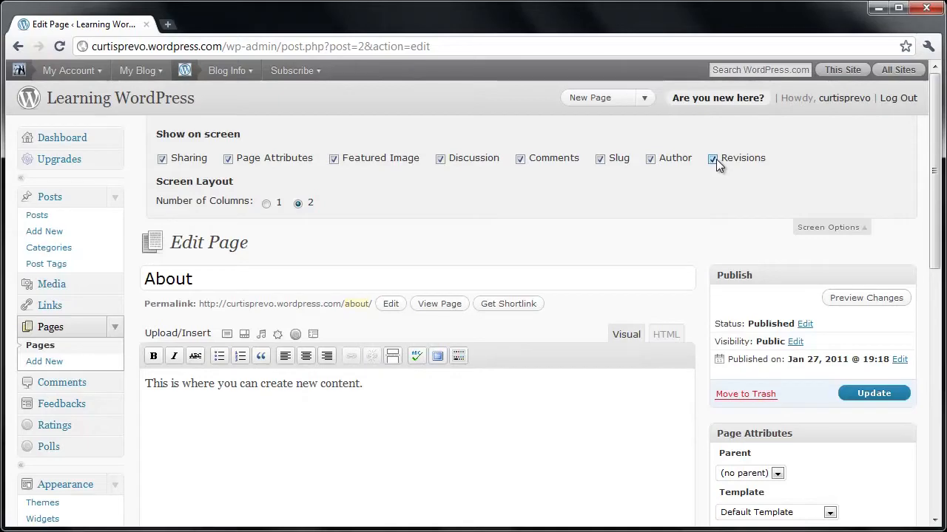
{"action": "left_click", "coordinate": [808, 228]}
Examine the Discussion, Comments, Slug, Author and Revisions sections beneath the About page's content.
{"action": "scroll", "coordinate": [699, 310], "scroll_direction": "down", "scroll_amount": 3}
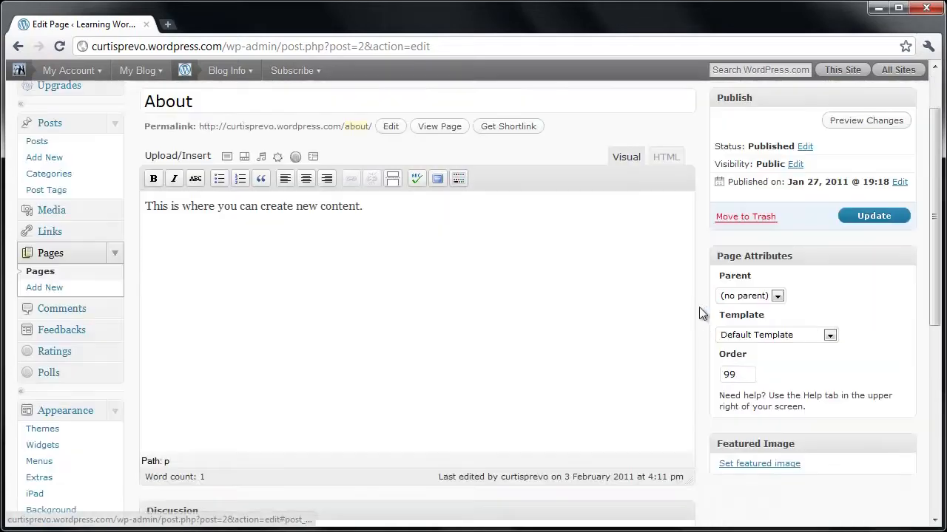
{"action": "scroll", "coordinate": [695, 319], "scroll_direction": "down", "scroll_amount": 2}
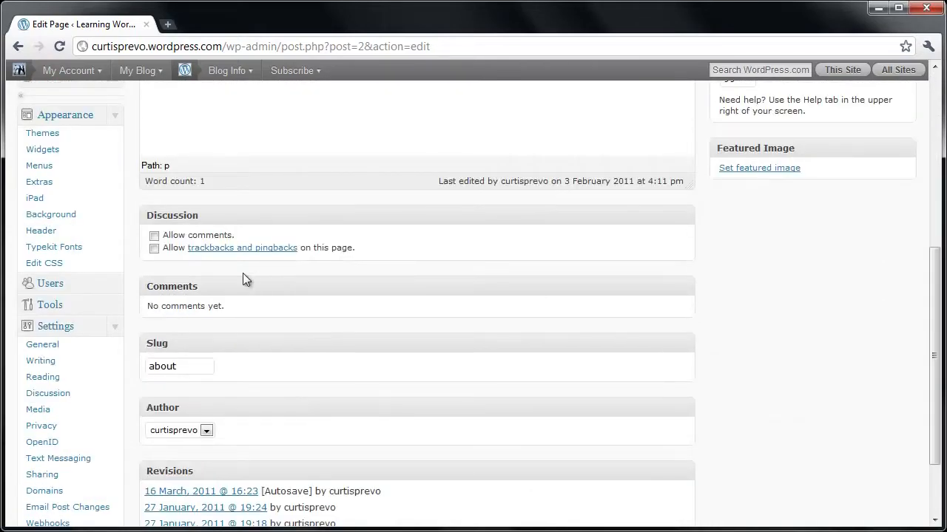
{"action": "left_click", "coordinate": [154, 236]}
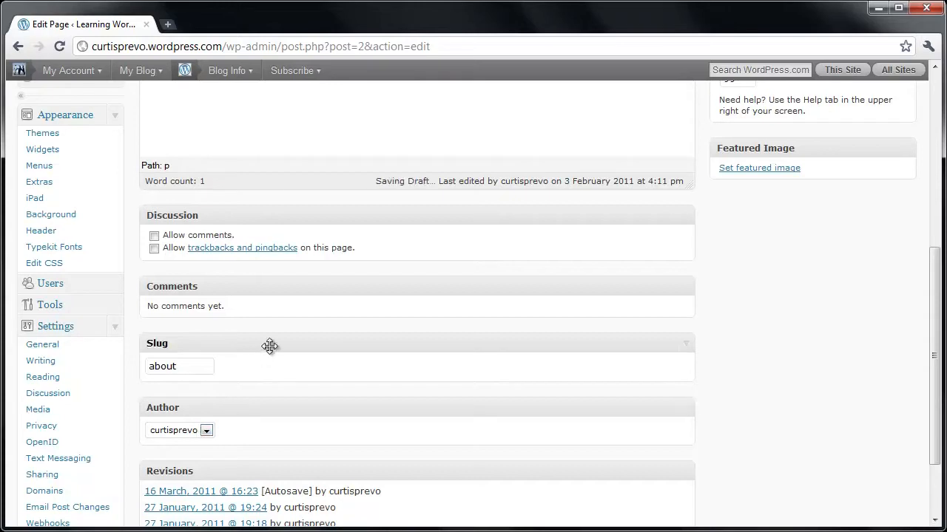
{"action": "scroll", "coordinate": [269, 346], "scroll_direction": "down", "scroll_amount": 3}
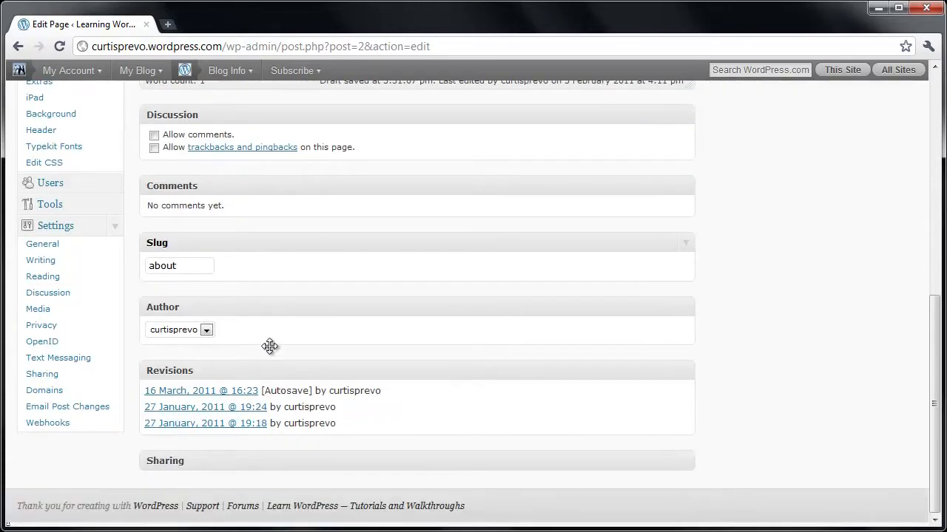
{"action": "left_click", "coordinate": [189, 334]}
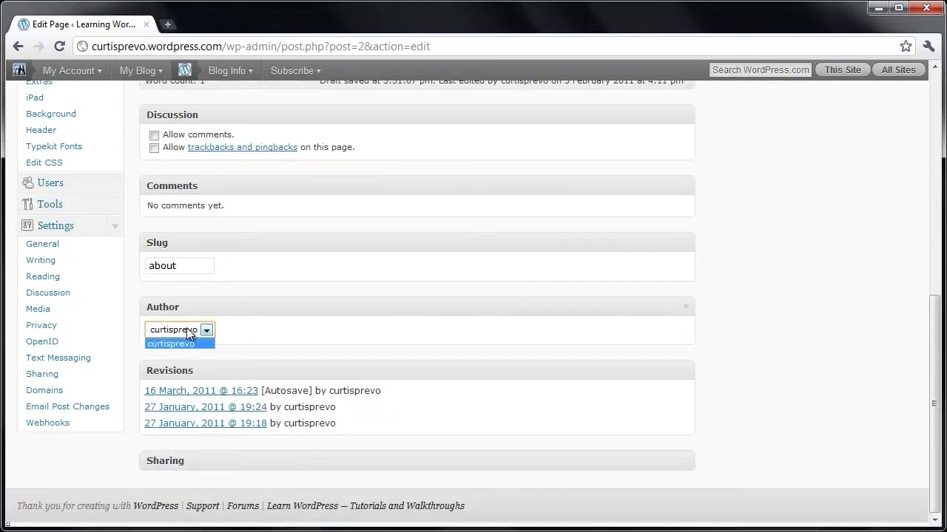
{"action": "left_click", "coordinate": [258, 337]}
{"action": "scroll", "coordinate": [311, 343], "scroll_direction": "up", "scroll_amount": 6}
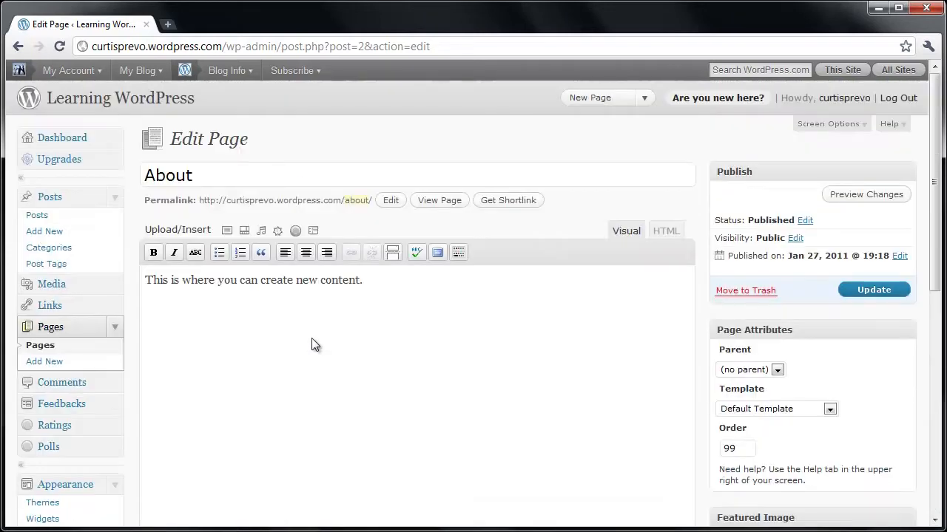
Save the updated About page and start a new page.
{"action": "left_click", "coordinate": [879, 293]}
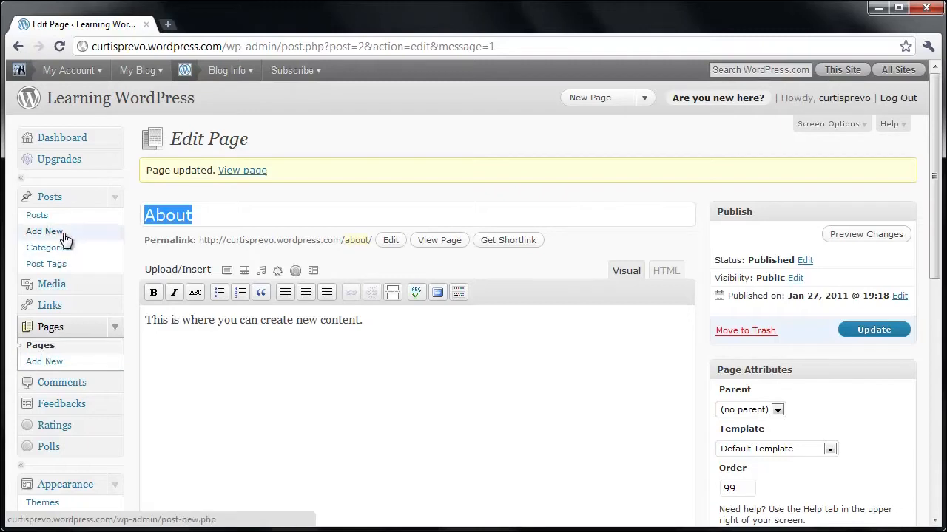
{"action": "left_click", "coordinate": [114, 327]}
{"action": "left_click", "coordinate": [114, 327]}
{"action": "left_click", "coordinate": [33, 362]}
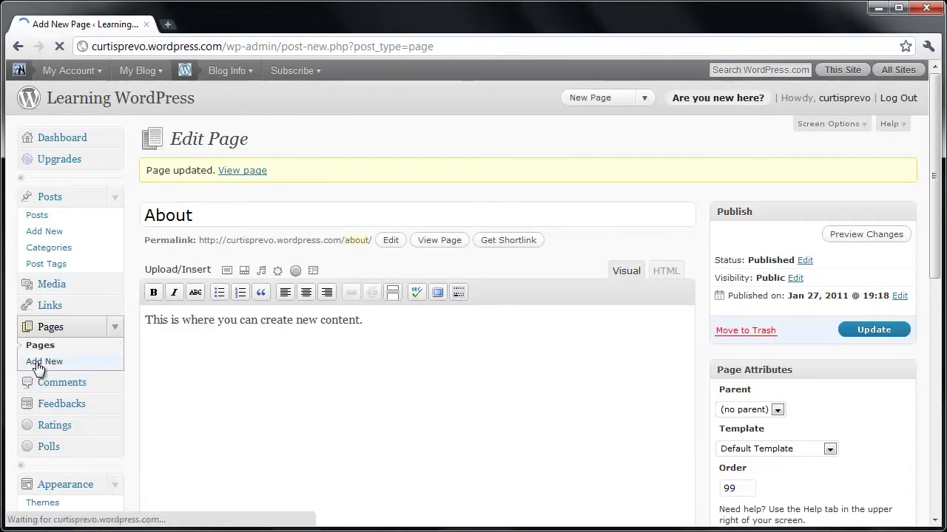
Title the new page "asdlfkj" and check the permalink generated for it.
{"action": "left_click", "coordinate": [218, 170]}
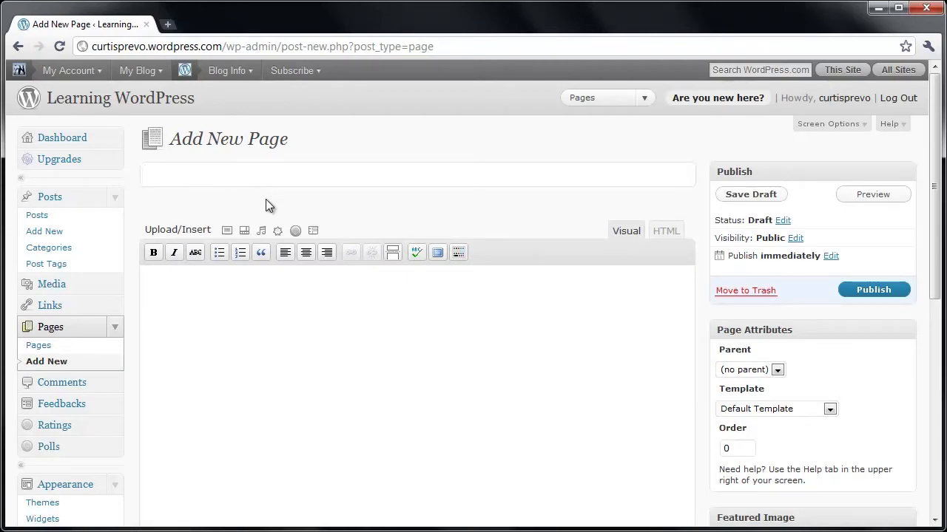
{"action": "type", "text": "asdlfkj"}
{"action": "left_click", "coordinate": [293, 410]}
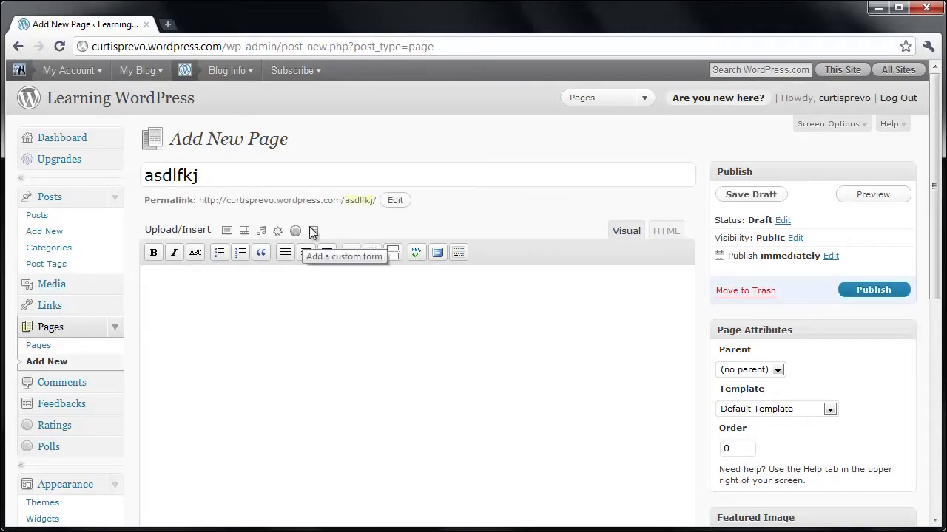
{"action": "left_click_drag", "start_coordinate": [200, 202], "coordinate": [378, 201]}
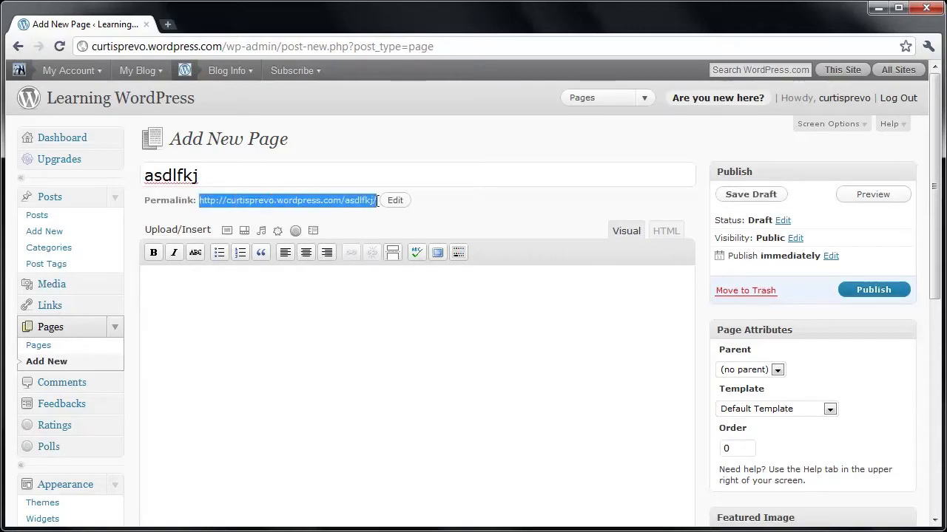
{"action": "left_click", "coordinate": [377, 202]}
Change the new page's title to "New Page with a Good Name".
{"action": "double_click", "coordinate": [291, 175]}
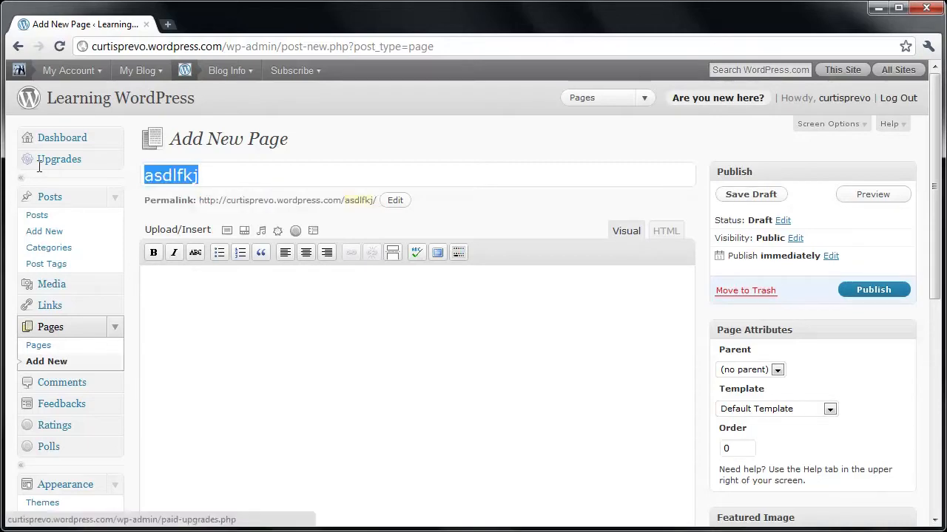
{"action": "type", "text": "Ne"}
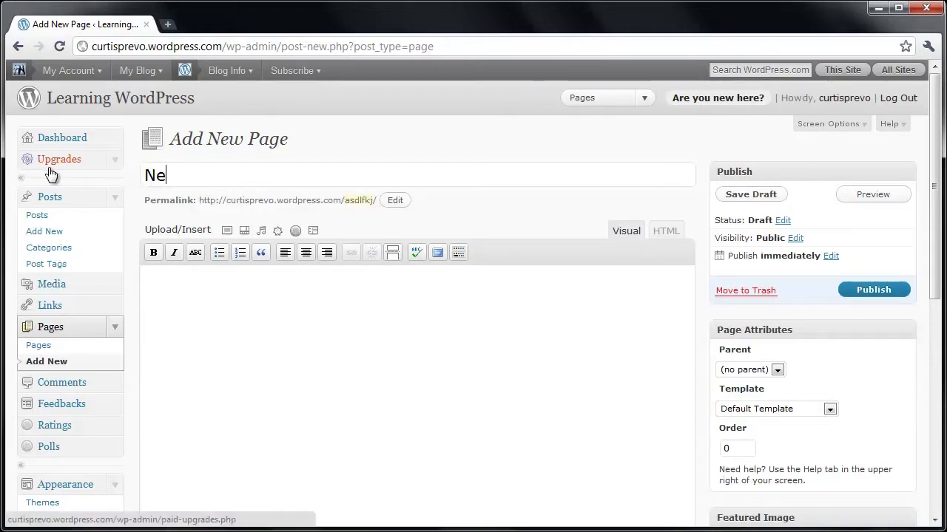
{"action": "type", "text": "w Page with "}
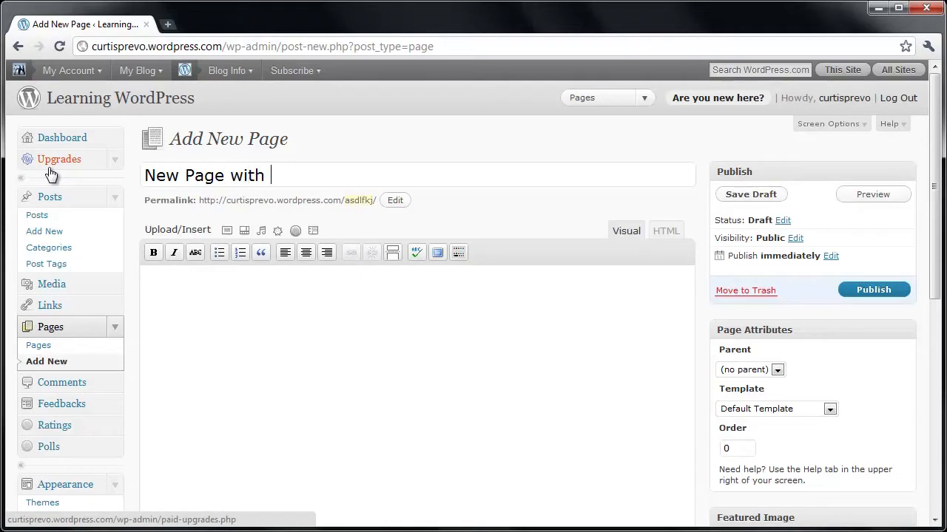
{"action": "type", "text": "a Good Name"}
{"action": "left_click", "coordinate": [204, 315]}
Change the ending of the new page's permalink to new-page-with-a-good-name.
{"action": "left_click_drag", "start_coordinate": [347, 202], "coordinate": [373, 203]}
{"action": "left_click", "coordinate": [391, 202]}
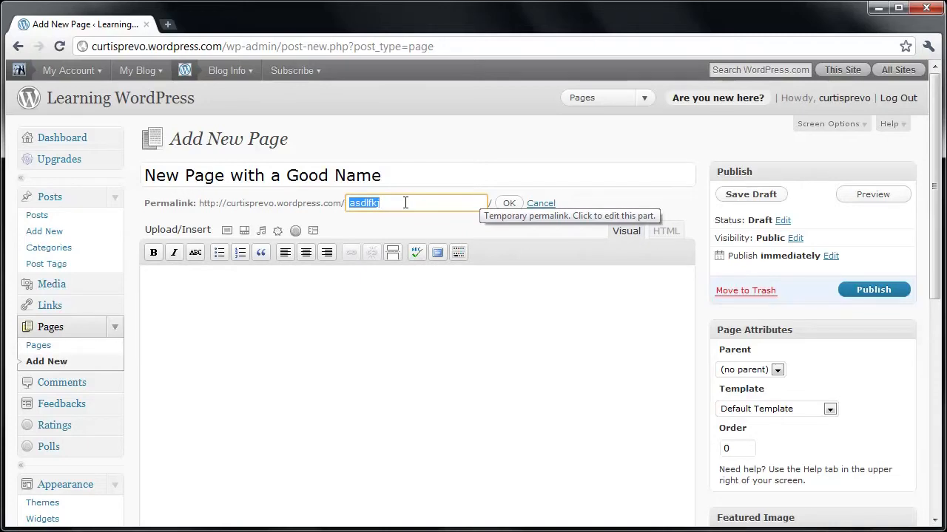
{"action": "key", "text": "BackSpace"}
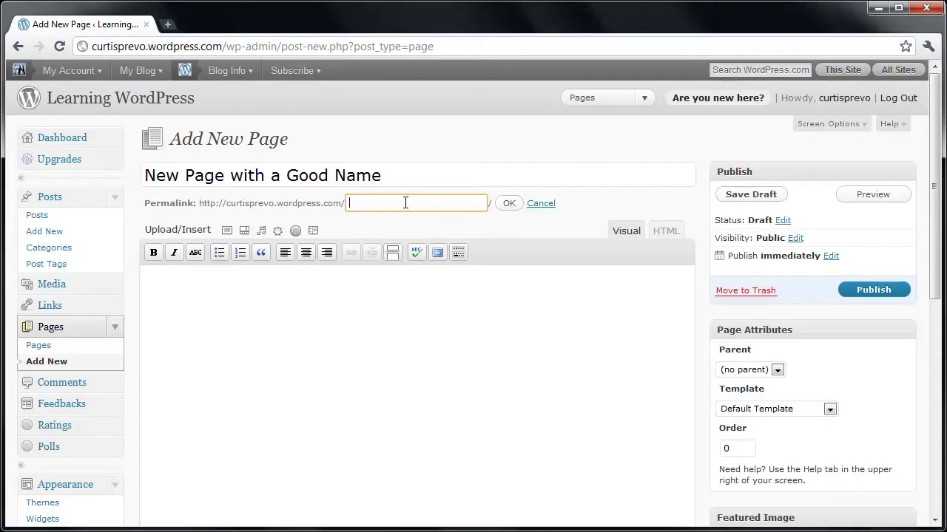
{"action": "type", "text": "new-page-with-a-good-n"}
{"action": "type", "text": "ame"}
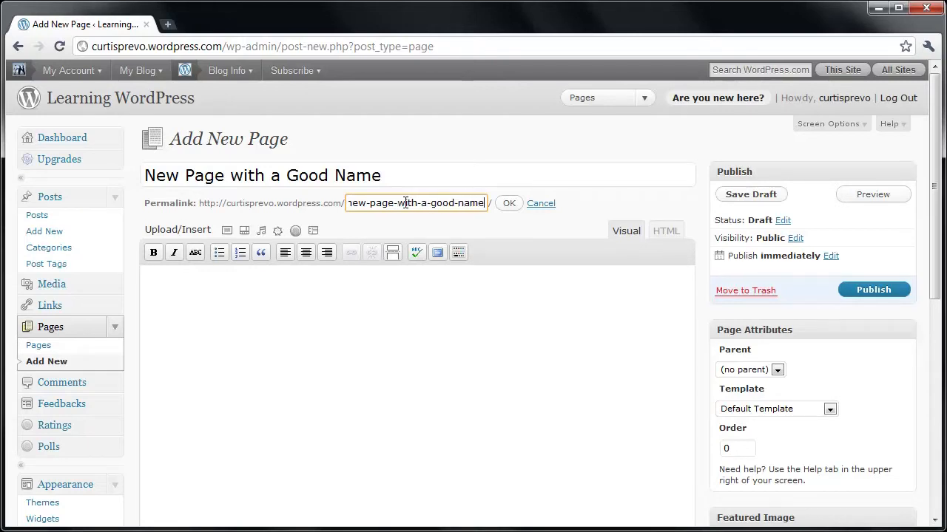
{"action": "left_click", "coordinate": [509, 203]}
Enter "Here is a page with content." as the new page's body text.
{"action": "left_click", "coordinate": [444, 318]}
{"action": "type", "text": "Here is a page with content."}
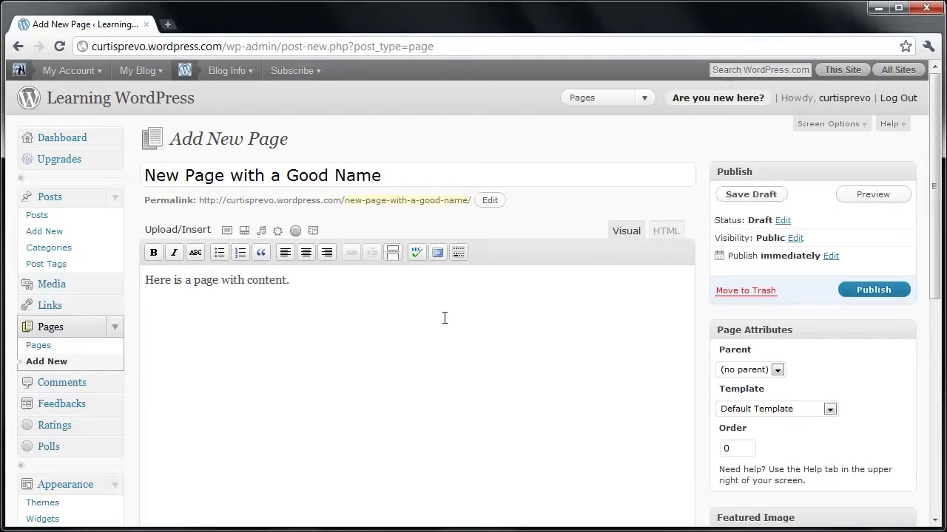
Disallow comments as well as trackbacks and pingbacks on the new page.
{"action": "scroll", "coordinate": [444, 319], "scroll_direction": "down", "scroll_amount": 3}
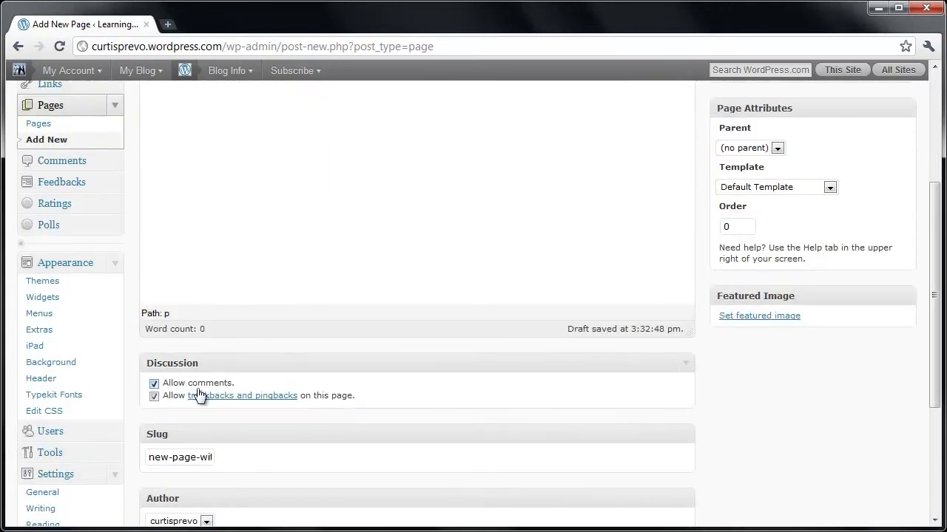
{"action": "left_click", "coordinate": [154, 383]}
{"action": "left_click", "coordinate": [154, 397]}
{"action": "left_click_drag", "start_coordinate": [364, 400], "coordinate": [163, 398]}
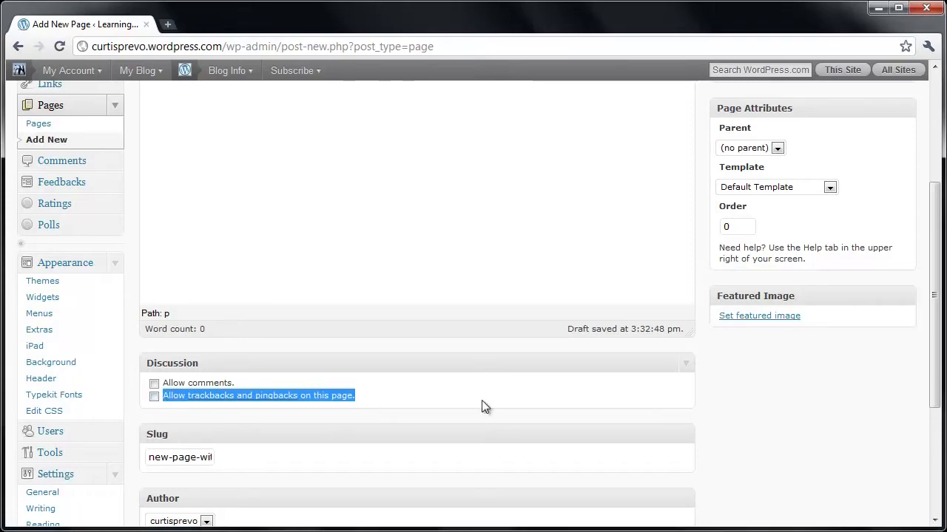
Publish the page titled "New Page with a Good Name".
{"action": "left_click", "coordinate": [494, 414]}
{"action": "scroll", "coordinate": [495, 414], "scroll_direction": "up", "scroll_amount": 3}
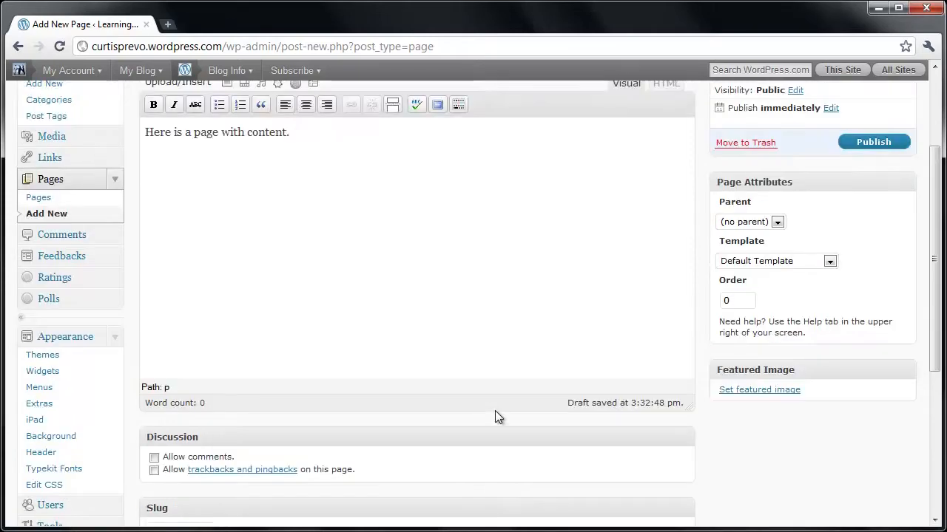
{"action": "left_click", "coordinate": [874, 290]}
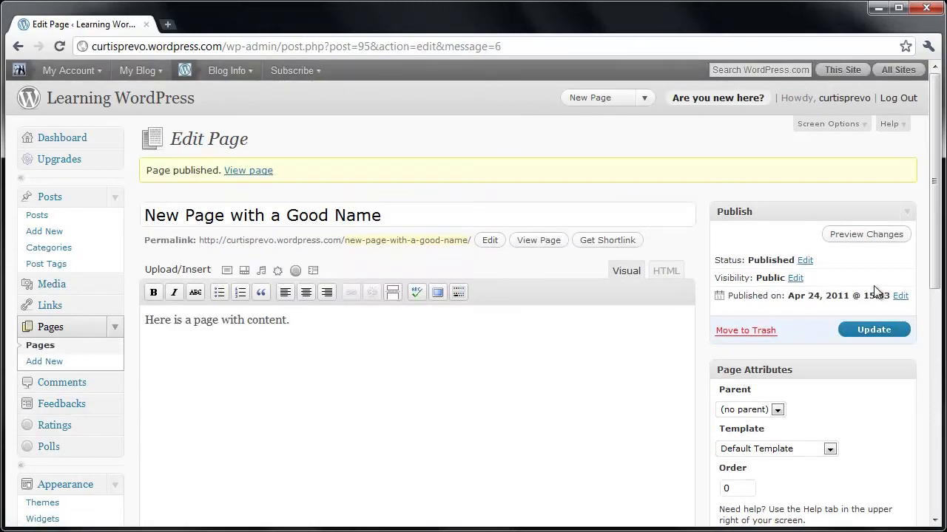
Open the published page on the live site and examine its title and content.
{"action": "left_click", "coordinate": [238, 175]}
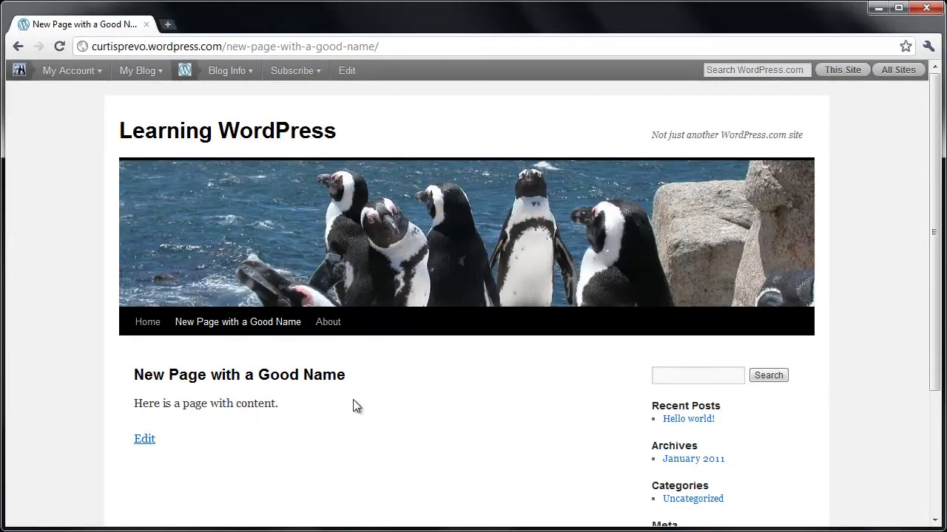
{"action": "scroll", "coordinate": [353, 406], "scroll_direction": "down", "scroll_amount": 2}
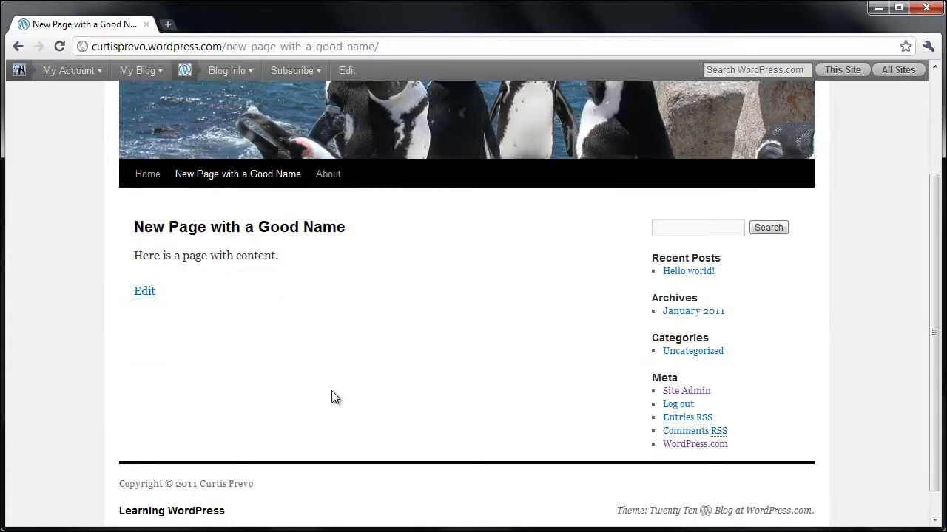
{"action": "left_click_drag", "start_coordinate": [279, 255], "coordinate": [99, 232]}
{"action": "left_click", "coordinate": [524, 422]}
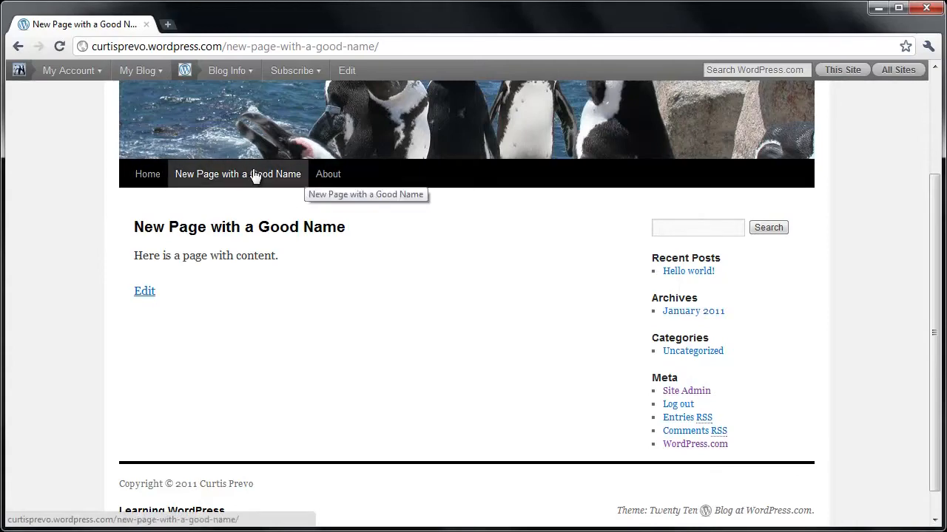
Visit the About page, the new page and the home page through the live site's navigation.
{"action": "left_click", "coordinate": [327, 174]}
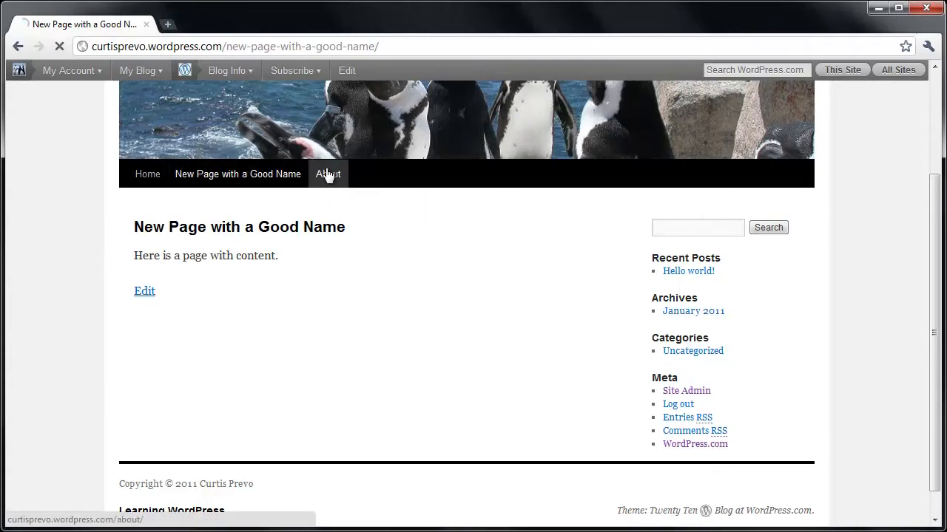
{"action": "left_click", "coordinate": [214, 330]}
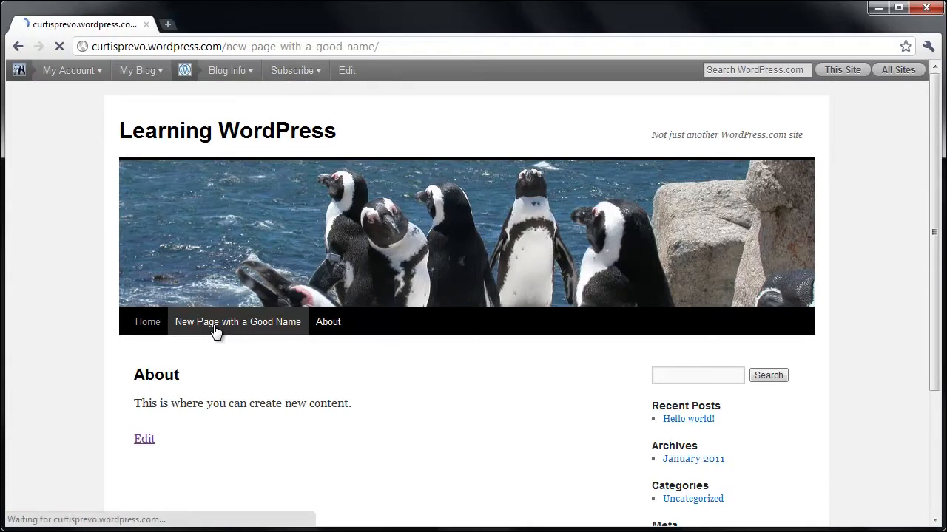
{"action": "left_click", "coordinate": [151, 323]}
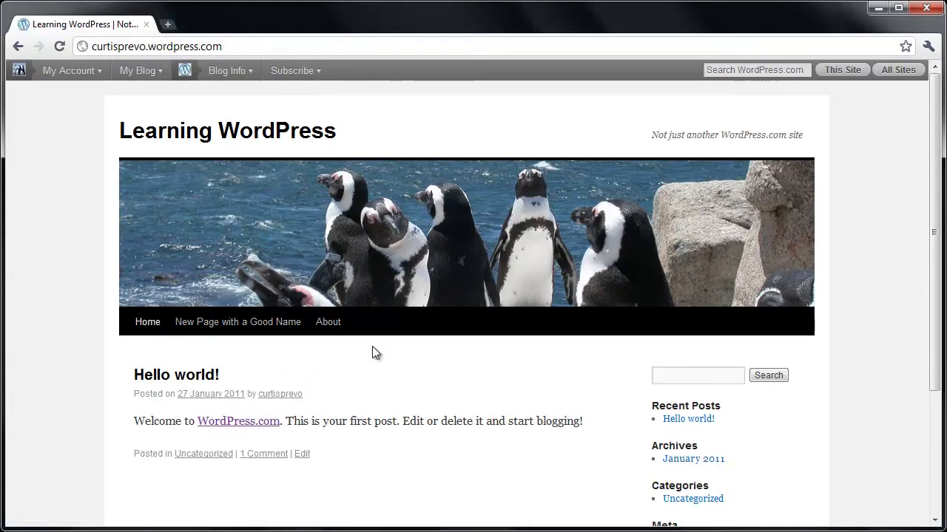
Examine the "Hello world!" post and its body text on the home page.
{"action": "left_click_drag", "start_coordinate": [124, 360], "coordinate": [332, 446]}
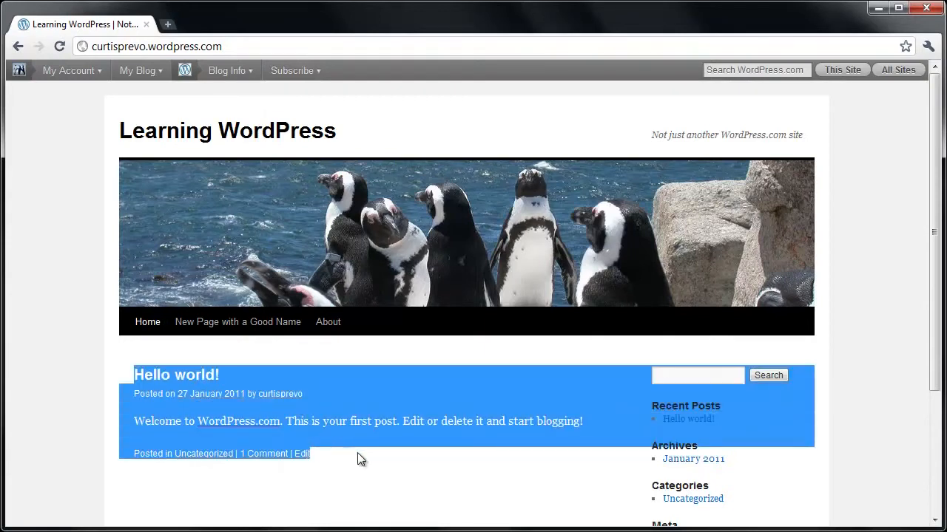
{"action": "left_click", "coordinate": [127, 383]}
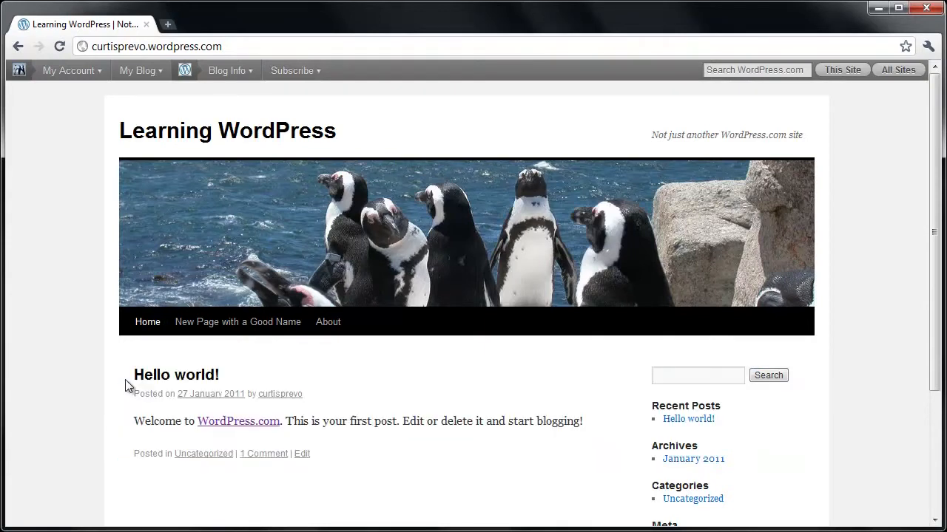
{"action": "left_click_drag", "start_coordinate": [127, 378], "coordinate": [403, 467]}
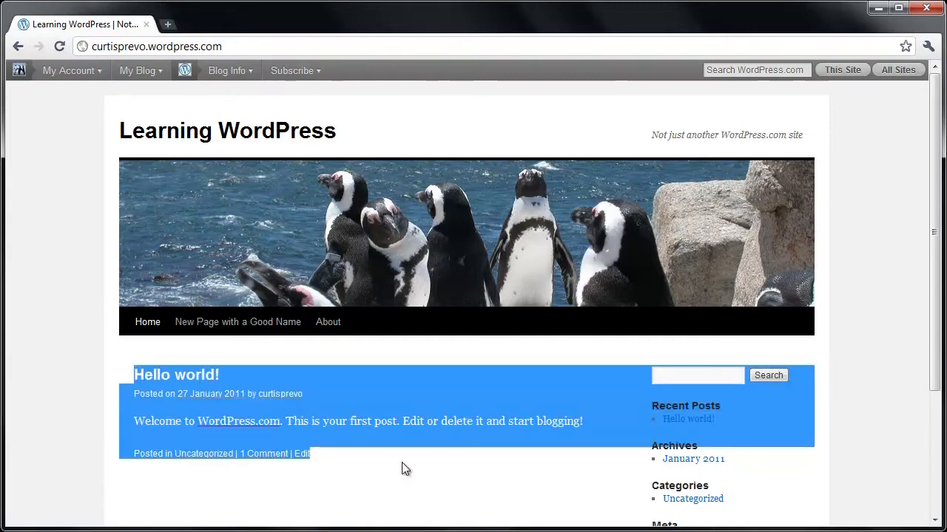
{"action": "left_click", "coordinate": [404, 467]}
{"action": "left_click_drag", "start_coordinate": [133, 421], "coordinate": [484, 422]}
{"action": "left_click", "coordinate": [482, 445]}
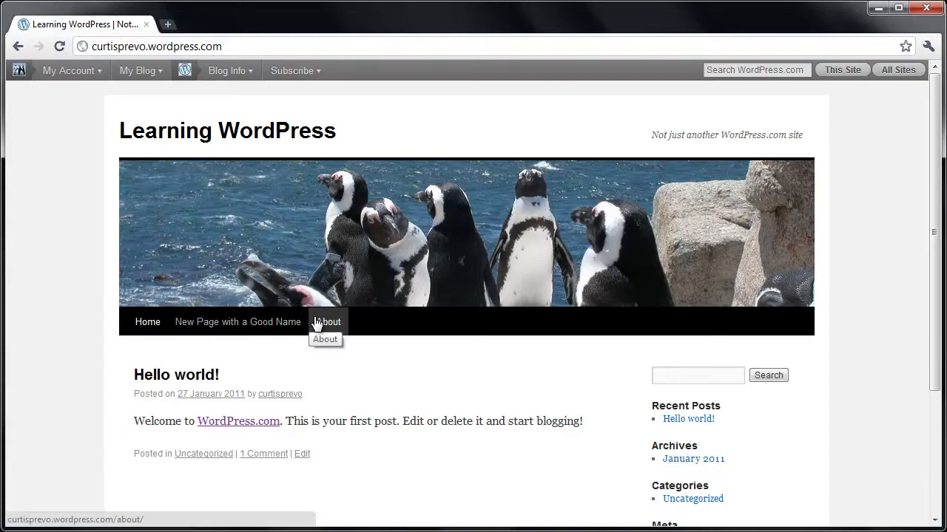
Go to the blog's dashboard and start a new post.
{"action": "mouse_move", "coordinate": [138, 70]}
{"action": "left_click", "coordinate": [137, 91]}
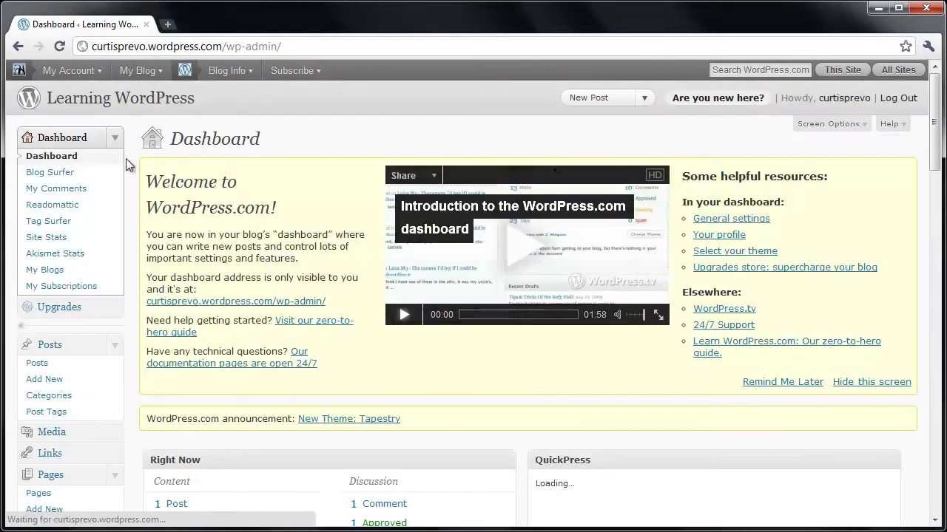
{"action": "scroll", "coordinate": [126, 259], "scroll_direction": "down", "scroll_amount": 2}
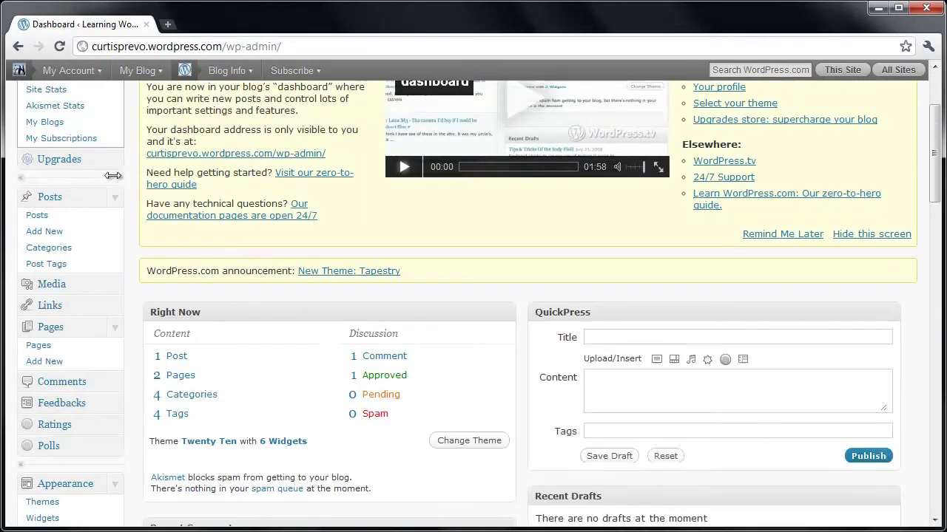
{"action": "left_click", "coordinate": [114, 199]}
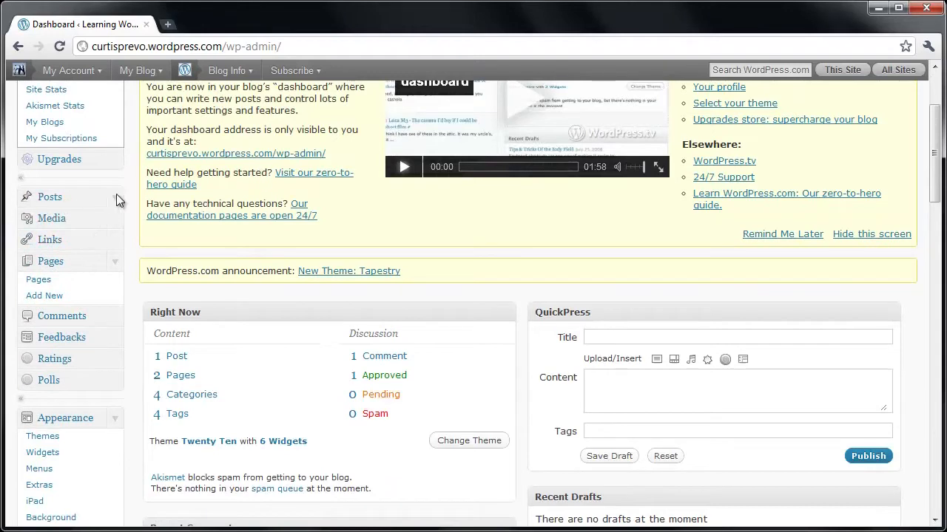
{"action": "left_click", "coordinate": [119, 196]}
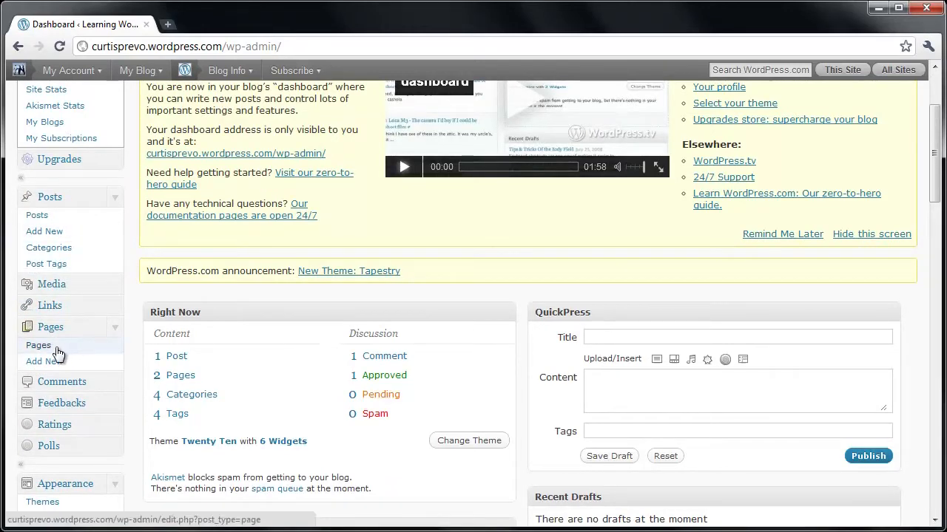
{"action": "left_click", "coordinate": [44, 231]}
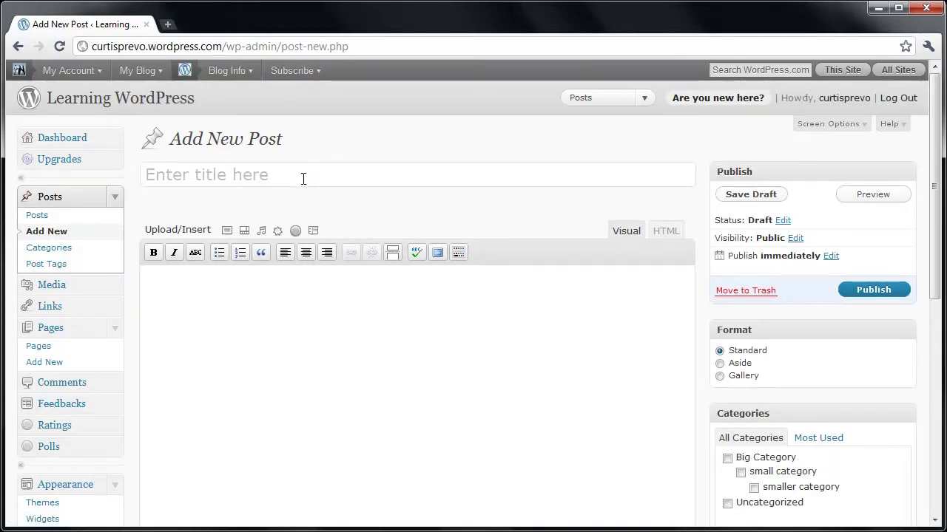
Title the new post "Welcome to My New Blog!" and enter "Isn't this grand?" as its body text.
{"action": "type", "text": "Welcome "}
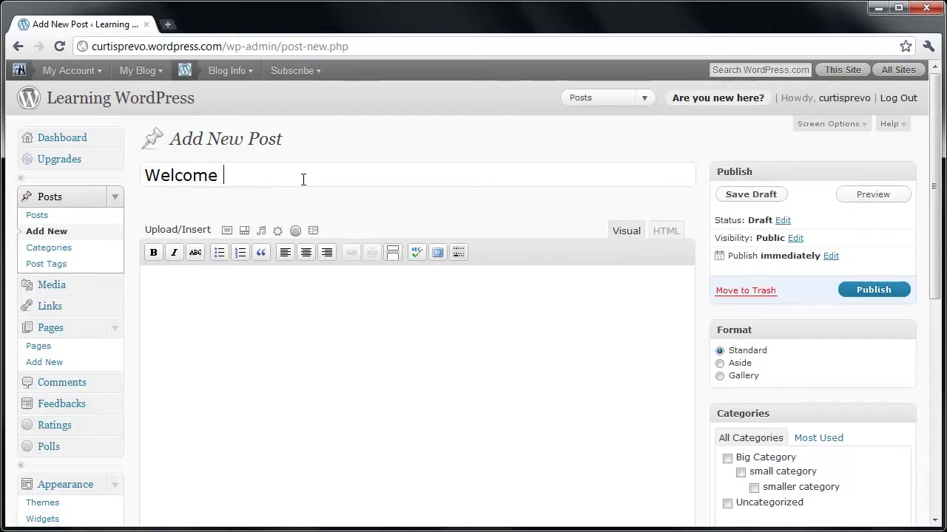
{"action": "type", "text": "to My New Blog!"}
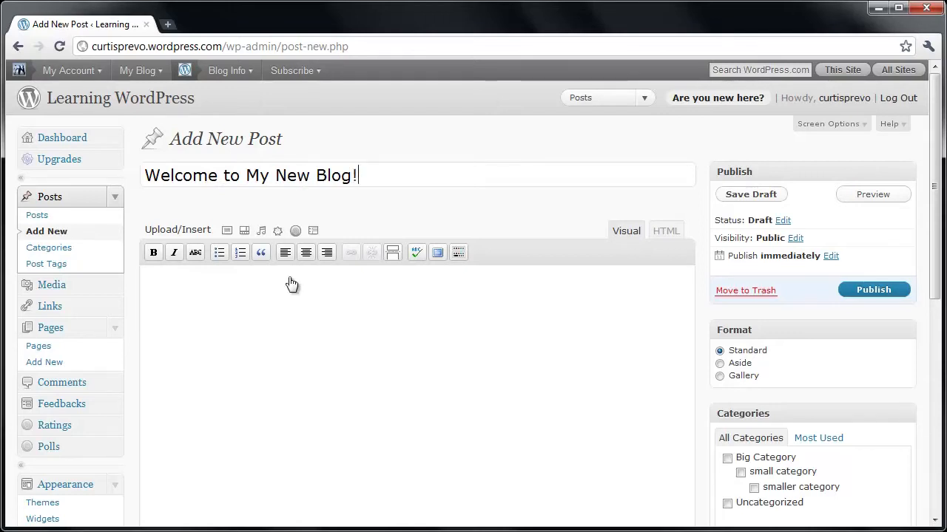
{"action": "left_click", "coordinate": [335, 389]}
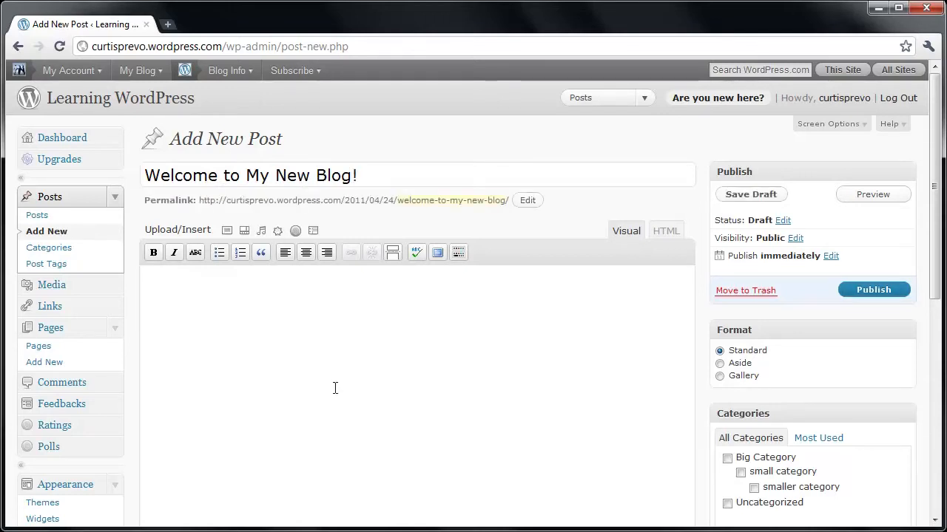
{"action": "type", "text": "Isn't this grand?"}
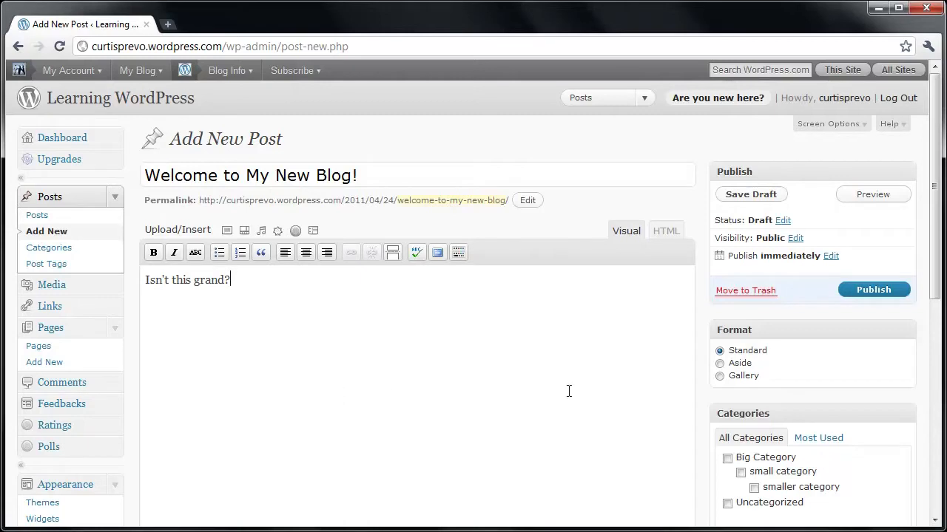
Create a top-level category named Updates and assign it to the new post.
{"action": "left_click_drag", "start_coordinate": [936, 264], "coordinate": [936, 356]}
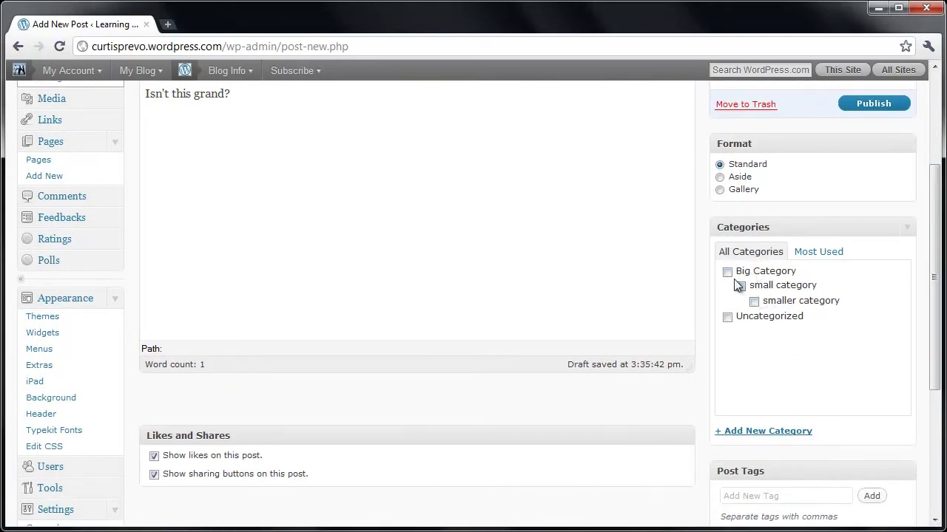
{"action": "left_click", "coordinate": [755, 431]}
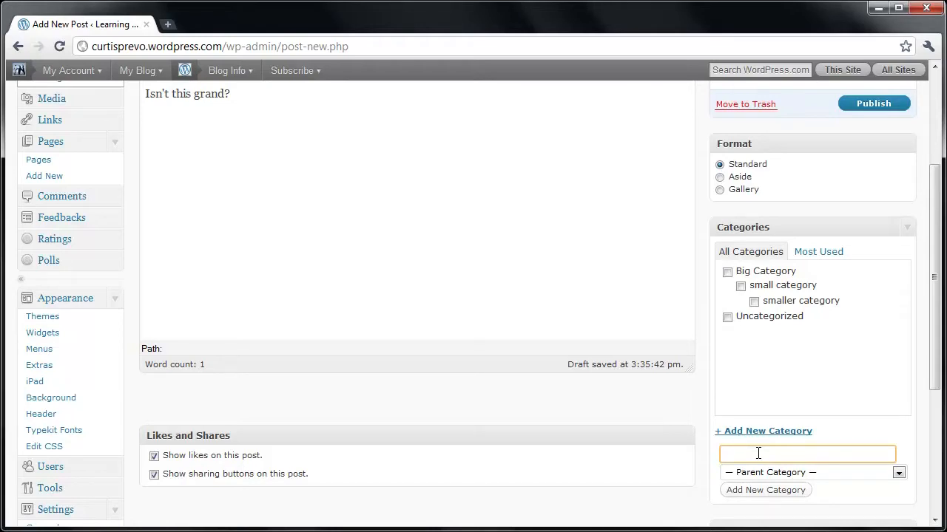
{"action": "type", "text": "ates"}
{"action": "left_click", "coordinate": [758, 489]}
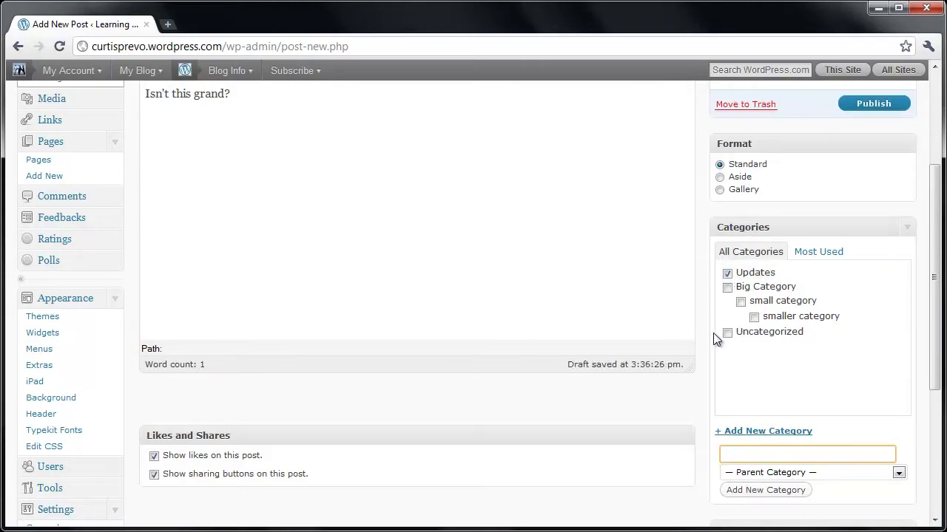
Add a category named Website Updates under the parent category Updates and assign it to the post.
{"action": "left_click", "coordinate": [793, 474]}
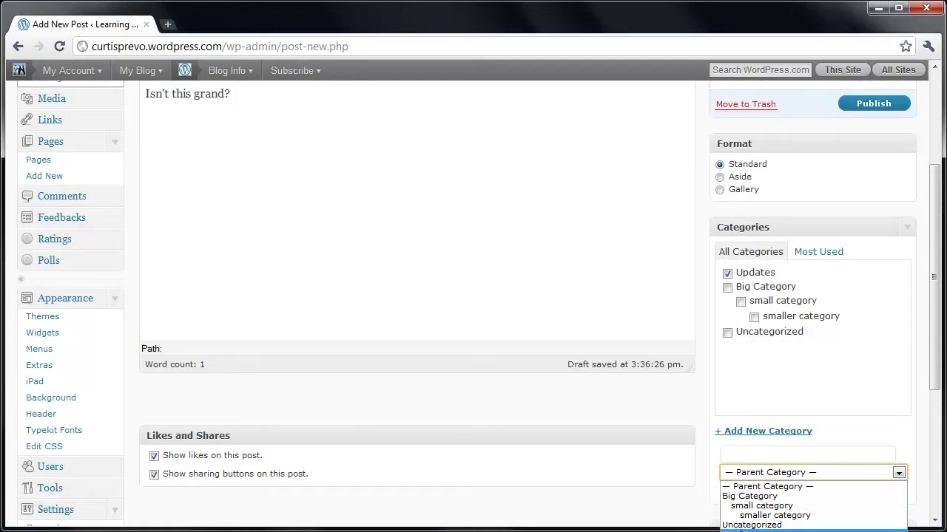
{"action": "left_click", "coordinate": [740, 530]}
{"action": "left_click", "coordinate": [766, 454]}
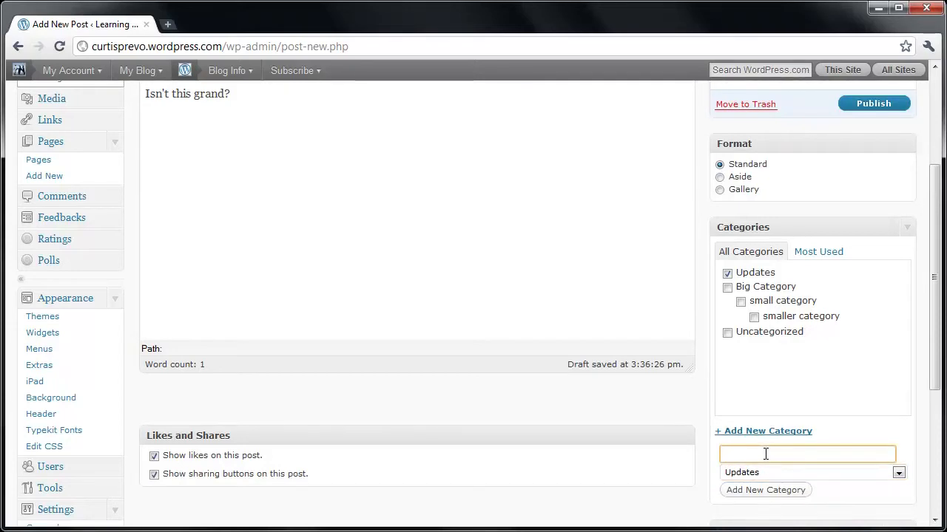
{"action": "type", "text": "Website Updates"}
{"action": "left_click", "coordinate": [776, 494]}
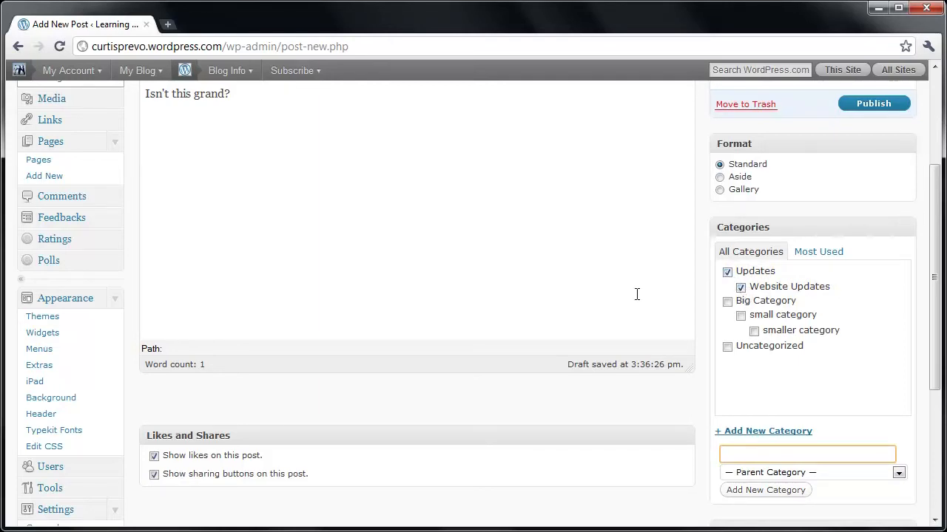
{"action": "left_click_drag", "start_coordinate": [936, 278], "coordinate": [915, 374]}
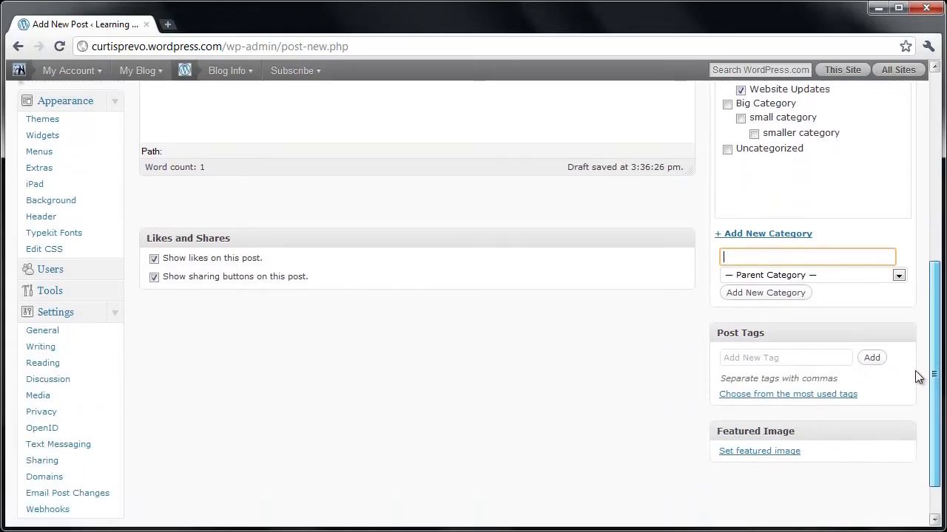
{"action": "left_click", "coordinate": [792, 360]}
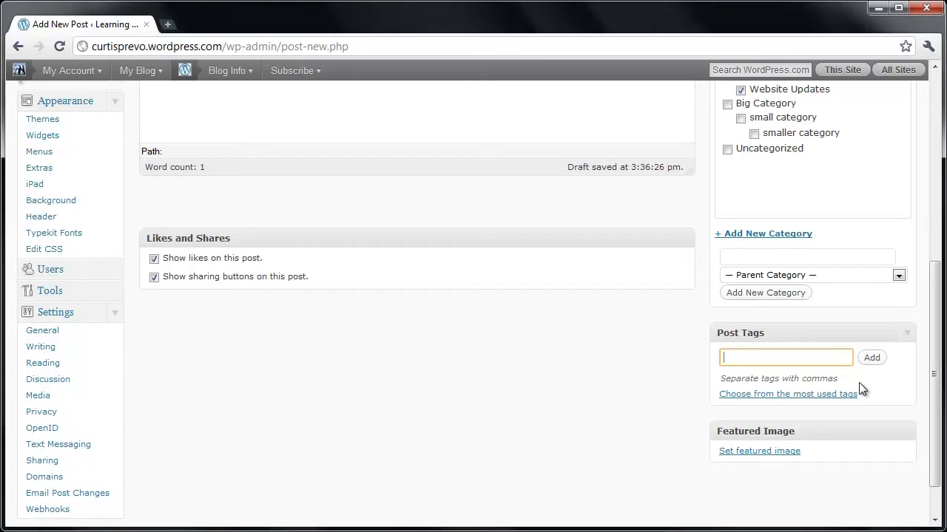
{"action": "type", "text": "video, audio"}
{"action": "key", "text": "BackSpace"}
{"action": "key", "text": "BackSpace"}
{"action": "key", "text": "BackSpace"}
{"action": "key", "text": "BackSpace"}
{"action": "key", "text": "BackSpace"}
{"action": "key", "text": "BackSpace"}
{"action": "key", "text": "BackSpace"}
{"action": "key", "text": "BackSpace"}
{"action": "key", "text": "BackSpace"}
{"action": "key", "text": "BackSpace"}
{"action": "key", "text": "BackSpace"}
{"action": "key", "text": "BackSpace"}
Add the tags news and updates to the post.
{"action": "scroll", "coordinate": [634, 296], "scroll_direction": "up", "scroll_amount": 4}
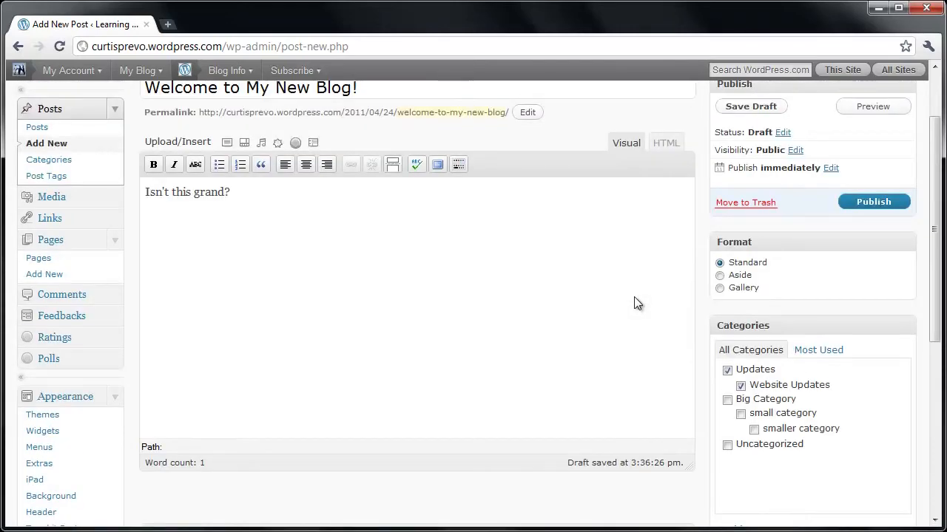
{"action": "scroll", "coordinate": [634, 297], "scroll_direction": "down", "scroll_amount": 4}
{"action": "type", "text": "news"}
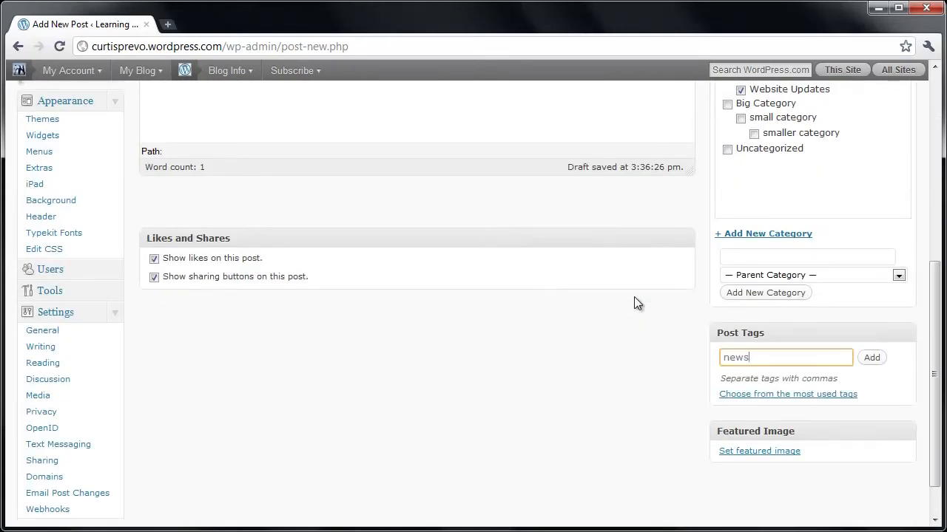
{"action": "type", "text": ", updates"}
{"action": "left_click_drag", "start_coordinate": [936, 375], "coordinate": [936, 334]}
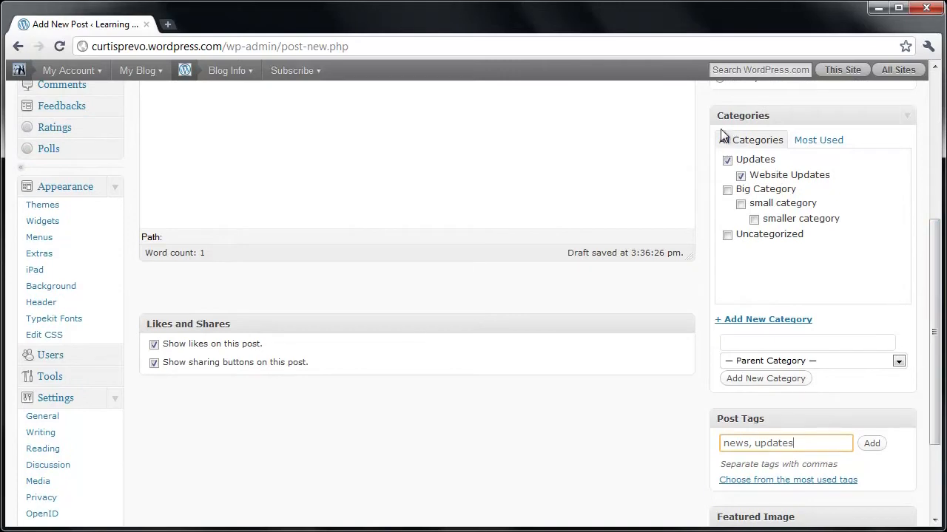
{"action": "left_click", "coordinate": [870, 445]}
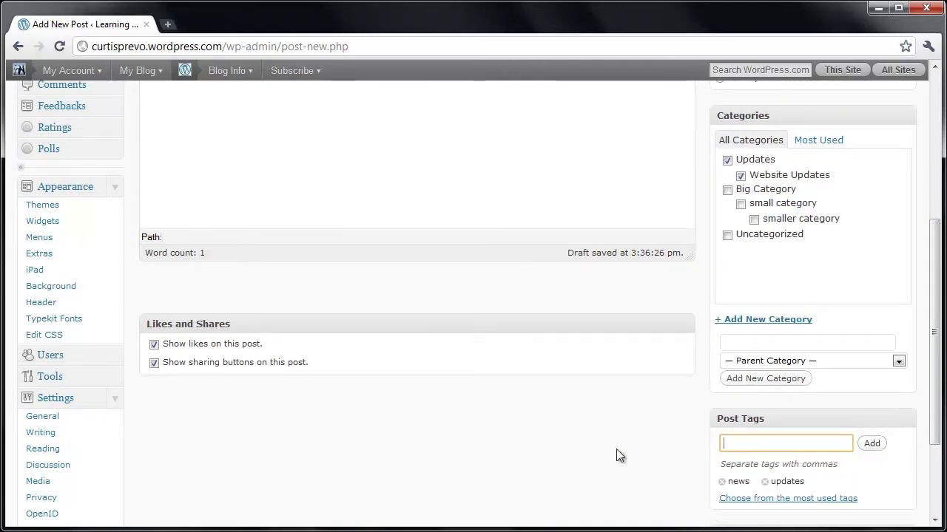
{"action": "scroll", "coordinate": [624, 466], "scroll_direction": "down", "scroll_amount": 1}
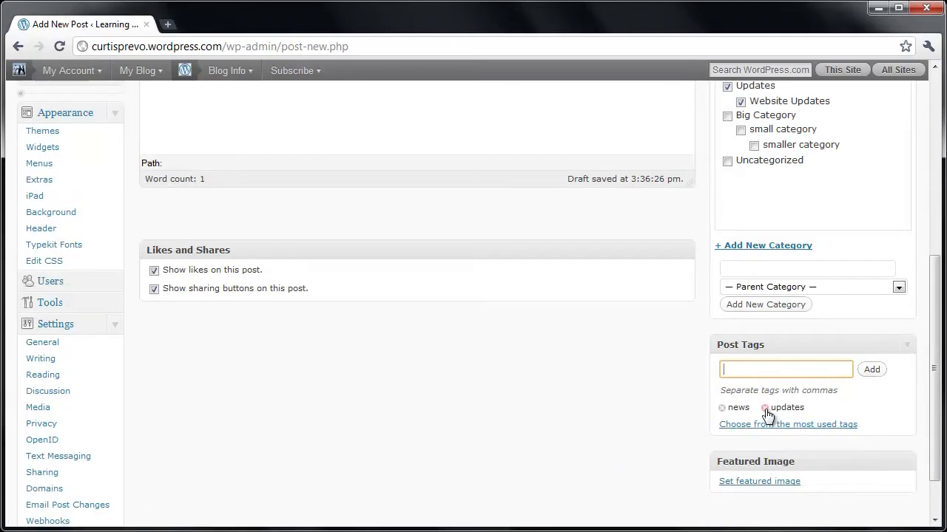
{"action": "scroll", "coordinate": [817, 144], "scroll_direction": "up", "scroll_amount": 5}
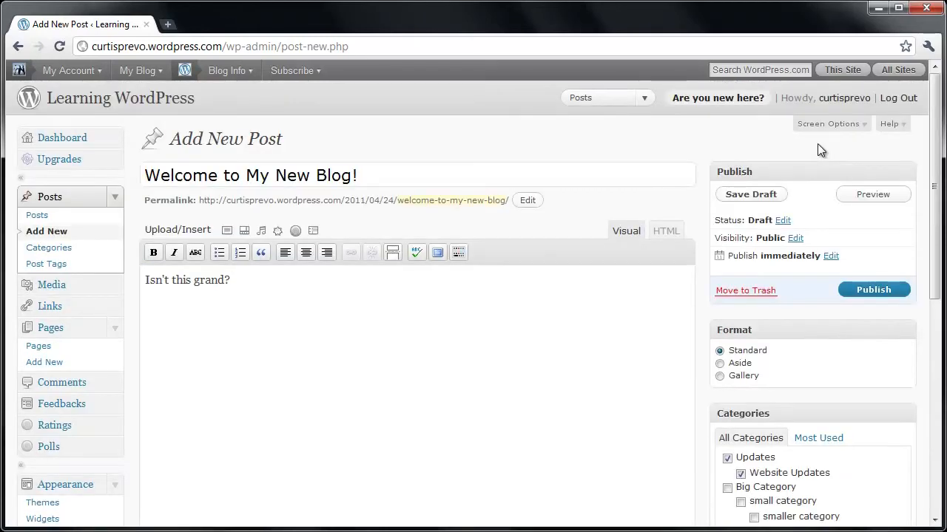
Show the Excerpt, Send Trackbacks, Discussion, Slug and Author sections on the post editing screen.
{"action": "left_click", "coordinate": [831, 126]}
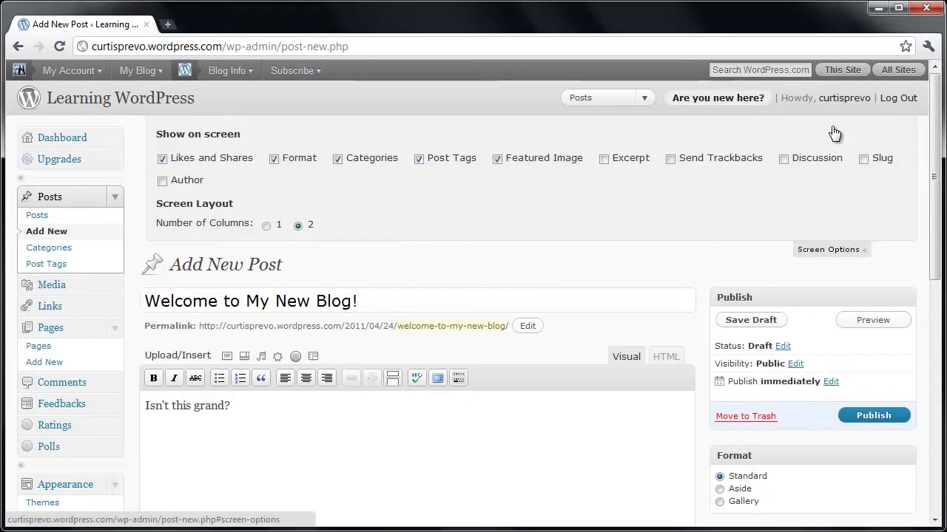
{"action": "left_click", "coordinate": [604, 159]}
{"action": "left_click", "coordinate": [670, 159]}
{"action": "left_click", "coordinate": [783, 159]}
{"action": "left_click", "coordinate": [863, 159]}
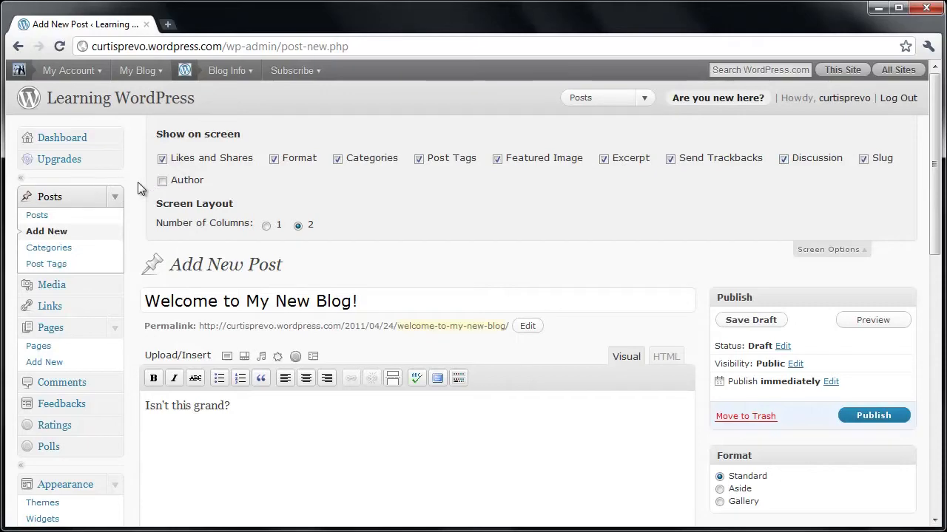
{"action": "left_click", "coordinate": [162, 181]}
{"action": "left_click", "coordinate": [810, 251]}
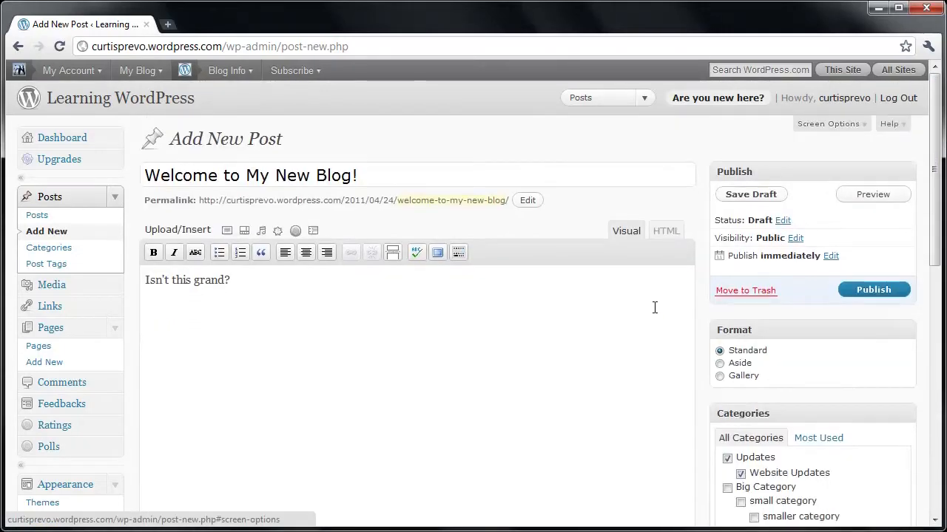
Examine the post's Excerpt, Send Trackbacks, Discussion, Slug, Author and Likes and Shares sections, including the explanation of excerpts.
{"action": "scroll", "coordinate": [629, 348], "scroll_direction": "down", "scroll_amount": 3}
{"action": "scroll", "coordinate": [625, 359], "scroll_direction": "down", "scroll_amount": 3}
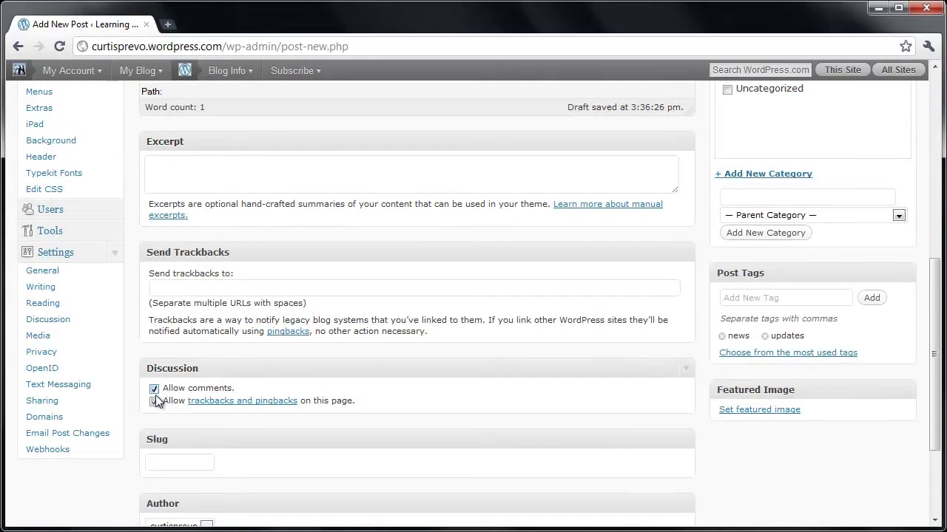
{"action": "scroll", "coordinate": [182, 429], "scroll_direction": "down", "scroll_amount": 3}
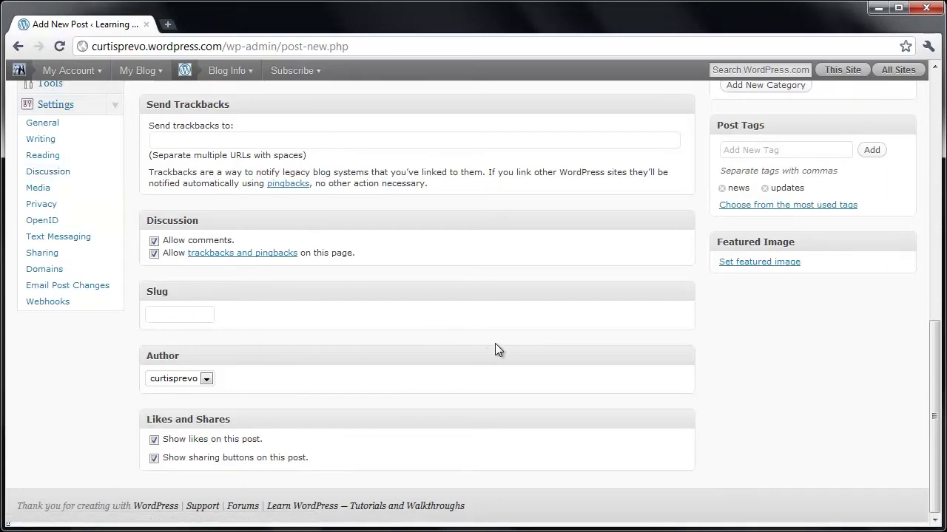
{"action": "scroll", "coordinate": [495, 343], "scroll_direction": "up", "scroll_amount": 4}
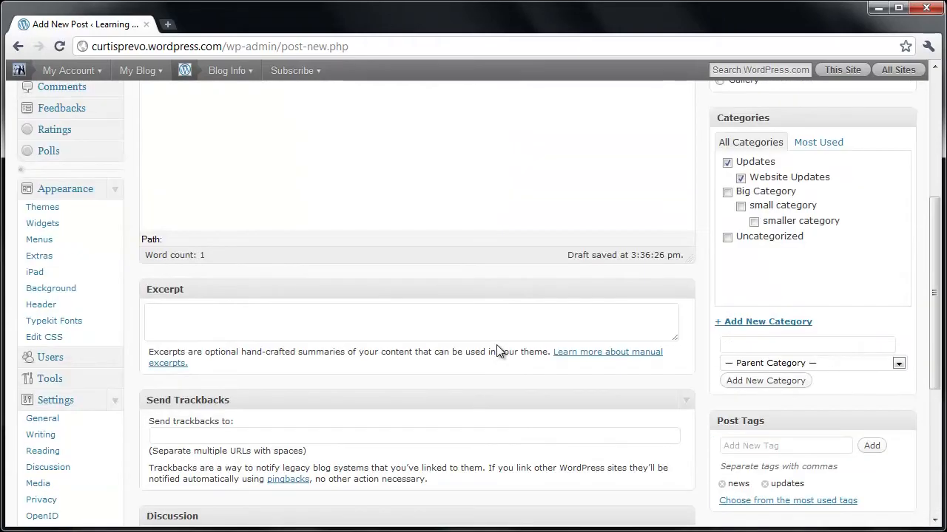
{"action": "scroll", "coordinate": [496, 345], "scroll_direction": "up", "scroll_amount": 4}
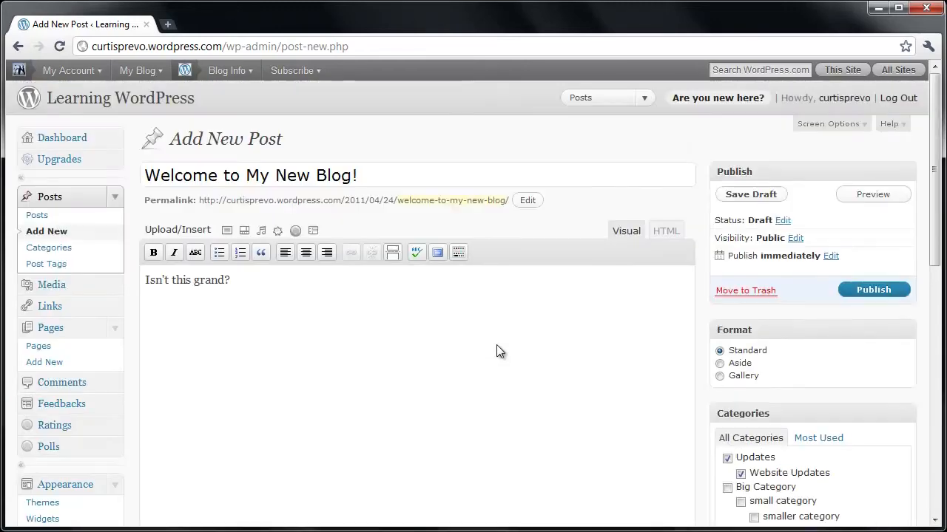
{"action": "scroll", "coordinate": [496, 345], "scroll_direction": "down", "scroll_amount": 3}
{"action": "left_click", "coordinate": [194, 389]}
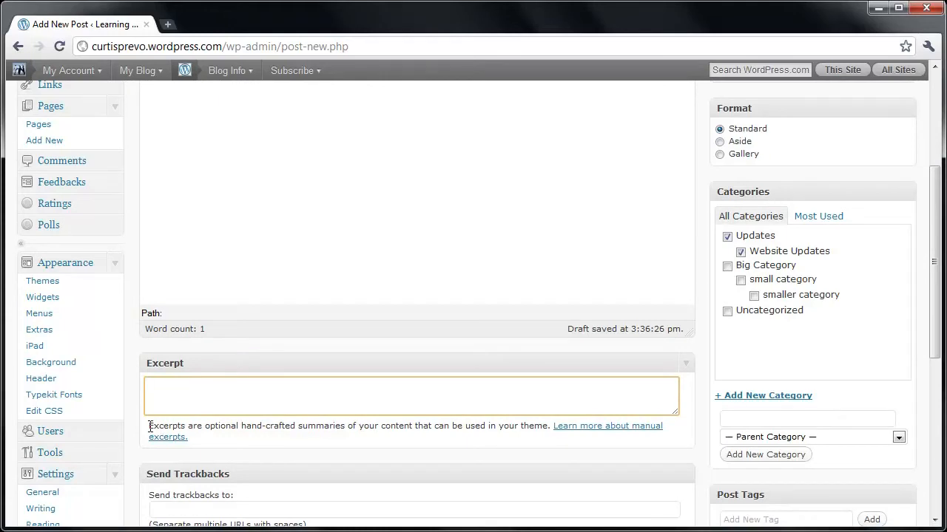
{"action": "left_click_drag", "start_coordinate": [149, 432], "coordinate": [211, 444]}
{"action": "left_click", "coordinate": [211, 439]}
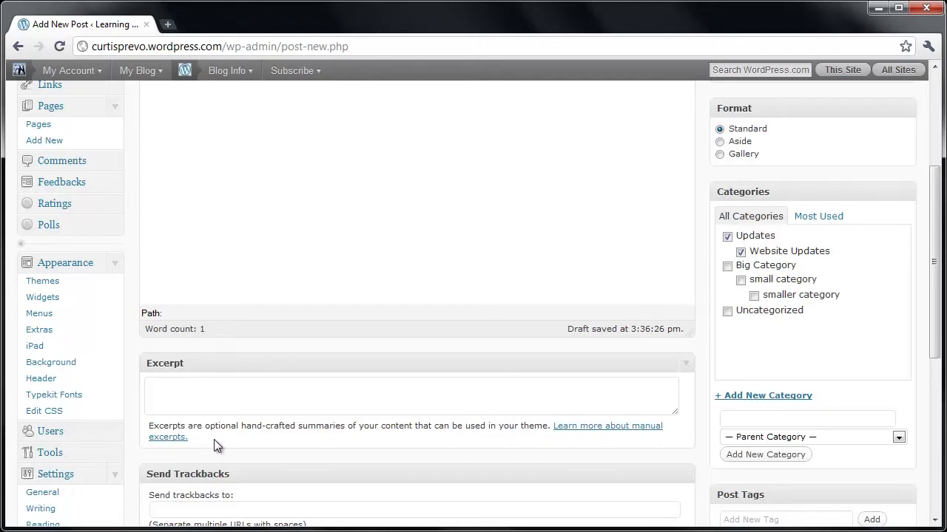
{"action": "scroll", "coordinate": [213, 439], "scroll_direction": "up", "scroll_amount": 3}
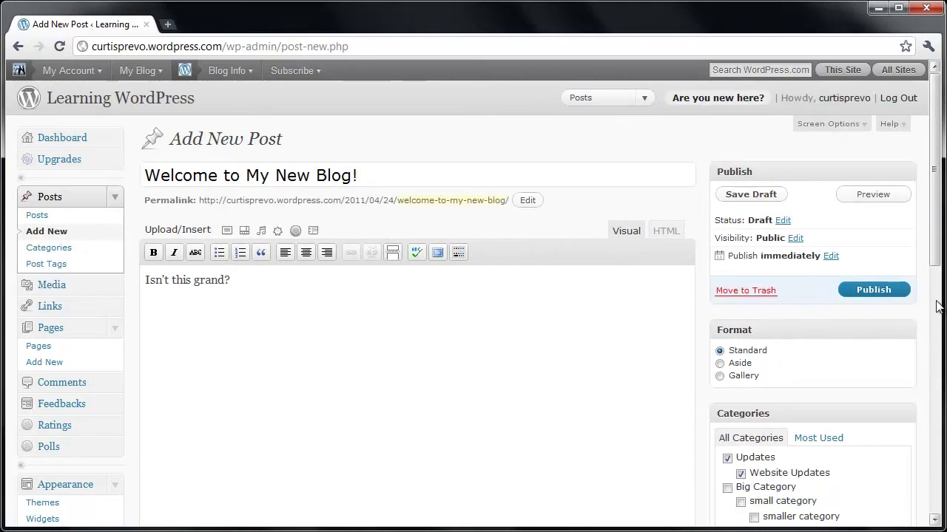
Publish the post and view the site's home page in a new browser tab.
{"action": "left_click", "coordinate": [873, 290]}
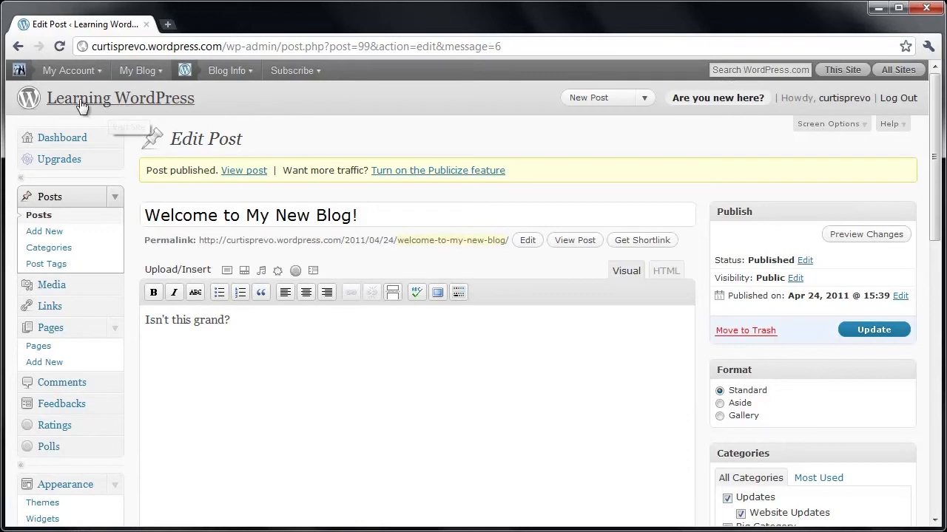
{"action": "mouse_move", "coordinate": [126, 79]}
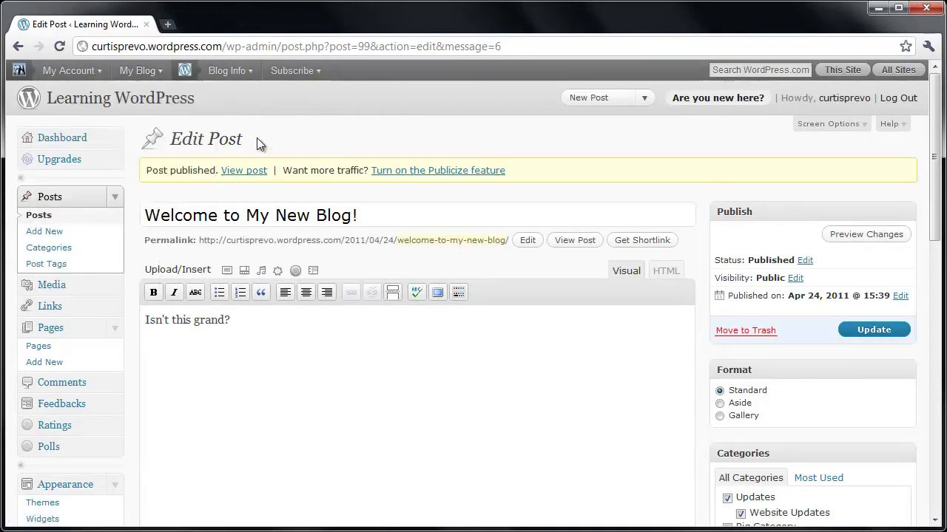
{"action": "middle_click", "coordinate": [114, 109]}
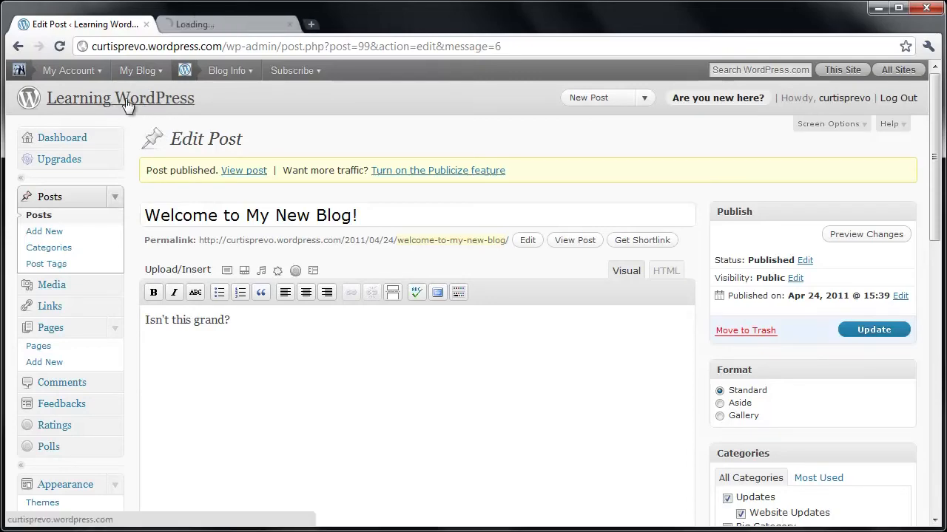
{"action": "left_click", "coordinate": [201, 27]}
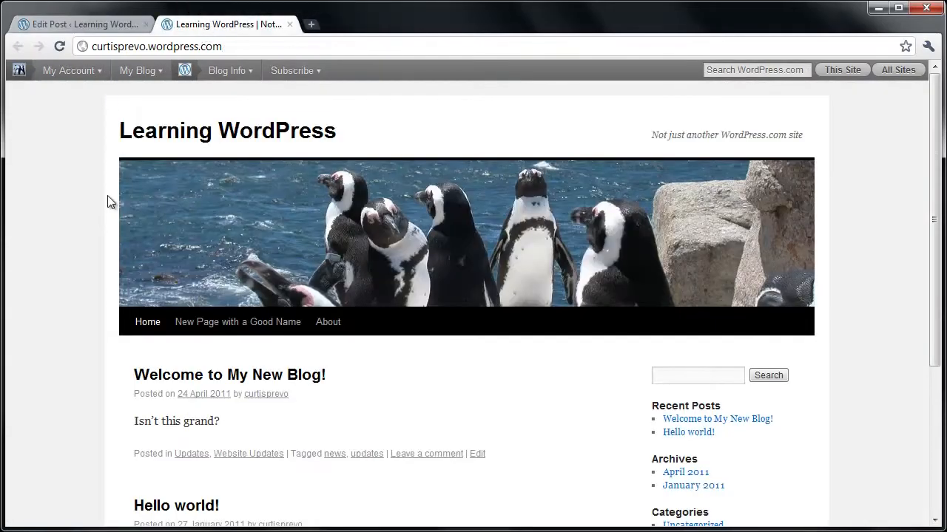
{"action": "scroll", "coordinate": [116, 398], "scroll_direction": "down", "scroll_amount": 2}
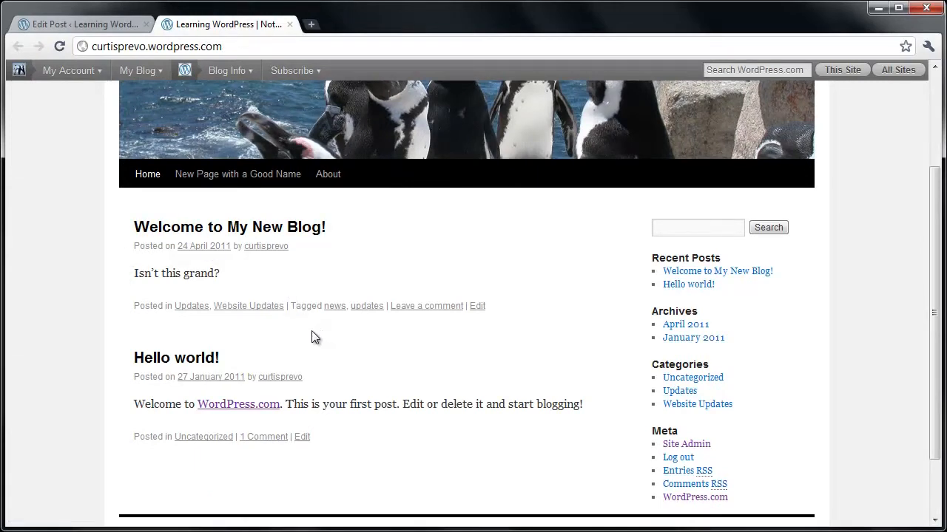
Open the "Welcome to My New Blog!" post on the site and post the comment "I'm leaving a helpful comment!".
{"action": "left_click", "coordinate": [217, 231]}
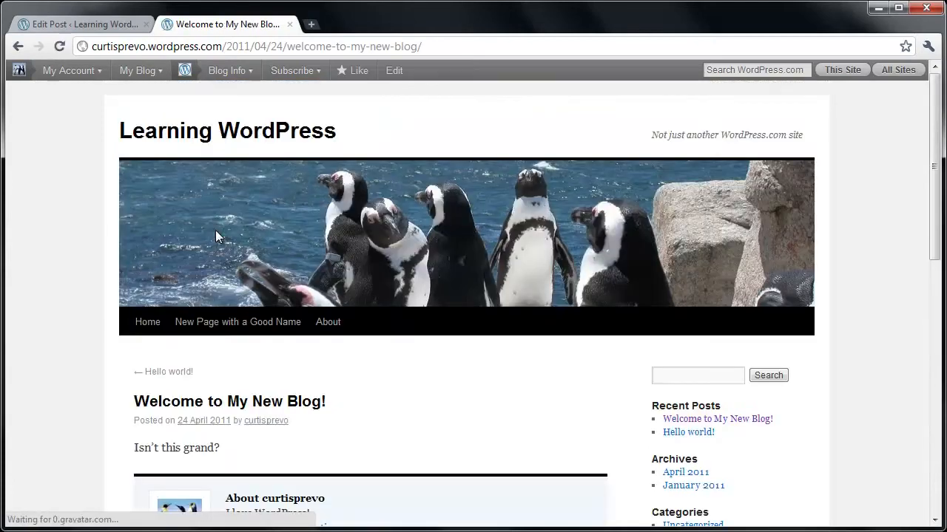
{"action": "scroll", "coordinate": [204, 330], "scroll_direction": "down", "scroll_amount": 3}
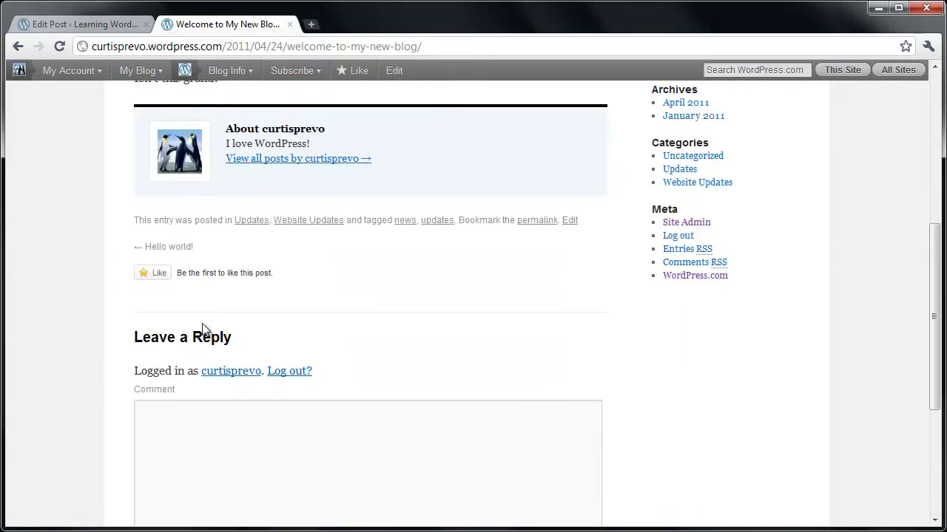
{"action": "scroll", "coordinate": [219, 421], "scroll_direction": "down", "scroll_amount": 1}
{"action": "left_click", "coordinate": [215, 384]}
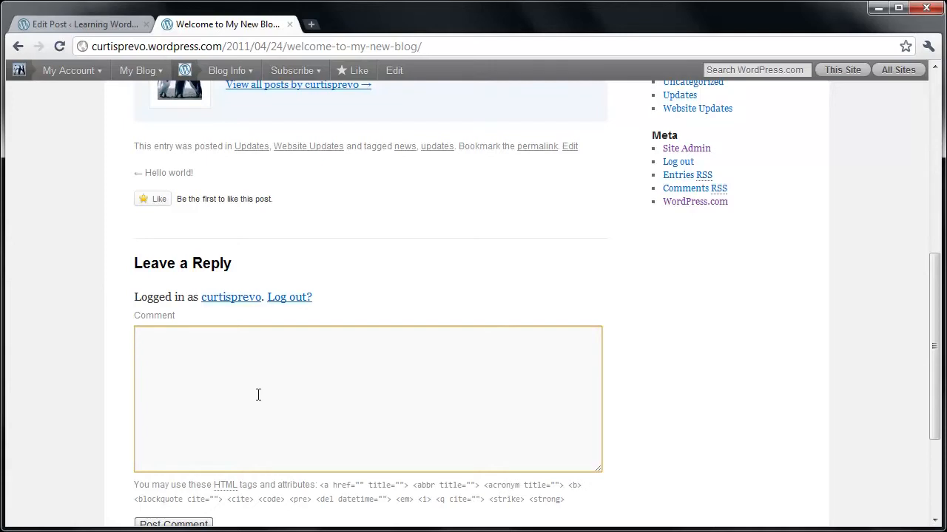
{"action": "type", "text": "I'm leaving a help"}
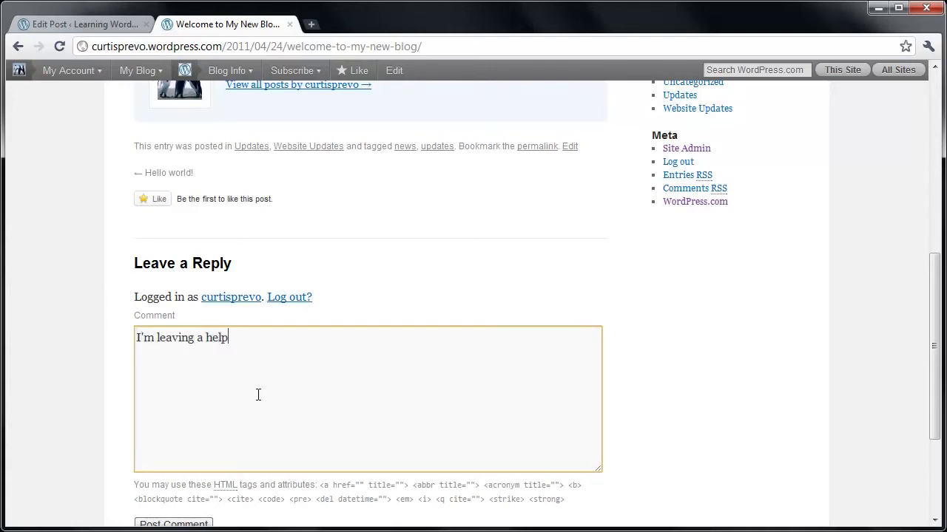
{"action": "type", "text": "ful comment!"}
{"action": "scroll", "coordinate": [250, 385], "scroll_direction": "down", "scroll_amount": 2}
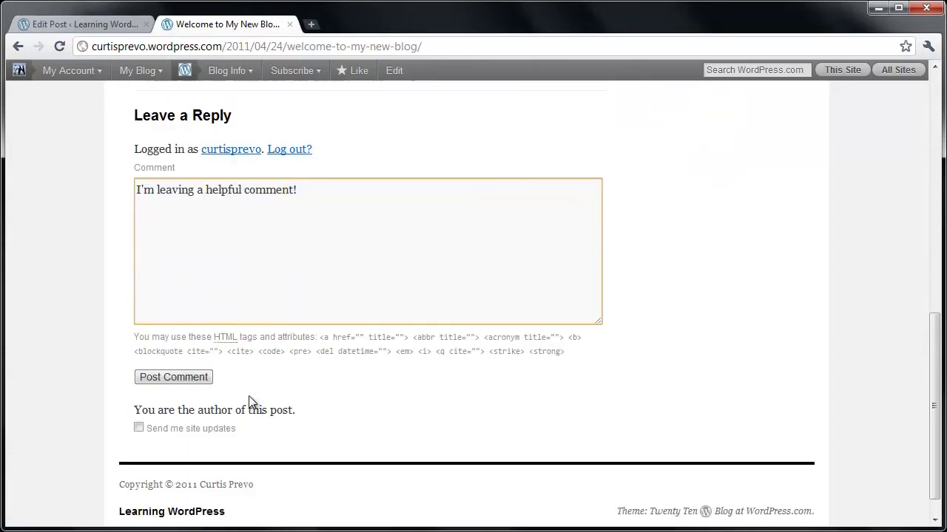
{"action": "left_click", "coordinate": [167, 380]}
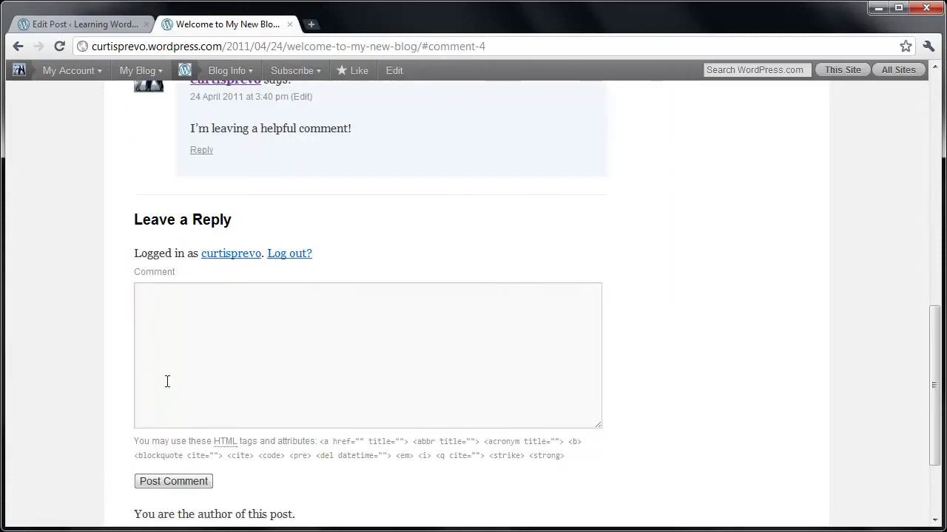
{"action": "scroll", "coordinate": [167, 381], "scroll_direction": "up", "scroll_amount": 4}
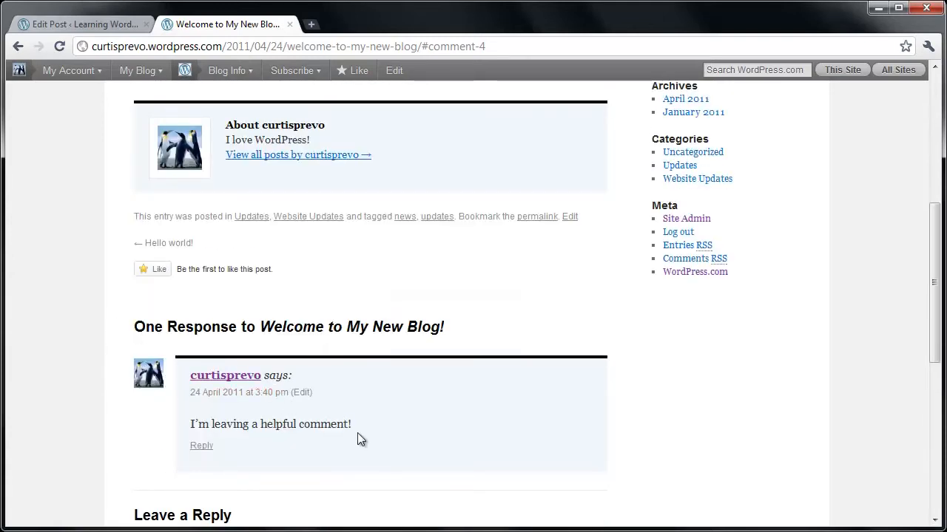
Open gravatar.com in a new browser tab and look over its home page.
{"action": "mouse_move", "coordinate": [146, 378]}
{"action": "left_click", "coordinate": [312, 26]}
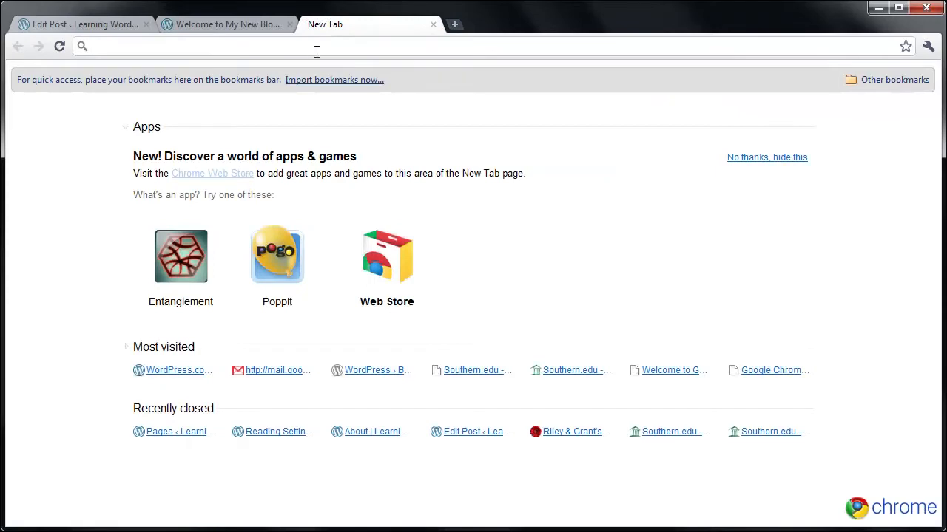
{"action": "type", "text": "gravatar"}
{"action": "type", "text": ".com"}
{"action": "key", "text": "Return"}
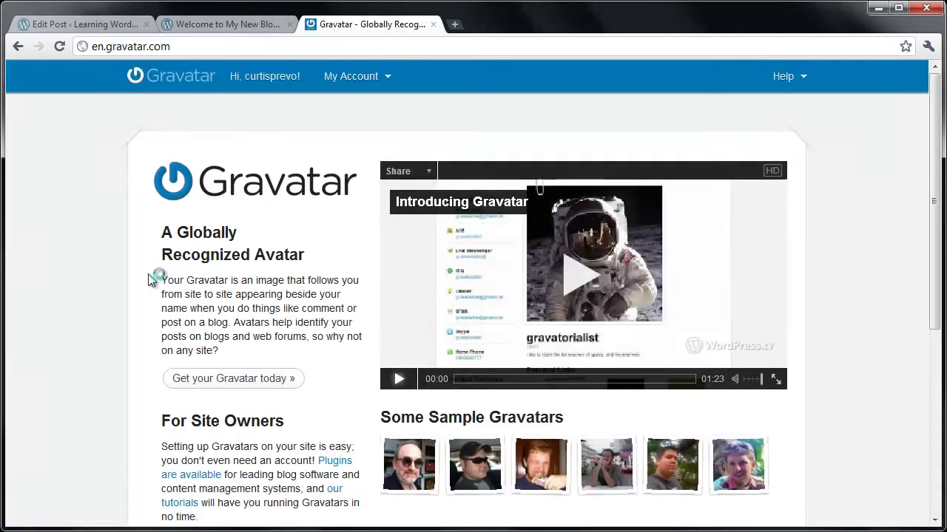
{"action": "scroll", "coordinate": [146, 280], "scroll_direction": "down", "scroll_amount": 4}
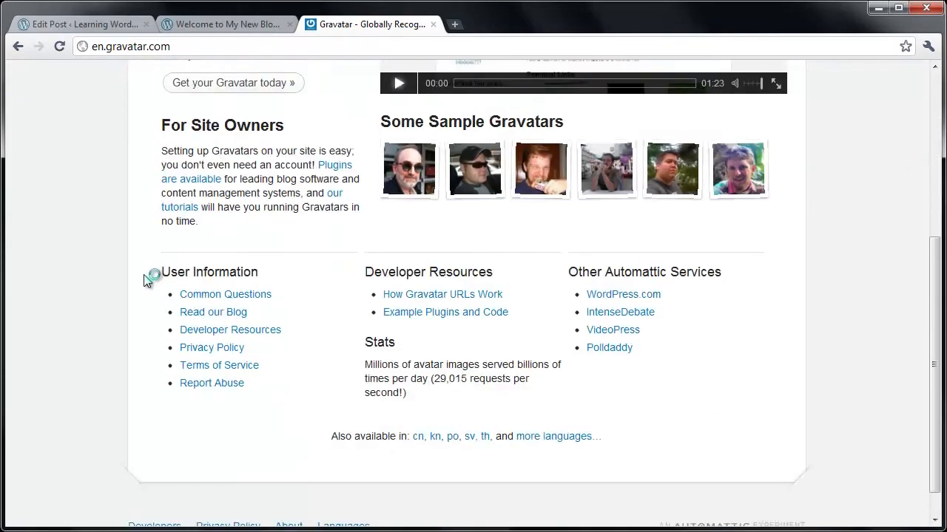
{"action": "scroll", "coordinate": [145, 281], "scroll_direction": "up", "scroll_amount": 4}
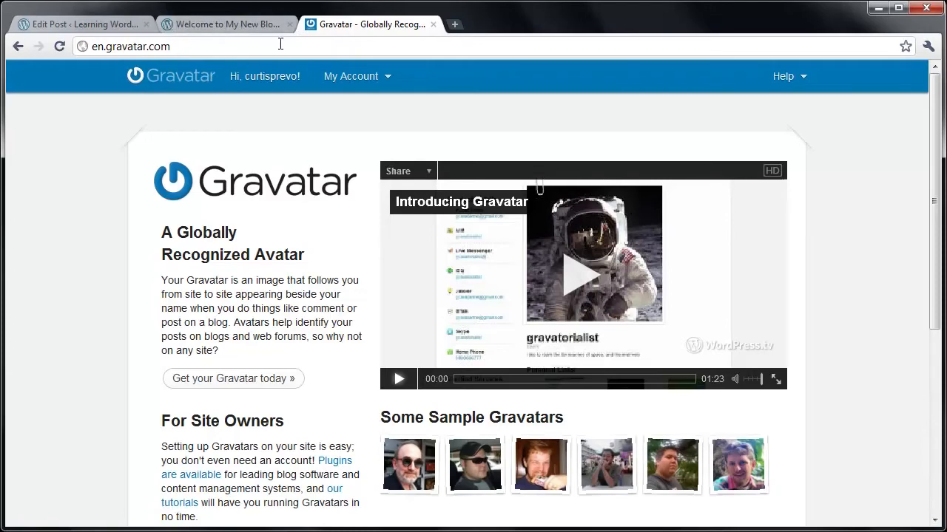
Go to the account's Gravatar management page and begin adding a new image from the computer's hard drive.
{"action": "mouse_move", "coordinate": [346, 82]}
{"action": "left_click", "coordinate": [348, 107]}
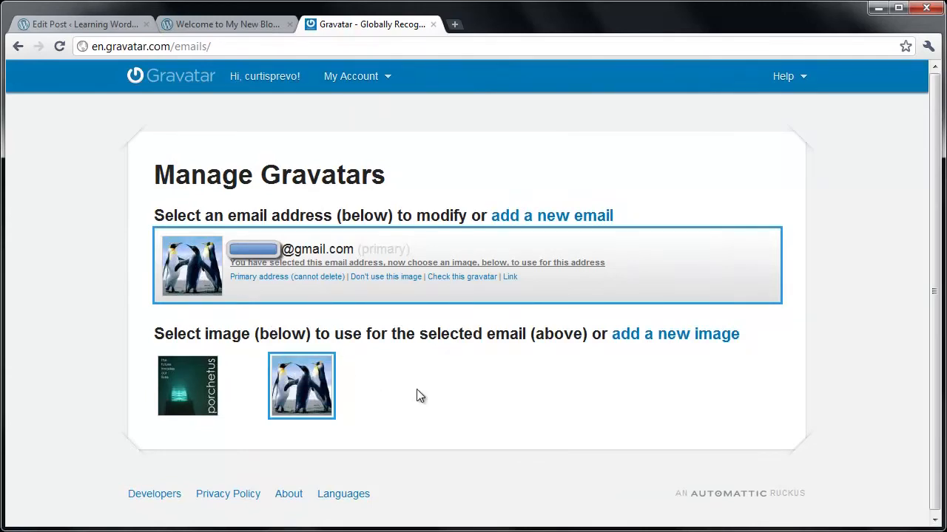
{"action": "left_click", "coordinate": [706, 342]}
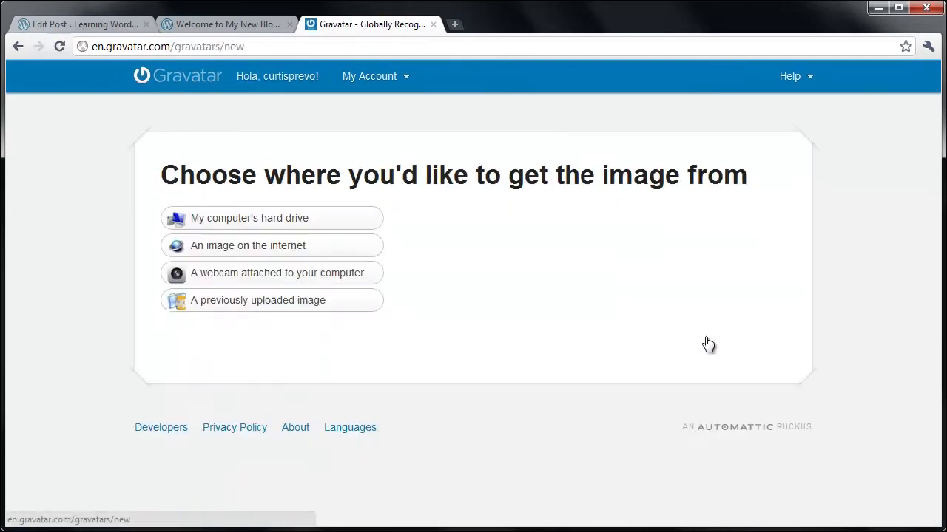
{"action": "left_click", "coordinate": [264, 218]}
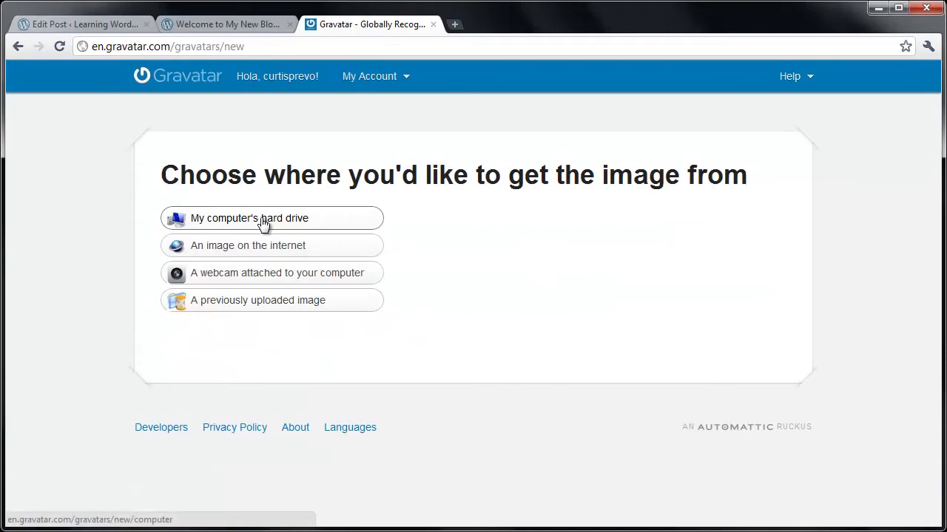
Choose Jellyfish.jpg from the Sample Pictures folder and upload it to the photo cropping page.
{"action": "left_click", "coordinate": [310, 279]}
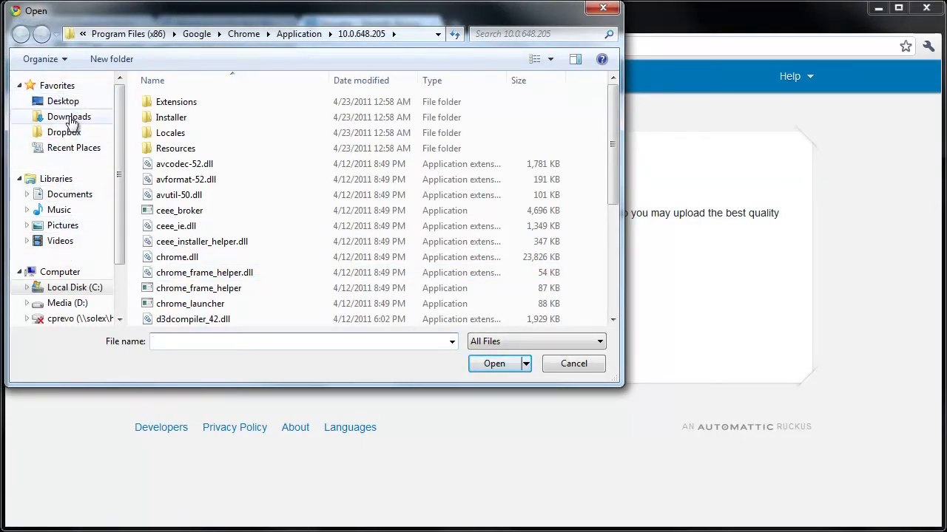
{"action": "left_click", "coordinate": [63, 226]}
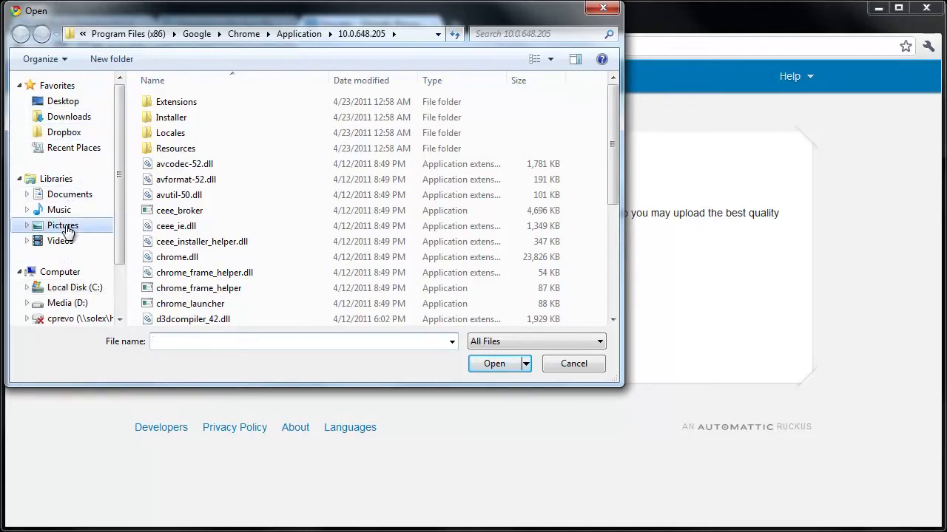
{"action": "double_click", "coordinate": [346, 199]}
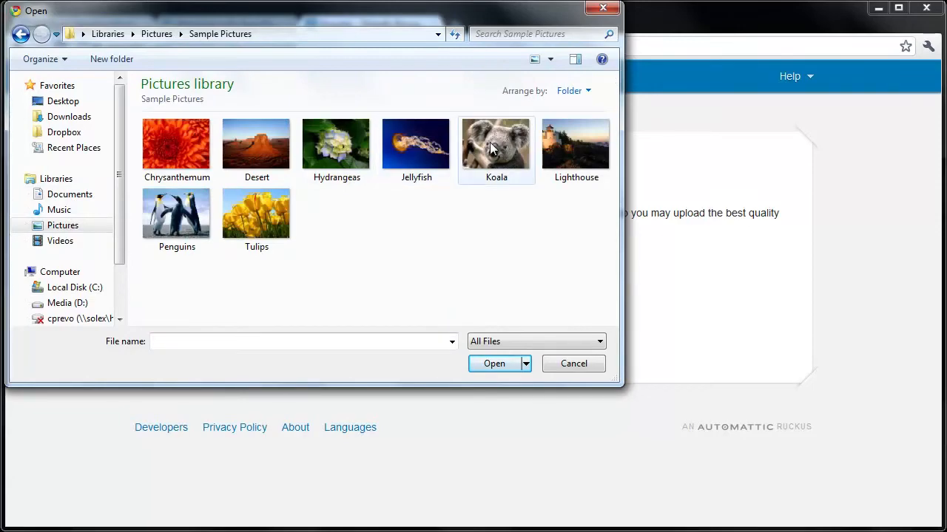
{"action": "double_click", "coordinate": [428, 140]}
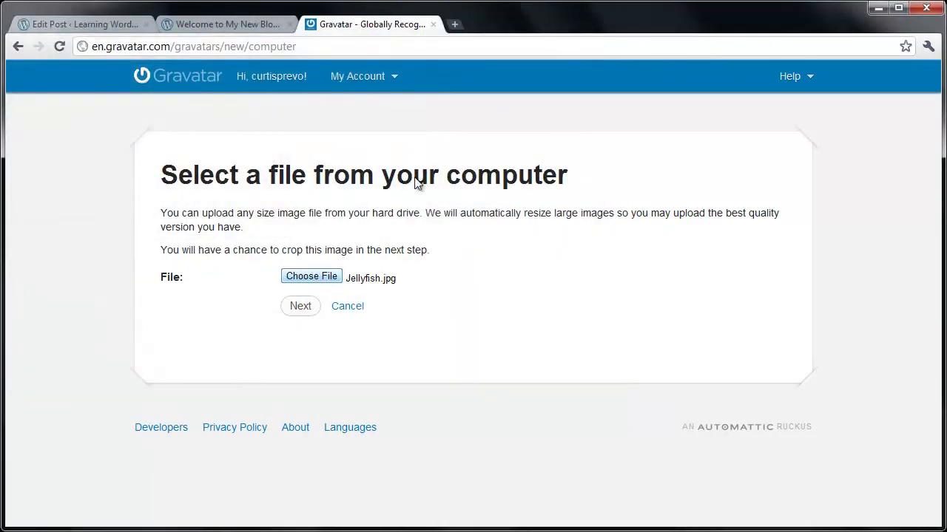
{"action": "left_click", "coordinate": [300, 312]}
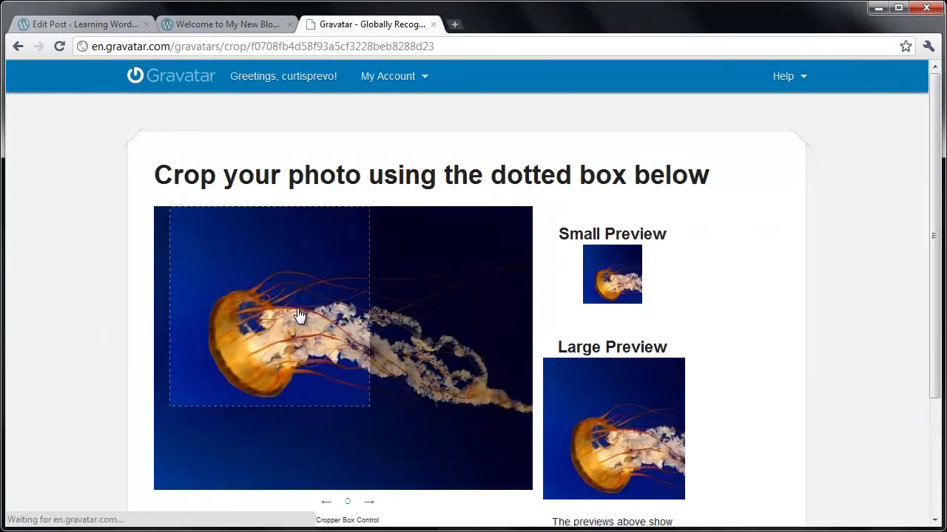
{"action": "scroll", "coordinate": [301, 310], "scroll_direction": "down", "scroll_amount": 3}
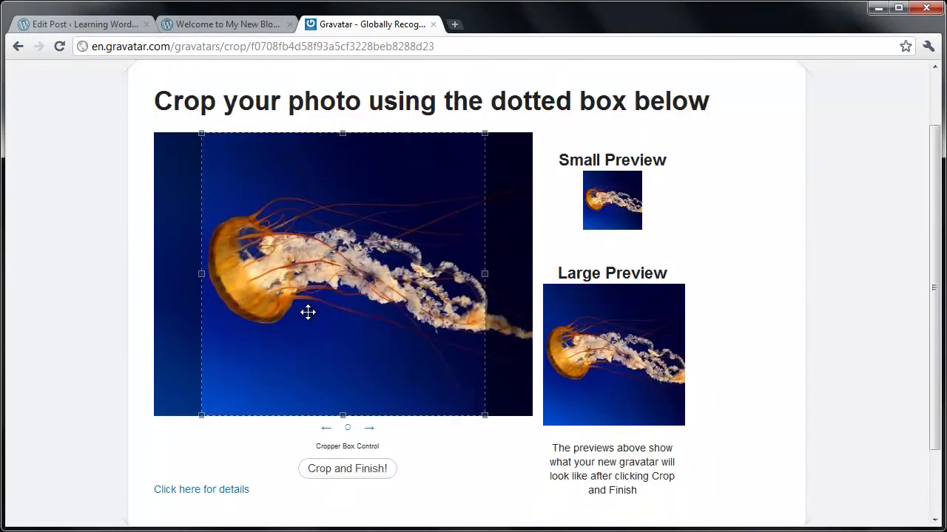
Finish cropping the jellyfish photo with the current crop box and give the new Gravatar a G rating.
{"action": "left_click", "coordinate": [350, 390]}
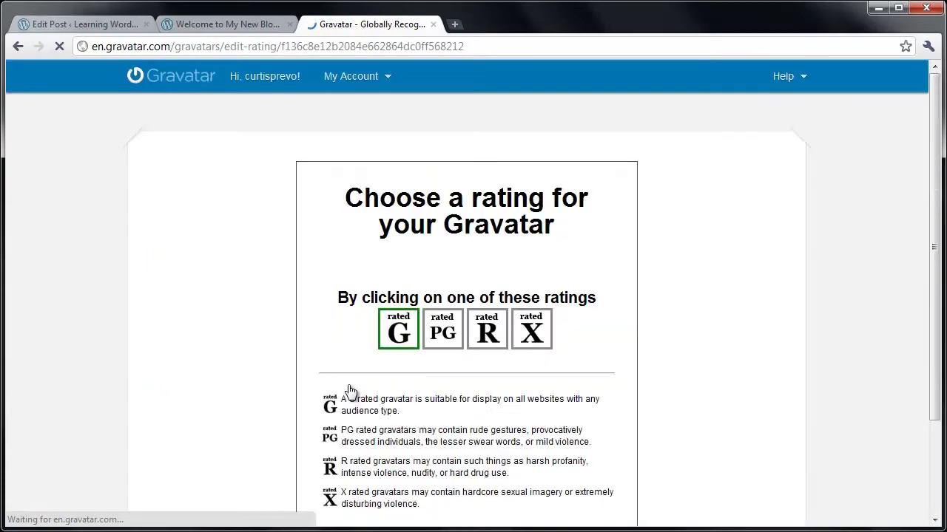
{"action": "scroll", "coordinate": [351, 391], "scroll_direction": "down", "scroll_amount": 1}
{"action": "scroll", "coordinate": [351, 391], "scroll_direction": "down", "scroll_amount": 1}
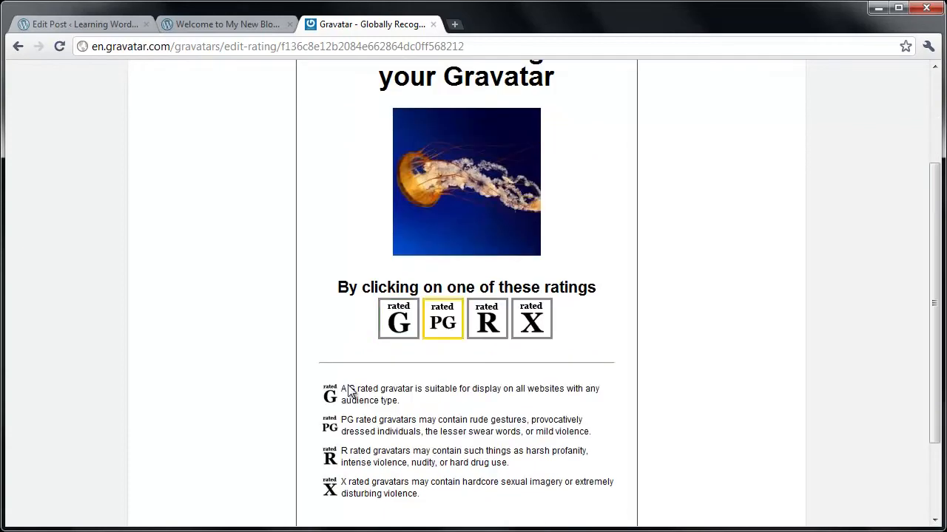
{"action": "scroll", "coordinate": [350, 391], "scroll_direction": "down", "scroll_amount": 2}
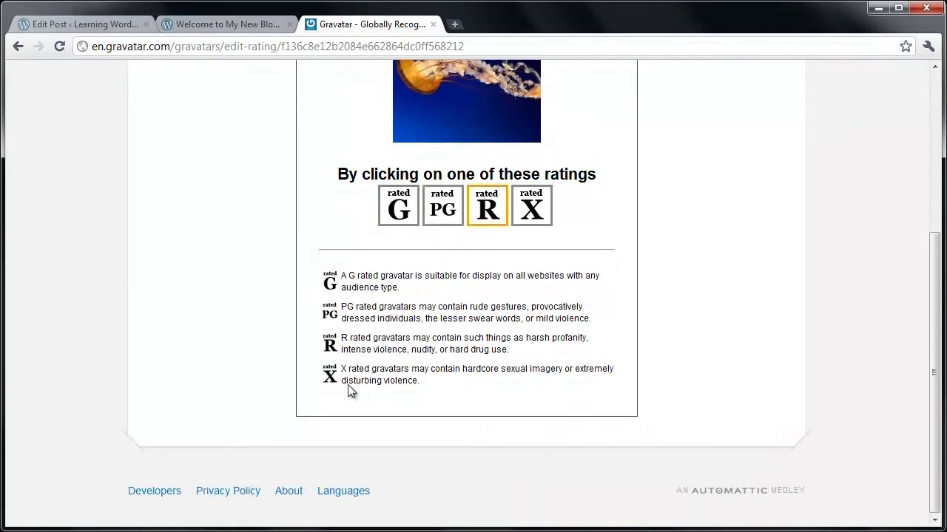
{"action": "scroll", "coordinate": [351, 391], "scroll_direction": "up", "scroll_amount": 1}
{"action": "left_click", "coordinate": [403, 283]}
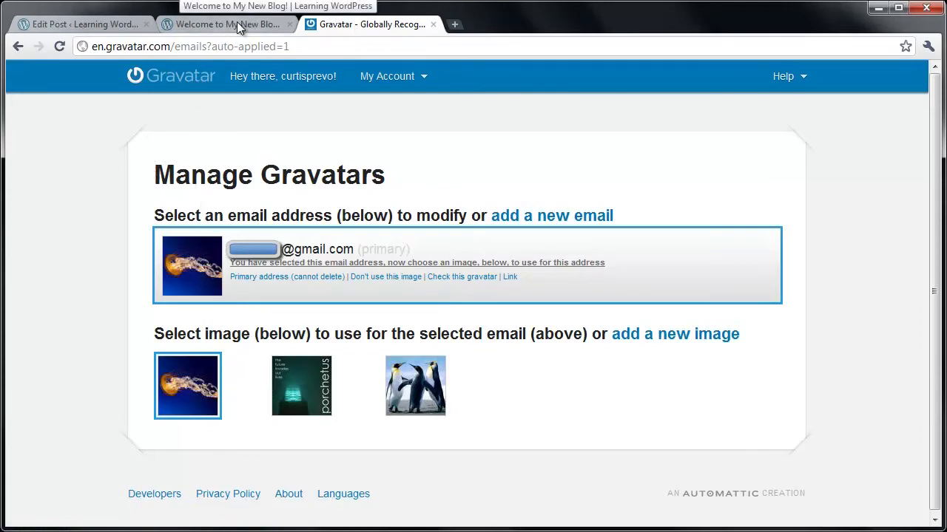
Look over the published blog post page, closing it and the Gravatar page to return to the post editor.
{"action": "key", "text": "ctrl+w"}
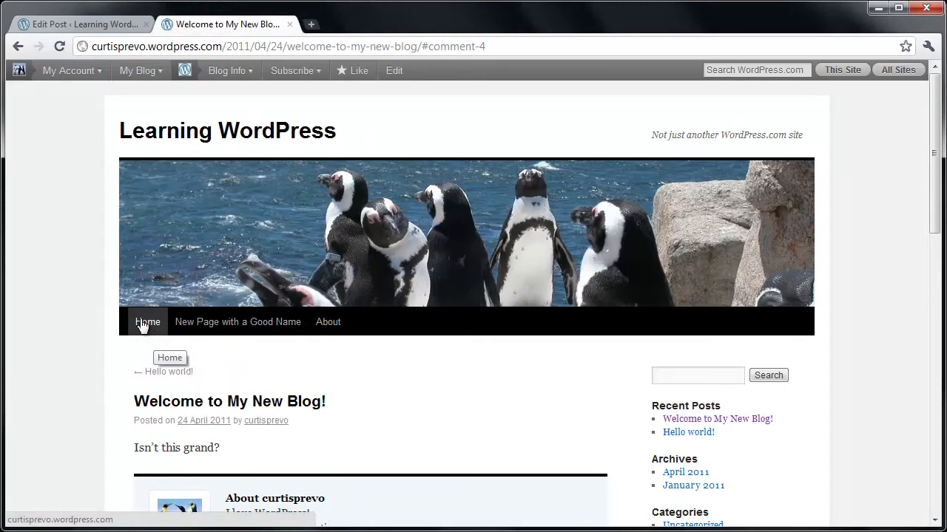
{"action": "mouse_move", "coordinate": [162, 88]}
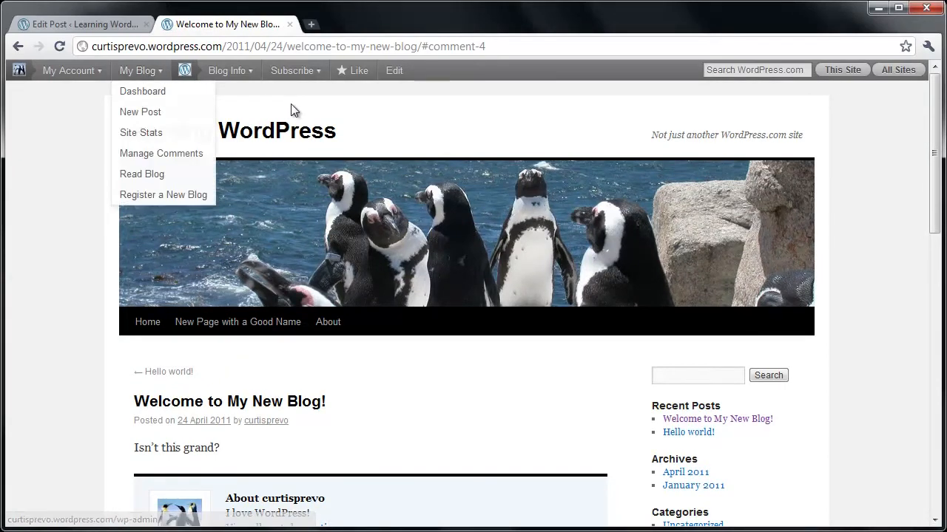
{"action": "left_click_drag", "start_coordinate": [355, 138], "coordinate": [119, 134]}
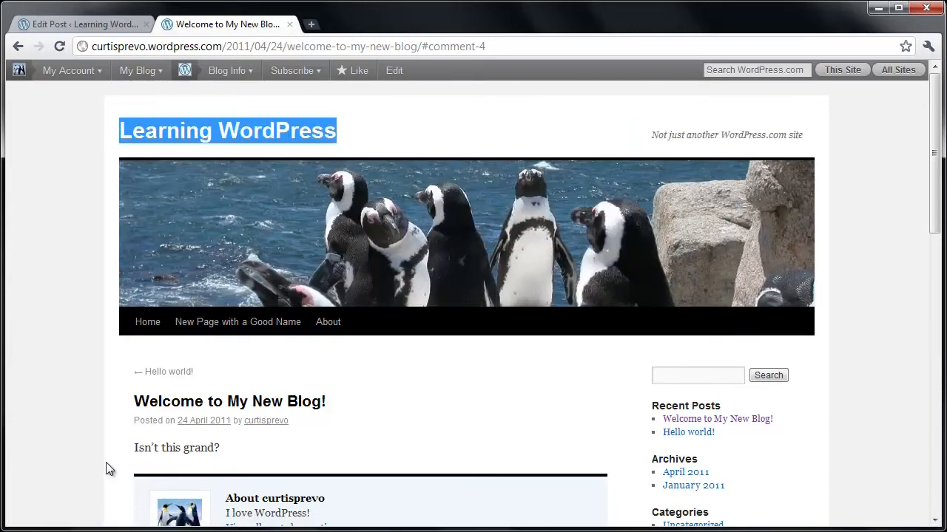
{"action": "scroll", "coordinate": [87, 392], "scroll_direction": "down", "scroll_amount": 1}
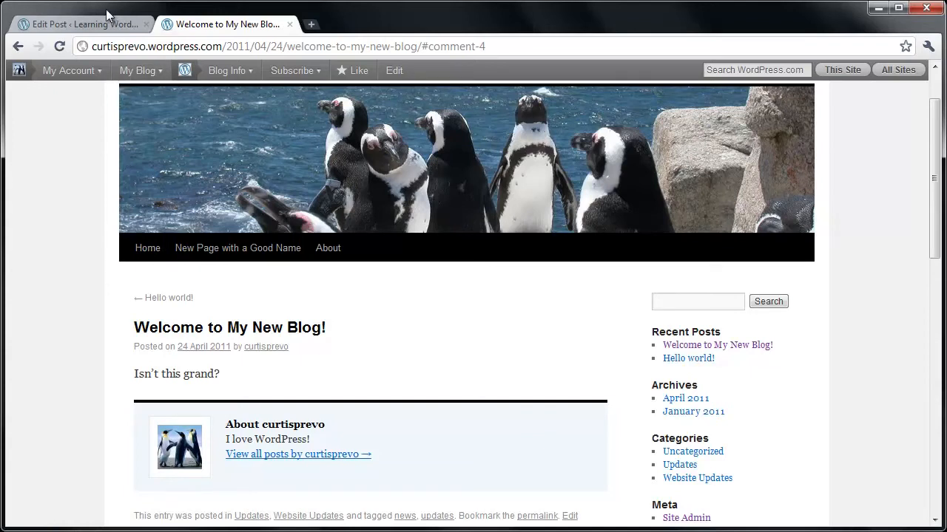
{"action": "middle_click", "coordinate": [189, 25]}
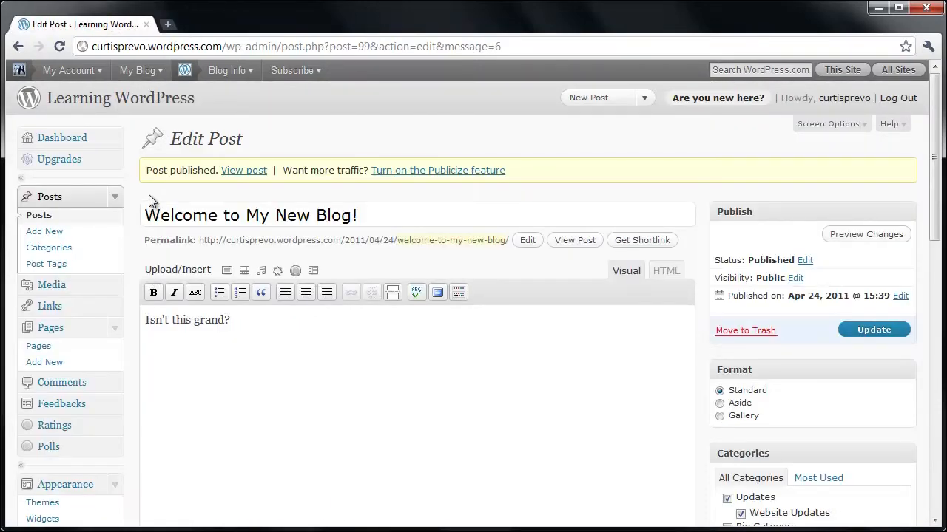
Open the Reading settings and check which pages can serve as a static front page, leaving the latest posts option selected.
{"action": "scroll", "coordinate": [167, 351], "scroll_direction": "down", "scroll_amount": 2}
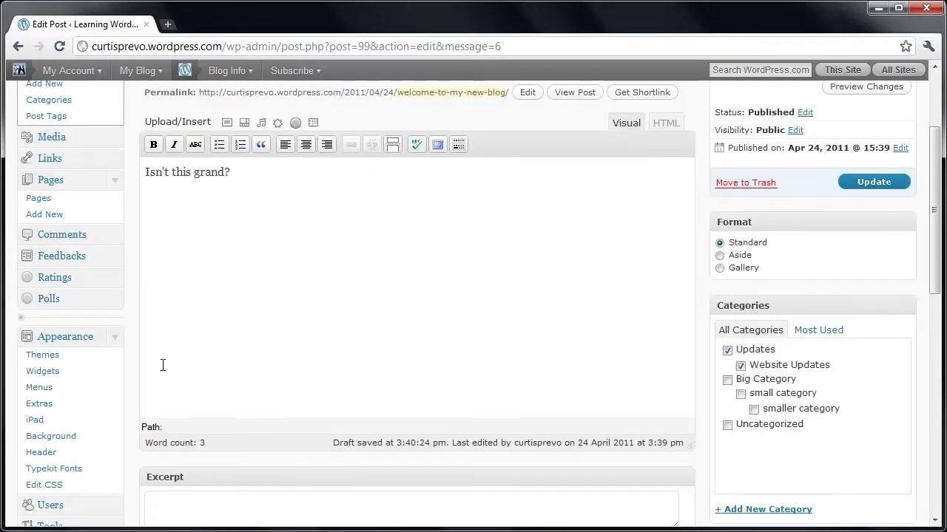
{"action": "scroll", "coordinate": [165, 362], "scroll_direction": "down", "scroll_amount": 4}
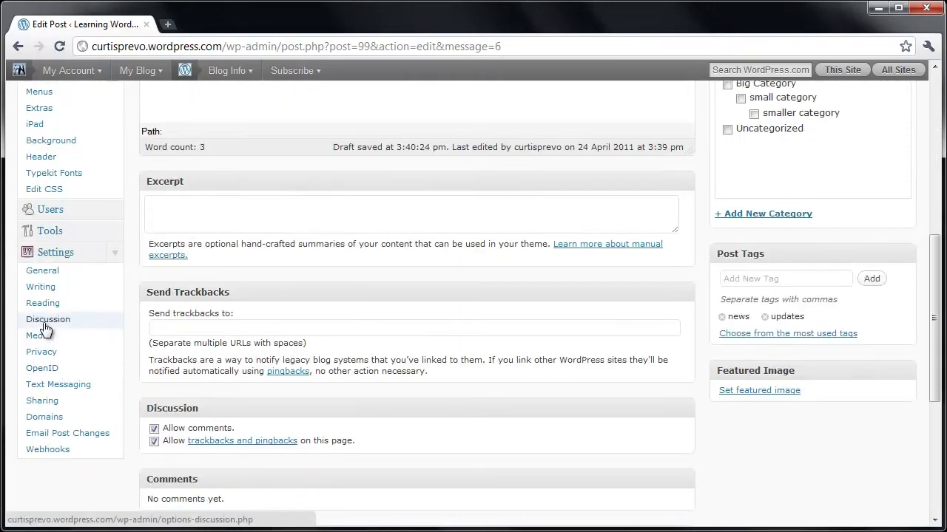
{"action": "left_click", "coordinate": [120, 250]}
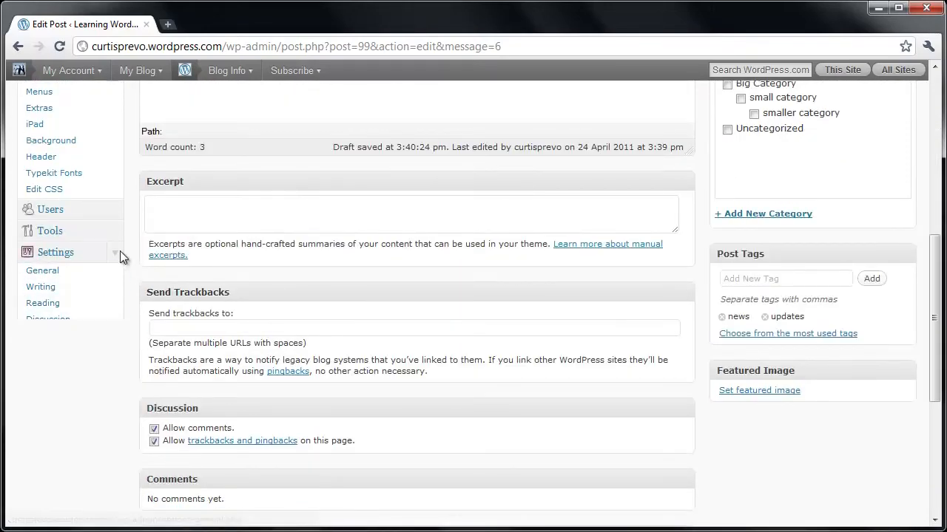
{"action": "left_click", "coordinate": [57, 309]}
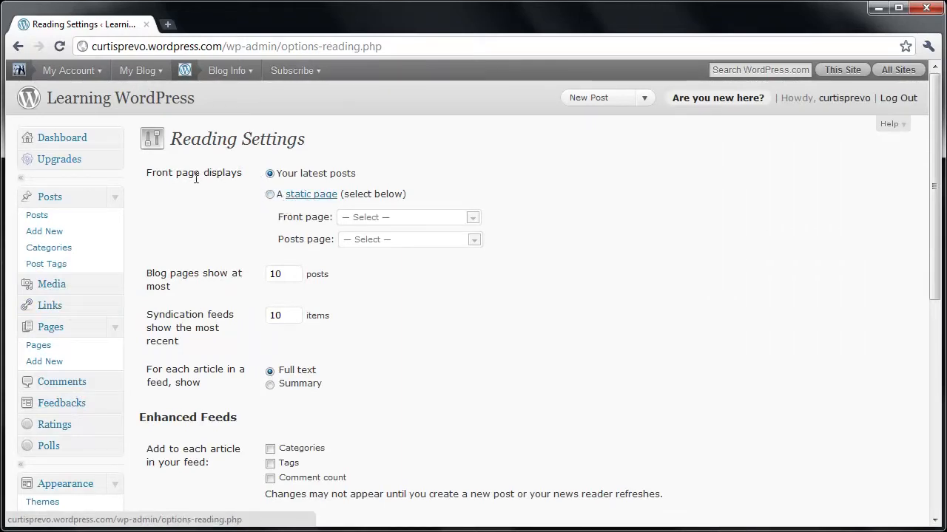
{"action": "left_click", "coordinate": [270, 195]}
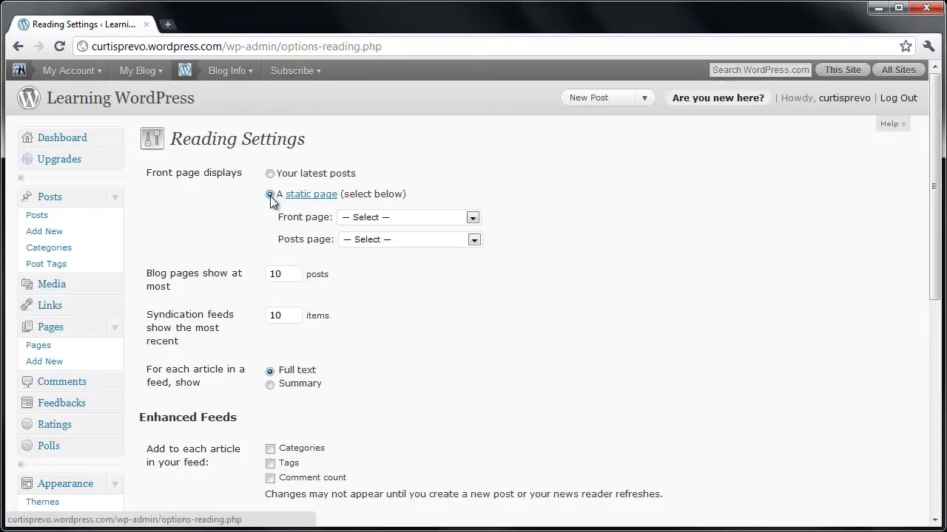
{"action": "left_click", "coordinate": [365, 217]}
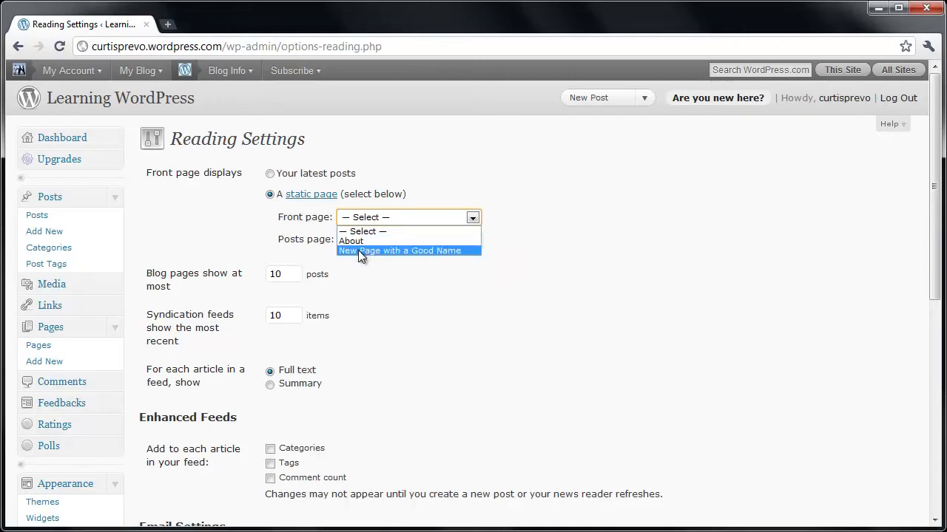
{"action": "left_click", "coordinate": [270, 174]}
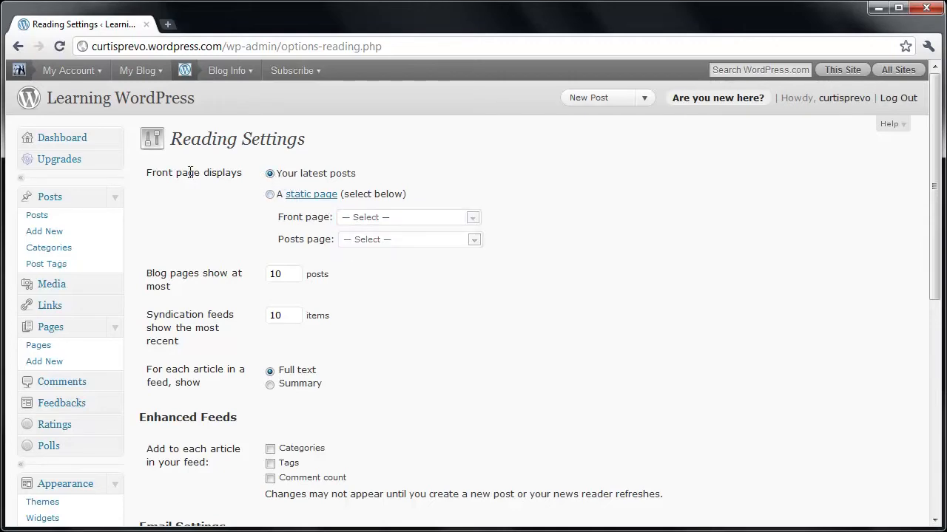
Add a new page titled "Home" with the body text "This is the front page.".
{"action": "left_click", "coordinate": [57, 367]}
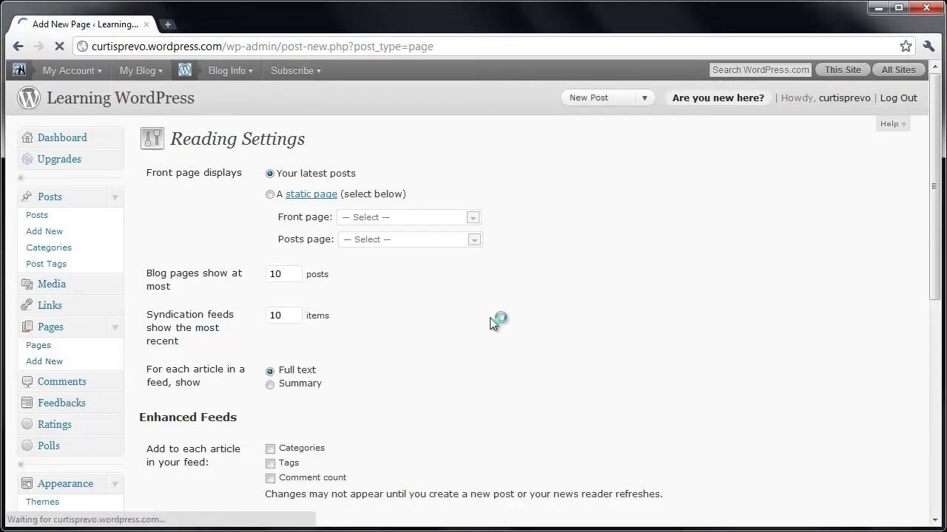
{"action": "left_click", "coordinate": [267, 176]}
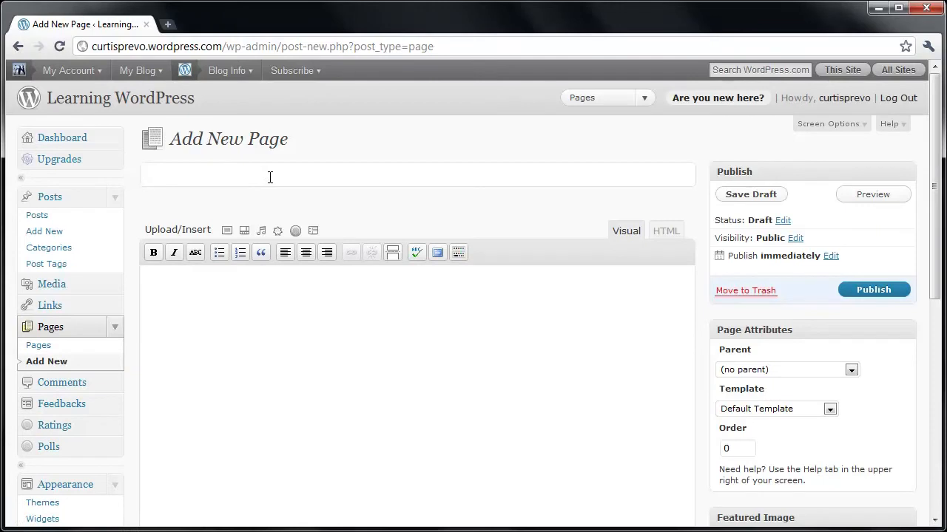
{"action": "type", "text": "Home"}
{"action": "key", "text": "Tab"}
{"action": "type", "text": "This i"}
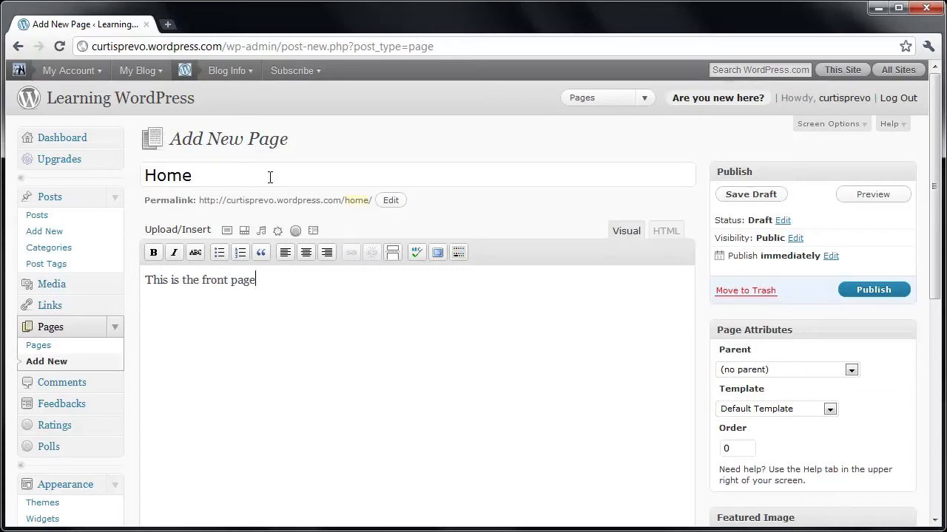
Disallow comments and trackbacks on the Home page and publish it.
{"action": "scroll", "coordinate": [274, 244], "scroll_direction": "down", "scroll_amount": 3}
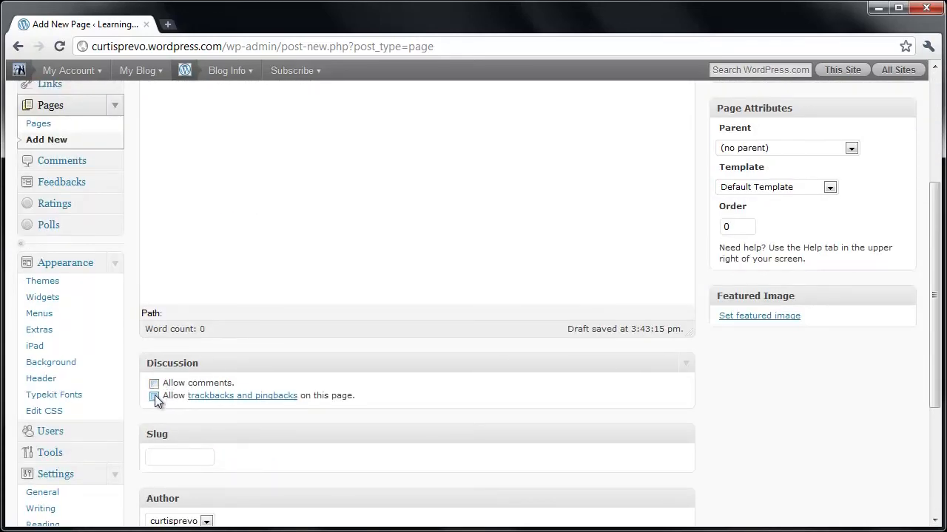
{"action": "scroll", "coordinate": [599, 395], "scroll_direction": "up", "scroll_amount": 3}
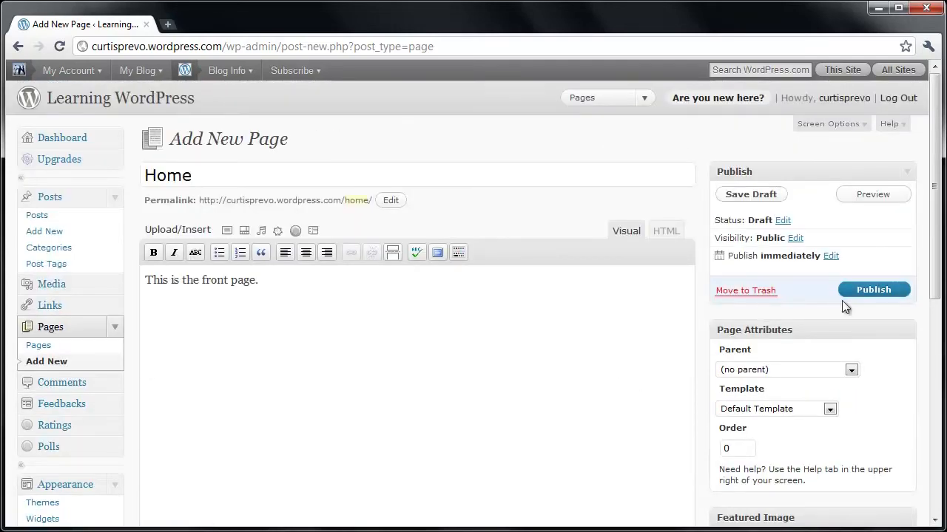
{"action": "left_click", "coordinate": [874, 290]}
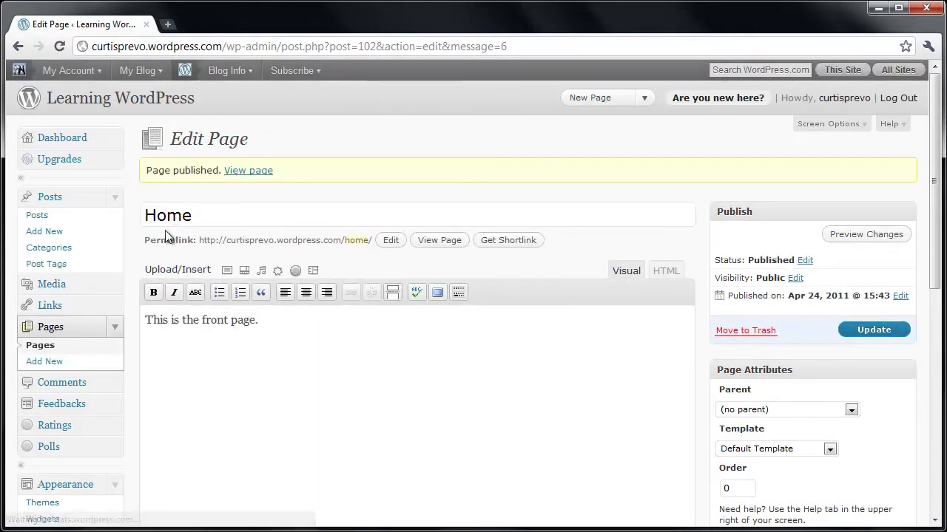
Add another new page titled "News & Blog" with an empty body and publish it.
{"action": "left_click", "coordinate": [46, 364]}
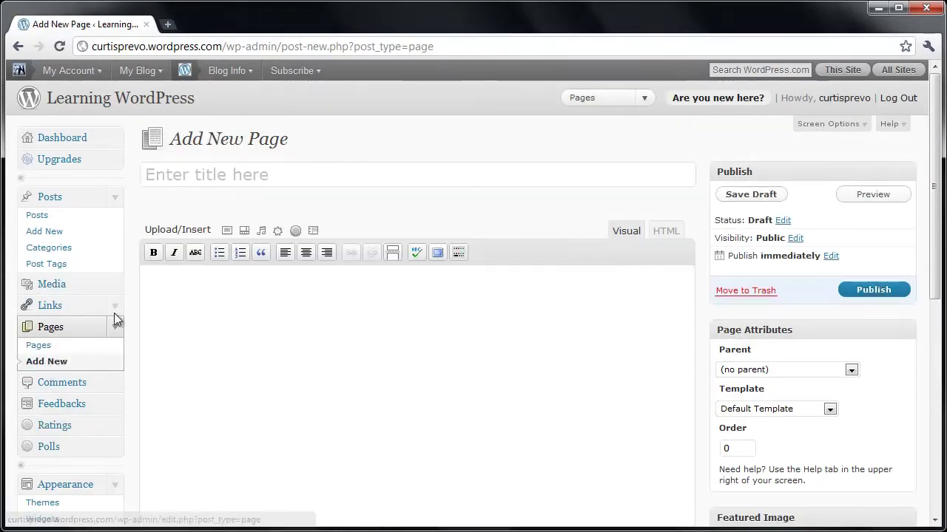
{"action": "left_click", "coordinate": [210, 178]}
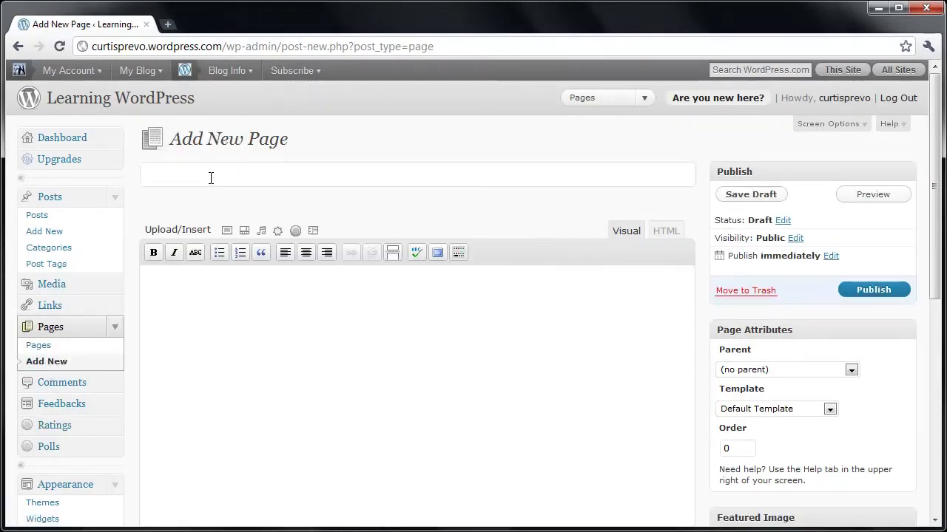
{"action": "type", "text": "News"}
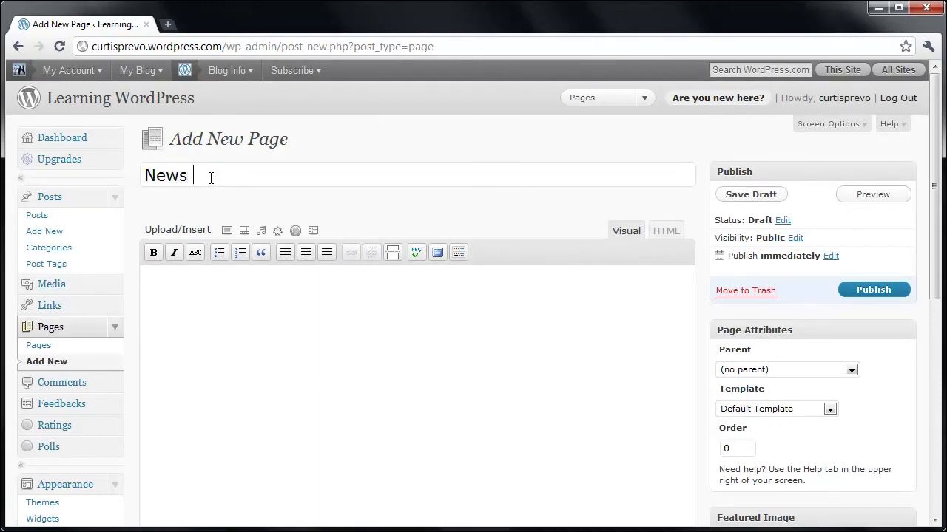
{"action": "type", "text": " & Blog"}
{"action": "left_click", "coordinate": [212, 308]}
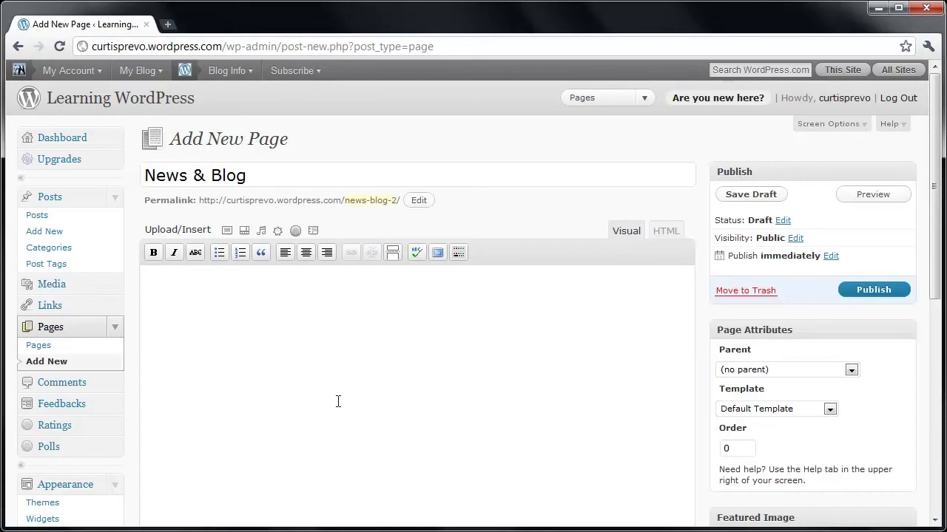
{"action": "left_click", "coordinate": [895, 292]}
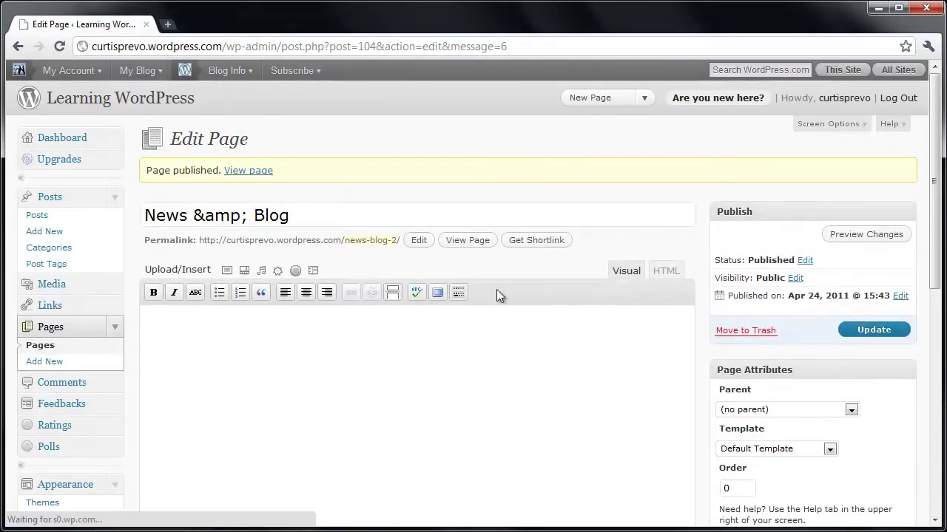
In the Reading settings, set a static front page with Home as front page and News & Blog as posts page, and save.
{"action": "scroll", "coordinate": [274, 357], "scroll_direction": "down", "scroll_amount": 5}
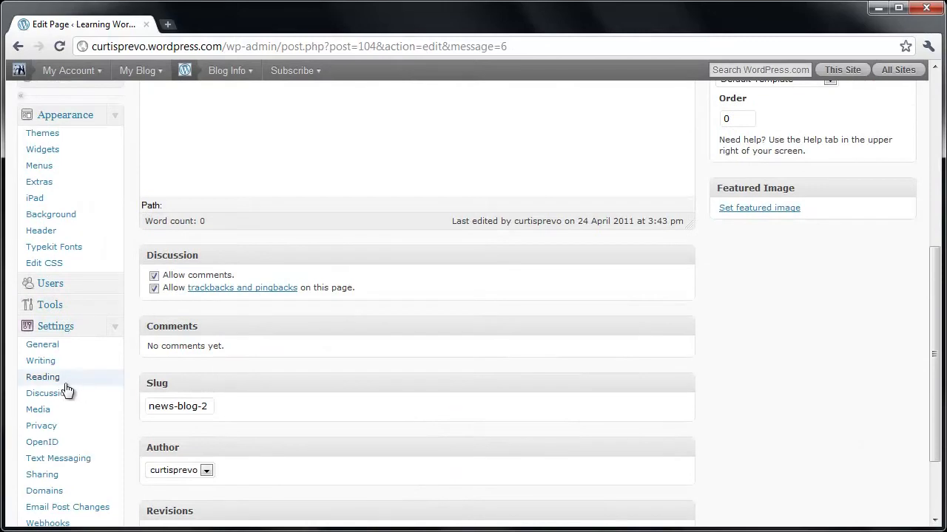
{"action": "left_click", "coordinate": [50, 381]}
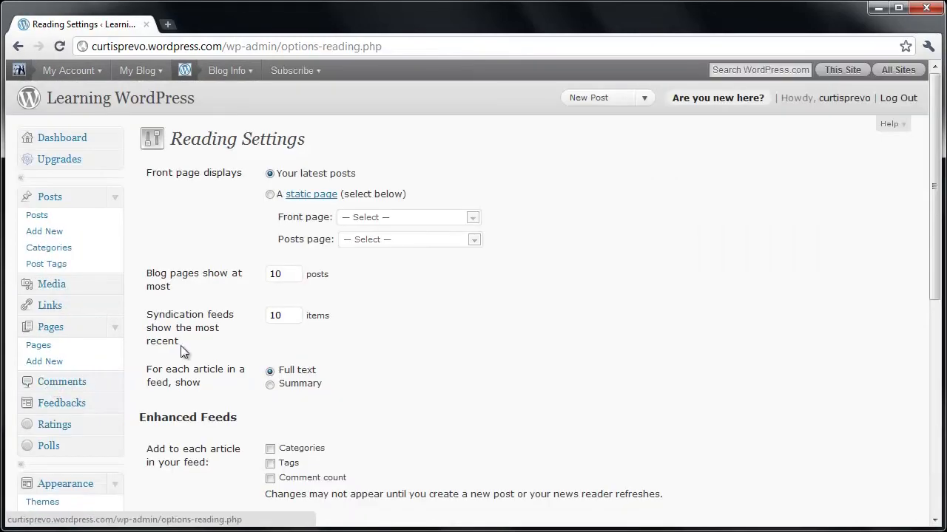
{"action": "left_click", "coordinate": [270, 194]}
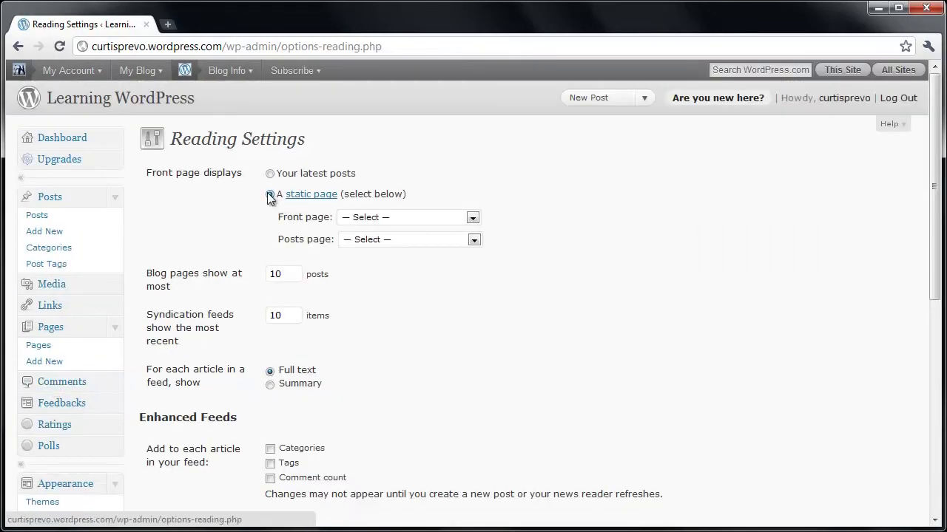
{"action": "left_click", "coordinate": [361, 218]}
{"action": "left_click", "coordinate": [360, 251]}
{"action": "left_click", "coordinate": [360, 240]}
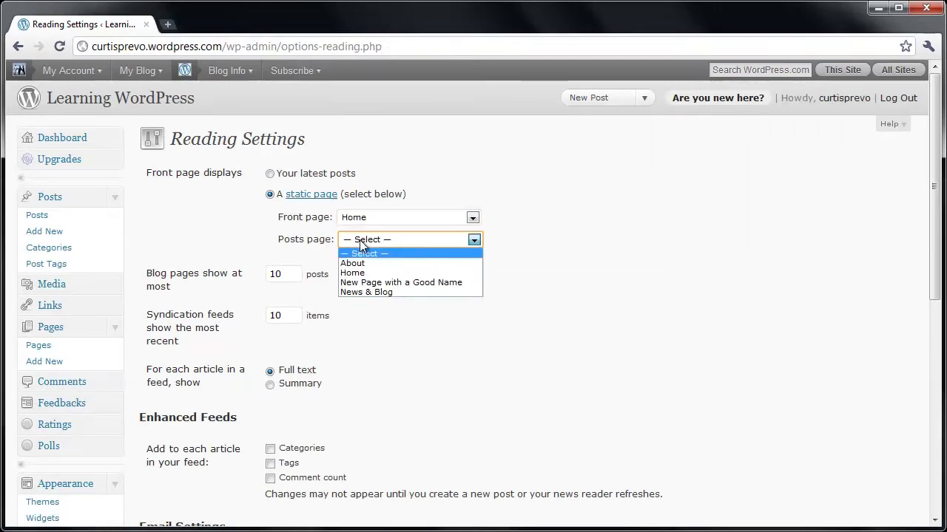
{"action": "left_click", "coordinate": [379, 292]}
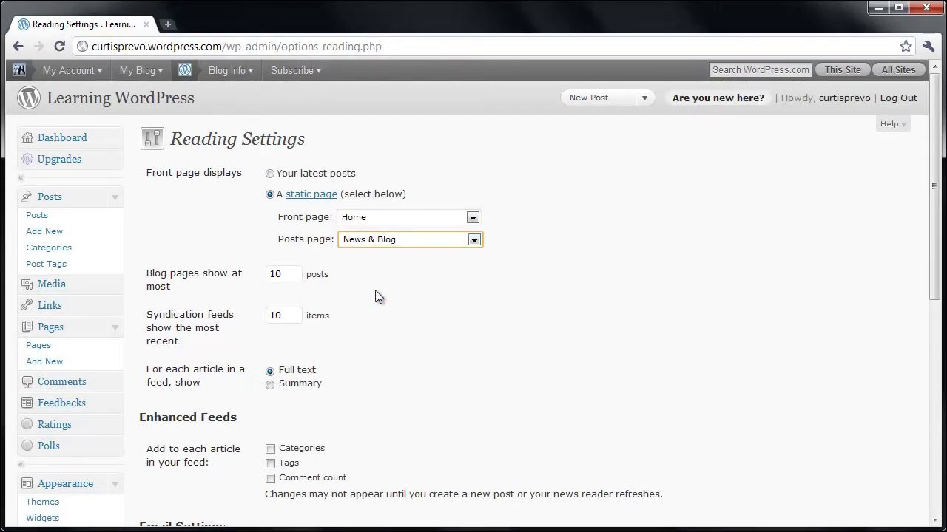
{"action": "scroll", "coordinate": [380, 289], "scroll_direction": "down", "scroll_amount": 5}
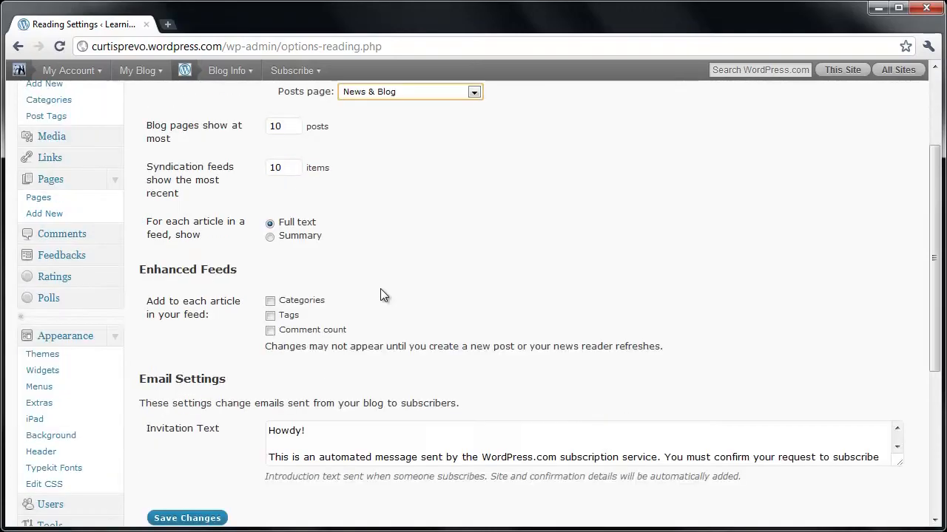
{"action": "left_click", "coordinate": [192, 301]}
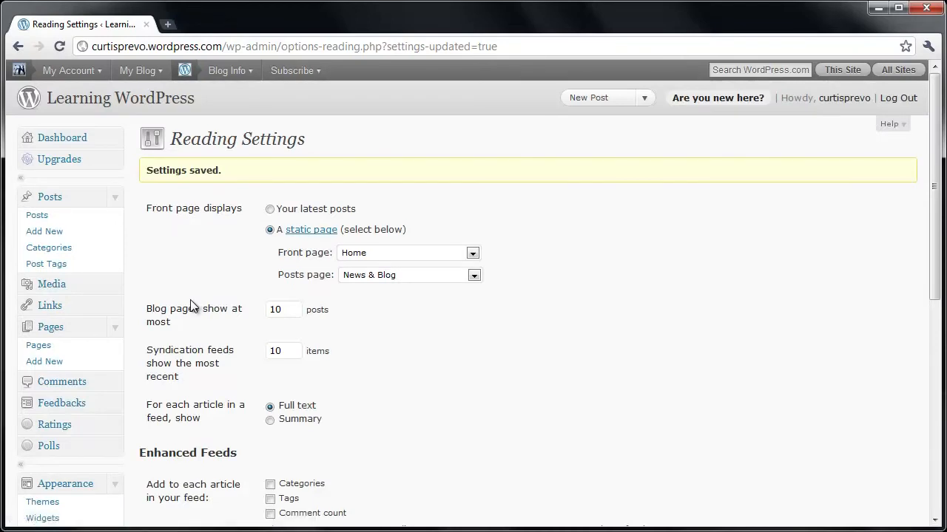
Open the site in a new browser tab to view its front page.
{"action": "middle_click", "coordinate": [177, 100]}
{"action": "left_click", "coordinate": [214, 27]}
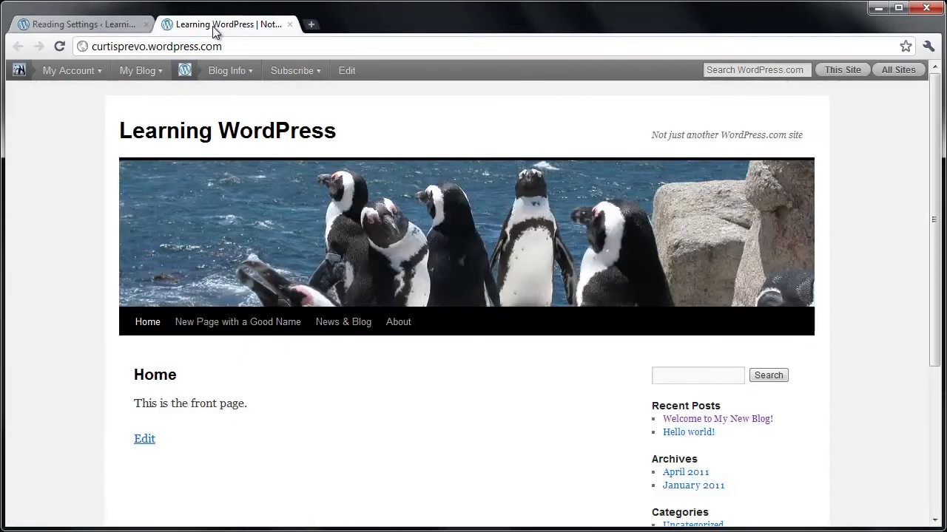
Check the live site's Home, New Page with a Good Name, About and News & Blog pages, including the posts listed on News & Blog.
{"action": "left_click_drag", "start_coordinate": [250, 405], "coordinate": [135, 378]}
{"action": "left_click", "coordinate": [275, 425]}
{"action": "left_click", "coordinate": [244, 324]}
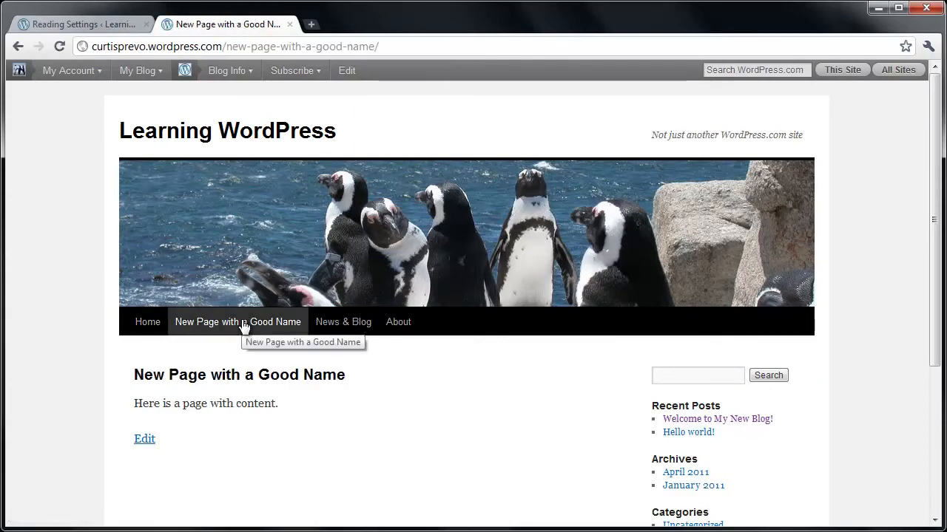
{"action": "left_click", "coordinate": [389, 326]}
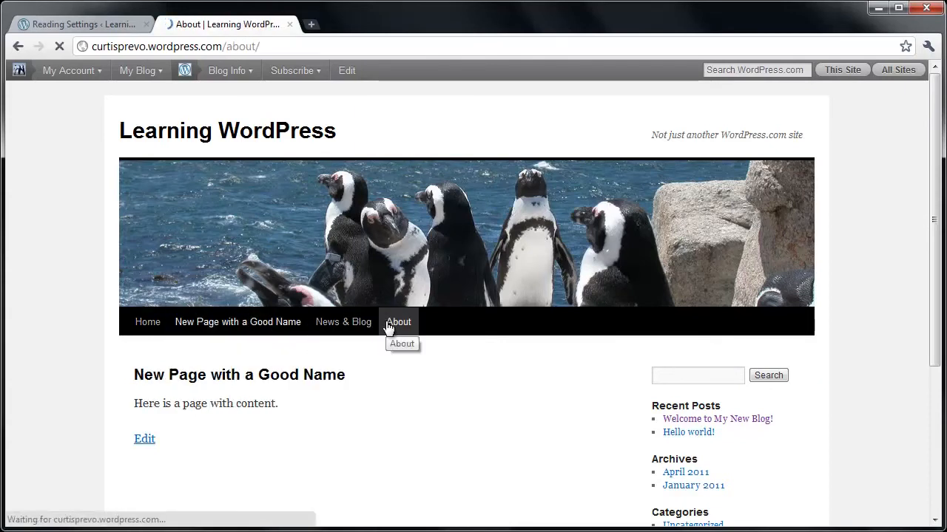
{"action": "left_click", "coordinate": [339, 327]}
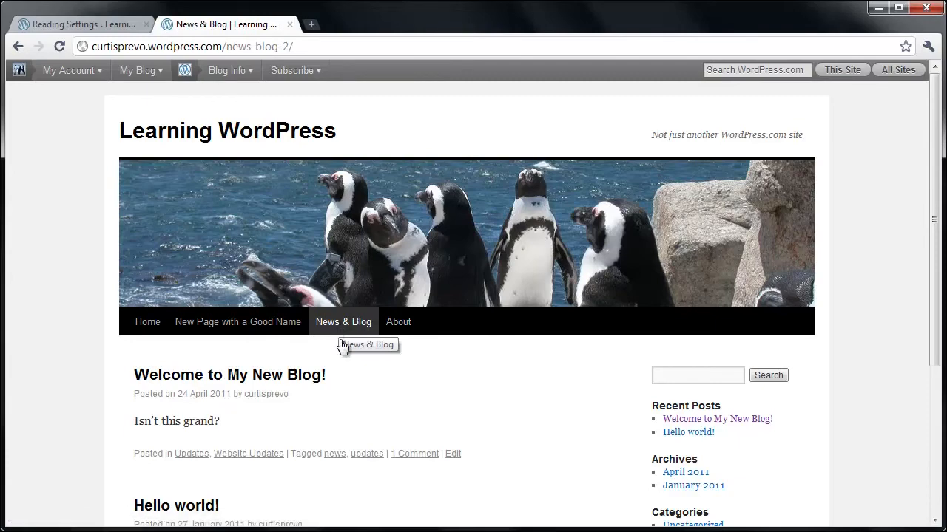
{"action": "scroll", "coordinate": [353, 363], "scroll_direction": "down", "scroll_amount": 3}
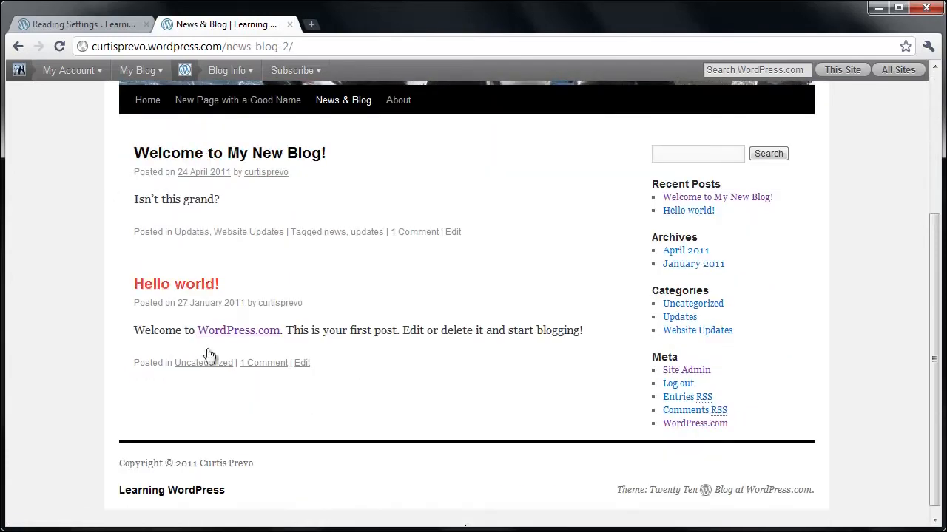
{"action": "scroll", "coordinate": [352, 429], "scroll_direction": "up", "scroll_amount": 3}
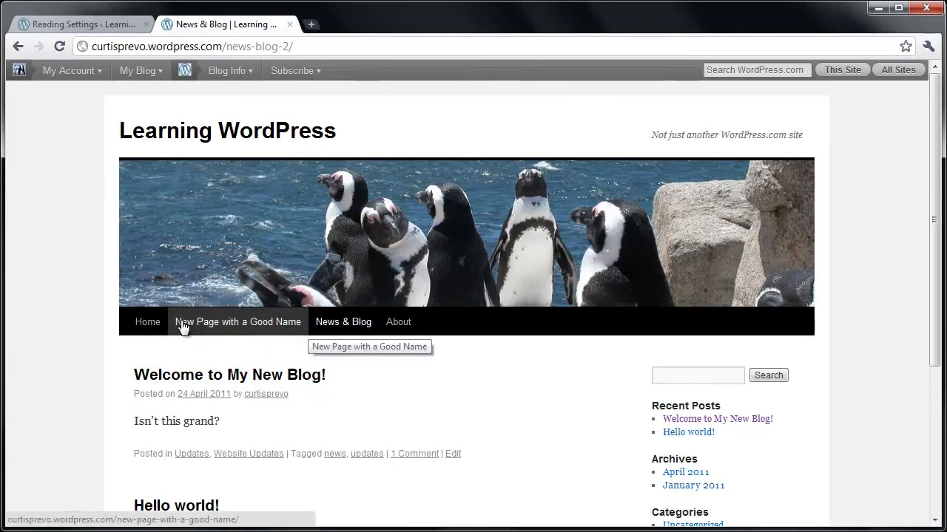
Return to the site admin, list the pages, and quick-edit the Home page, keeping its order at 0 and updating it.
{"action": "left_click", "coordinate": [92, 25]}
{"action": "left_click", "coordinate": [83, 71]}
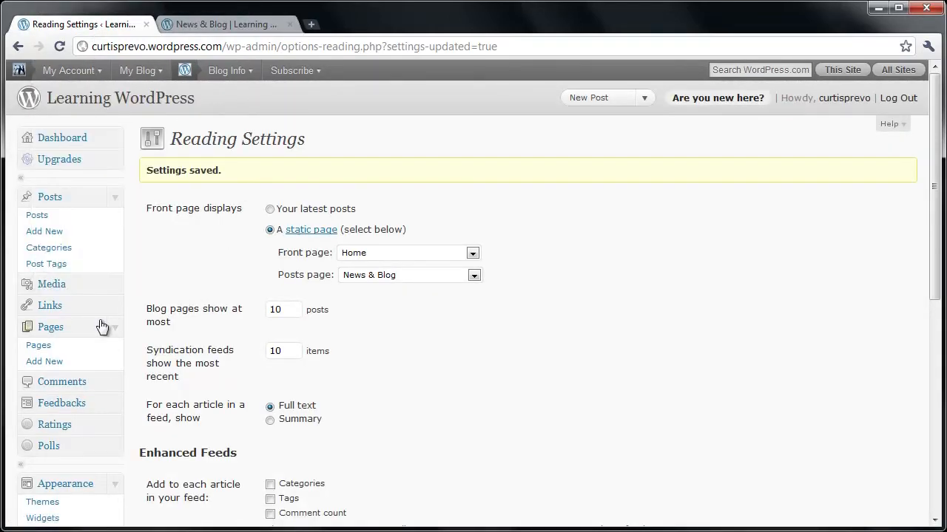
{"action": "left_click", "coordinate": [39, 346]}
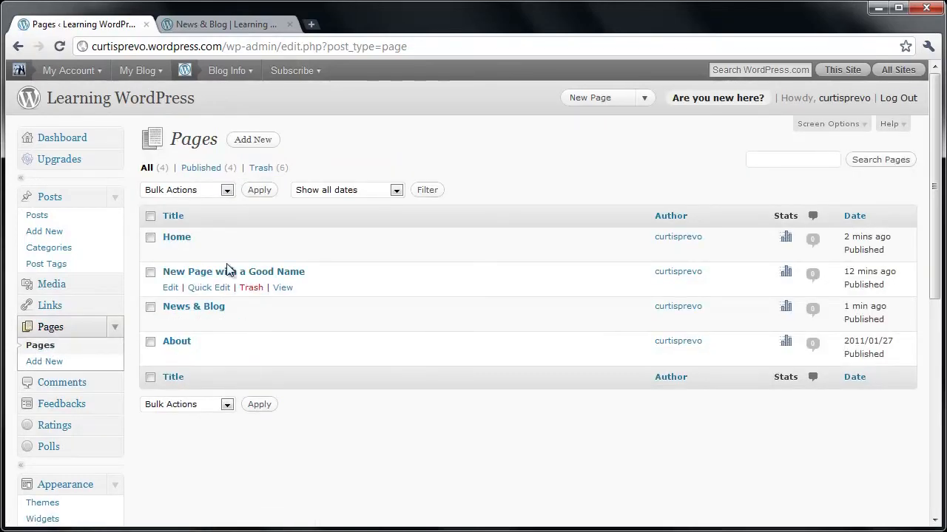
{"action": "left_click", "coordinate": [201, 255]}
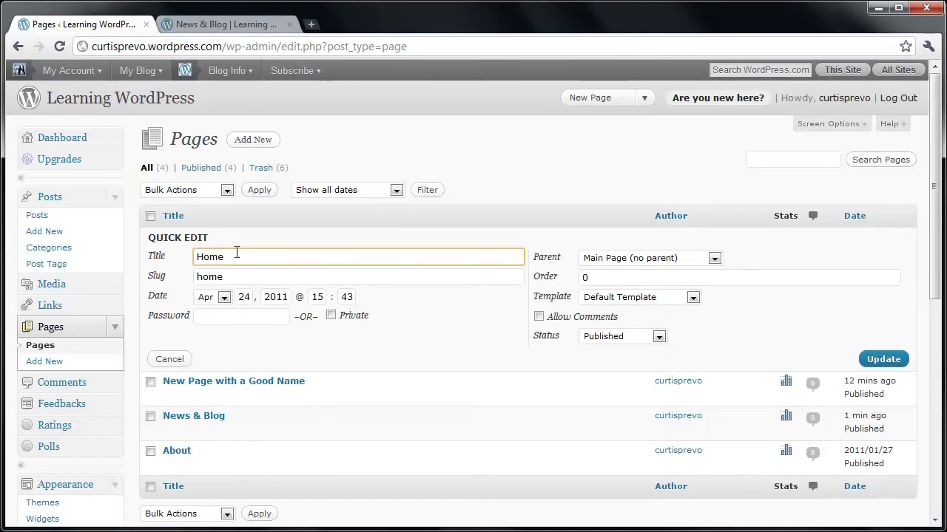
{"action": "left_click", "coordinate": [602, 273]}
{"action": "double_click", "coordinate": [585, 277]}
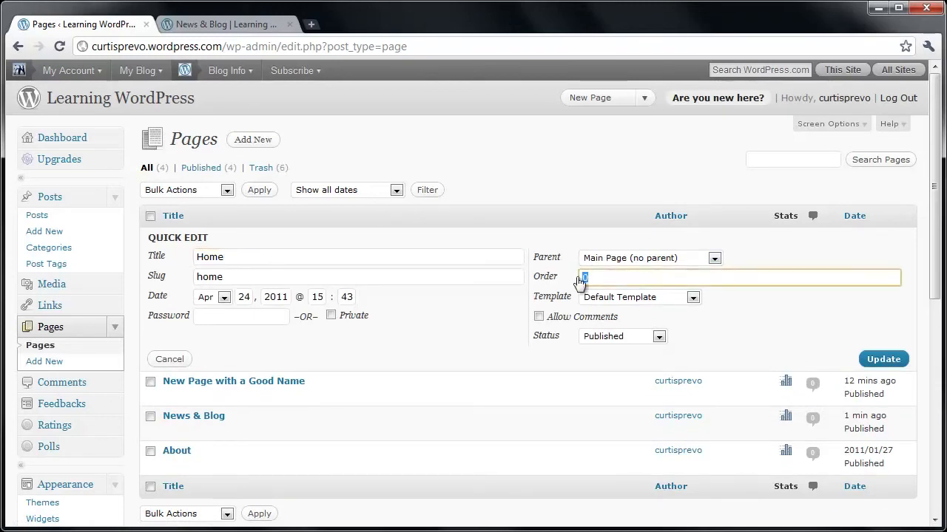
{"action": "left_click", "coordinate": [875, 360]}
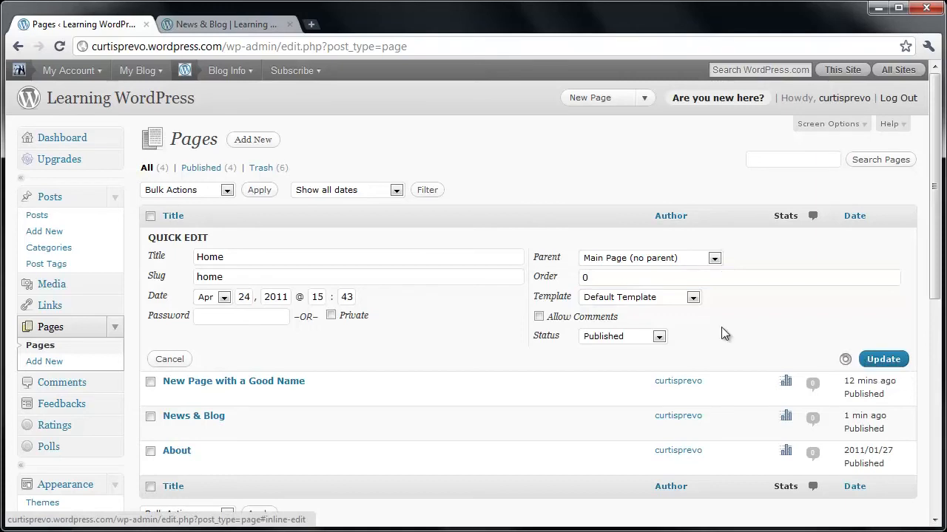
Quick-edit the page New Page with a Good Name, set its order to 3, and update it.
{"action": "left_click", "coordinate": [220, 288]}
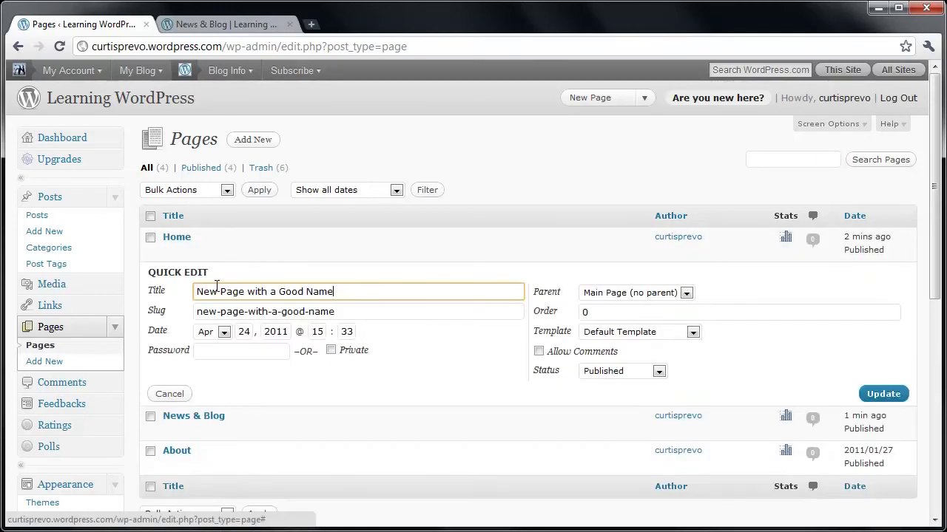
{"action": "left_click", "coordinate": [616, 315]}
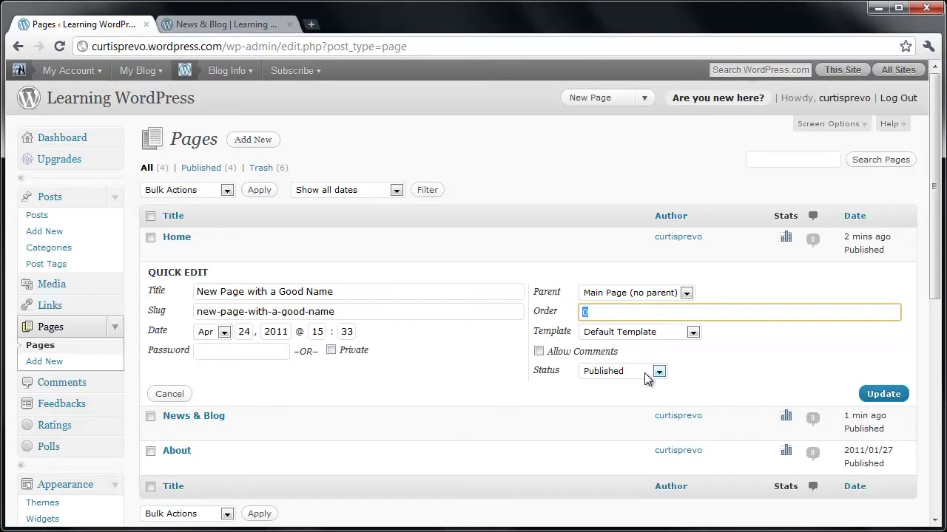
{"action": "type", "text": "3"}
{"action": "left_click", "coordinate": [886, 395]}
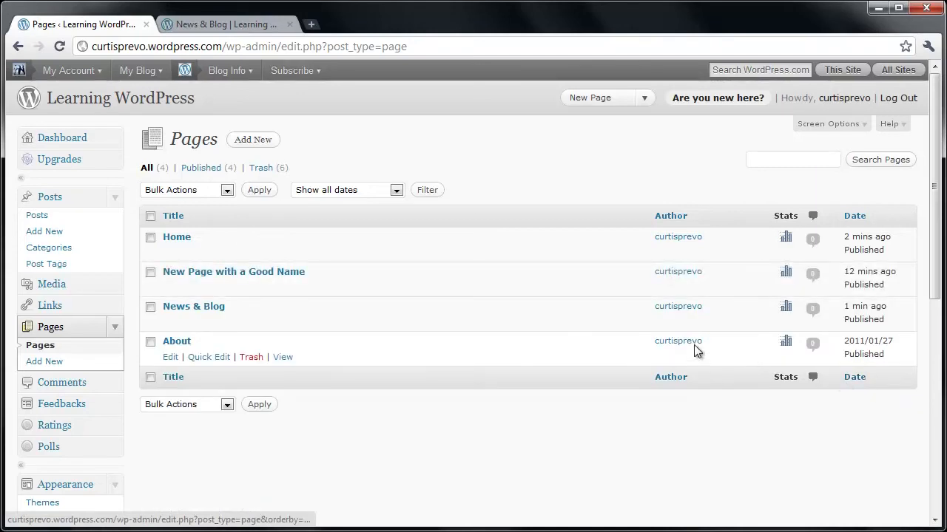
Quick-edit the About page, set its order to 1, and update it.
{"action": "left_click", "coordinate": [189, 358]}
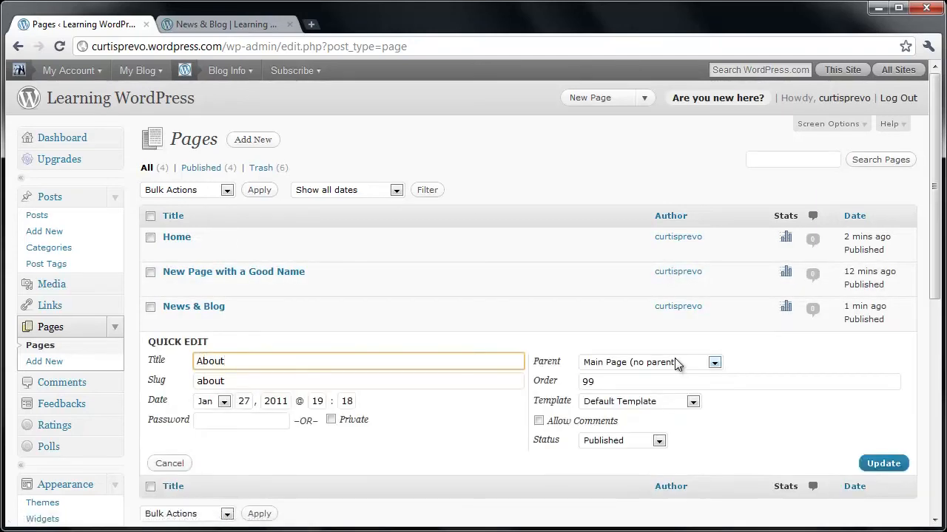
{"action": "double_click", "coordinate": [652, 380]}
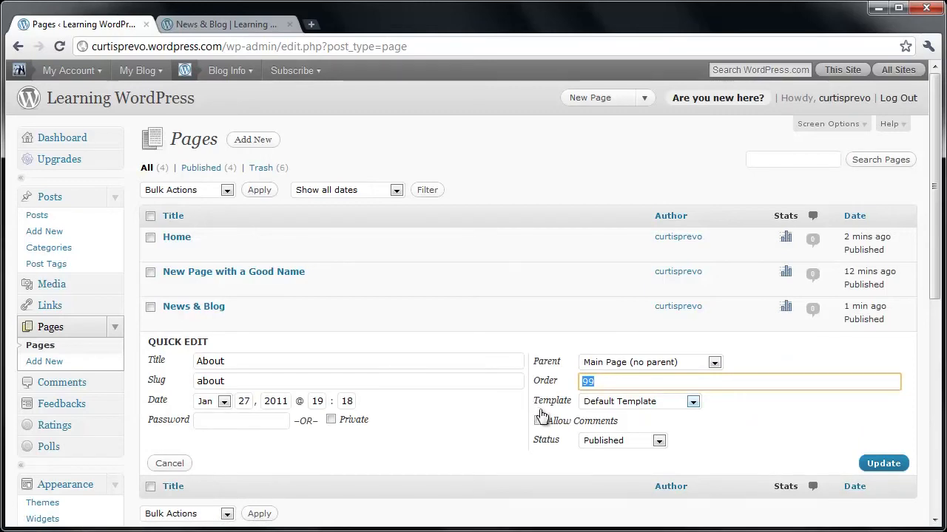
{"action": "type", "text": "1"}
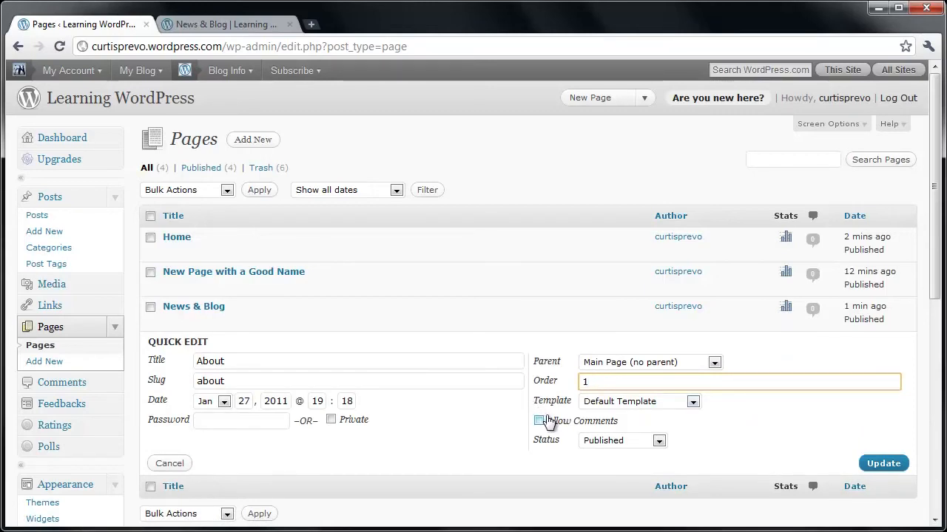
{"action": "left_click", "coordinate": [877, 467]}
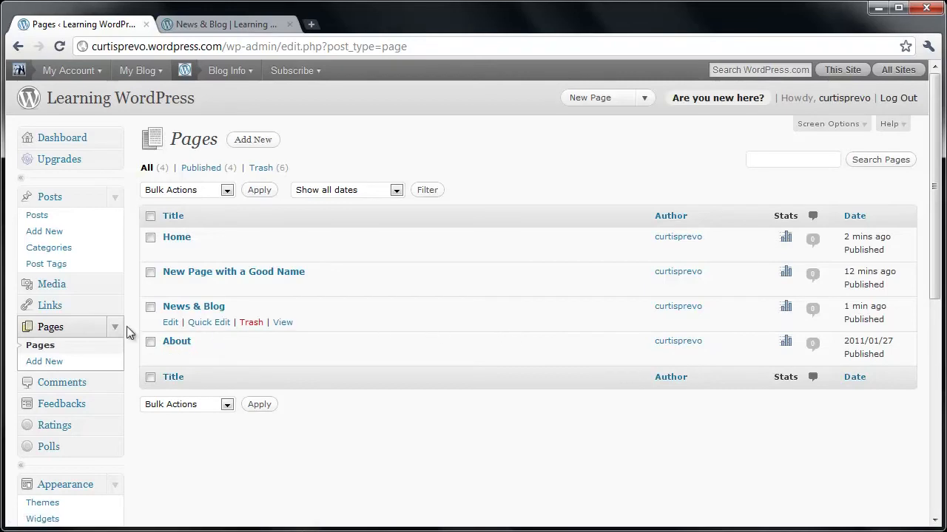
Quick-edit the News & Blog page, set its order to 2, and update it.
{"action": "left_click", "coordinate": [208, 323]}
{"action": "double_click", "coordinate": [595, 348]}
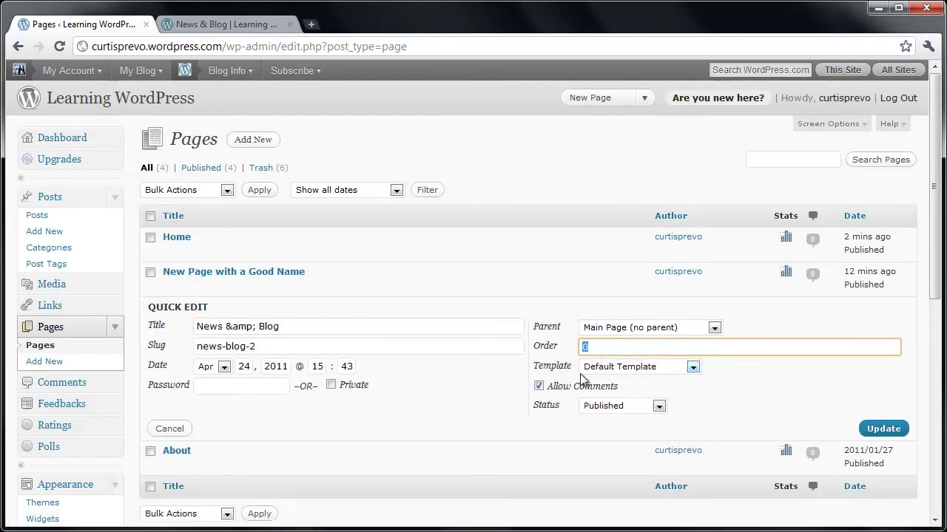
{"action": "type", "text": "2"}
{"action": "left_click", "coordinate": [890, 432]}
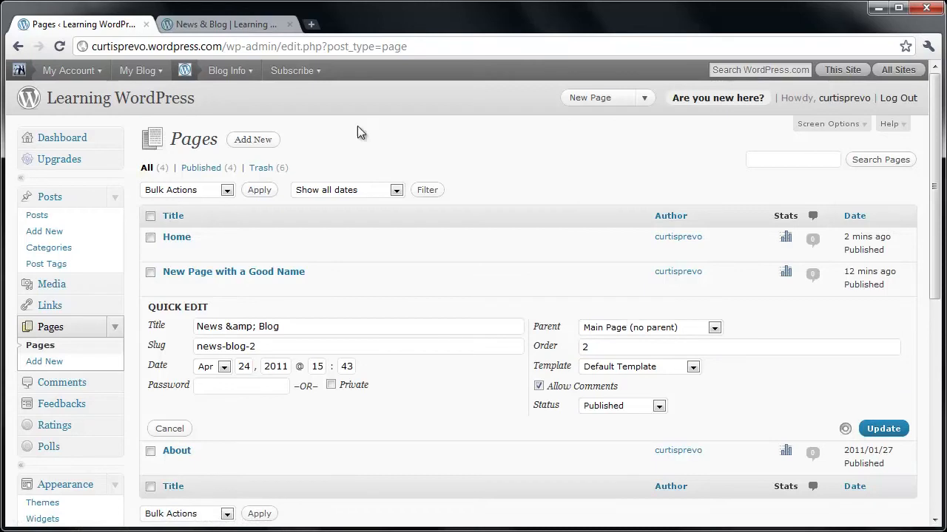
Close the old site tab, reopen the site in a new tab to check the navigation menu order, and close it again.
{"action": "middle_click", "coordinate": [219, 26]}
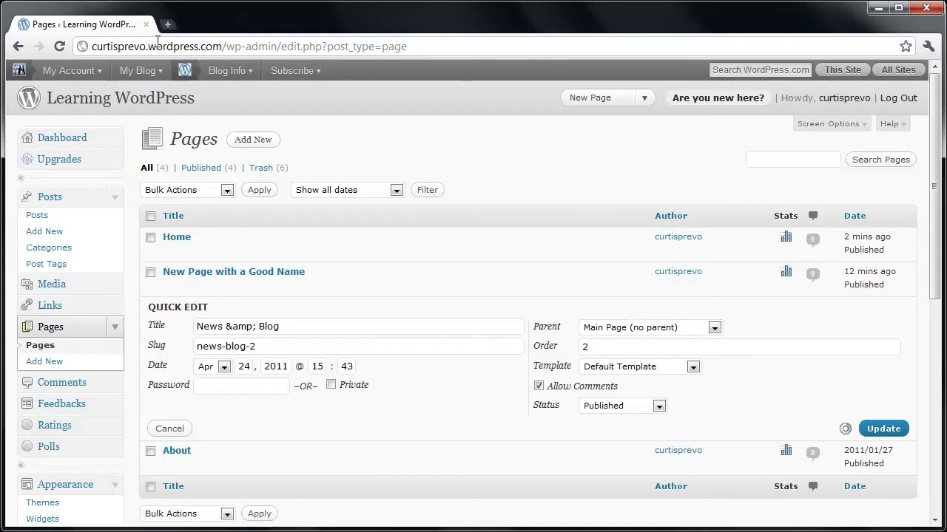
{"action": "middle_click", "coordinate": [100, 100]}
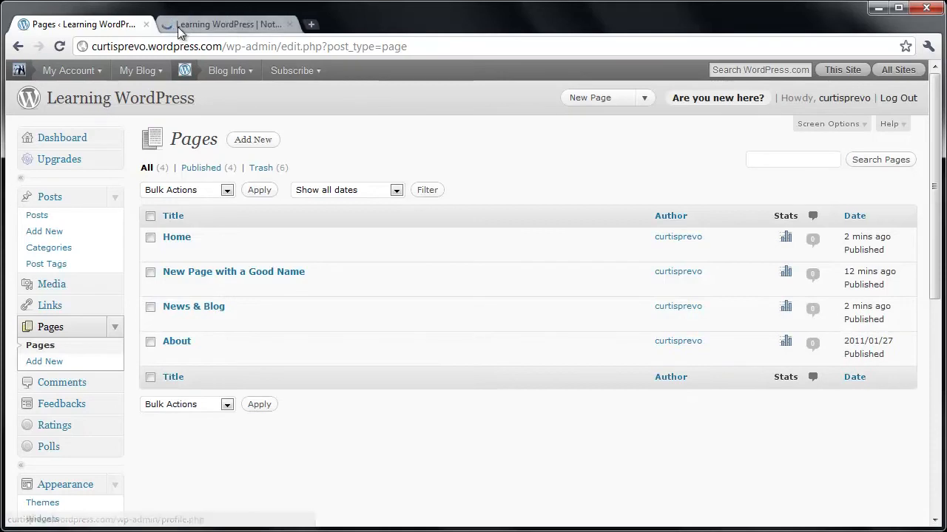
{"action": "left_click", "coordinate": [177, 27]}
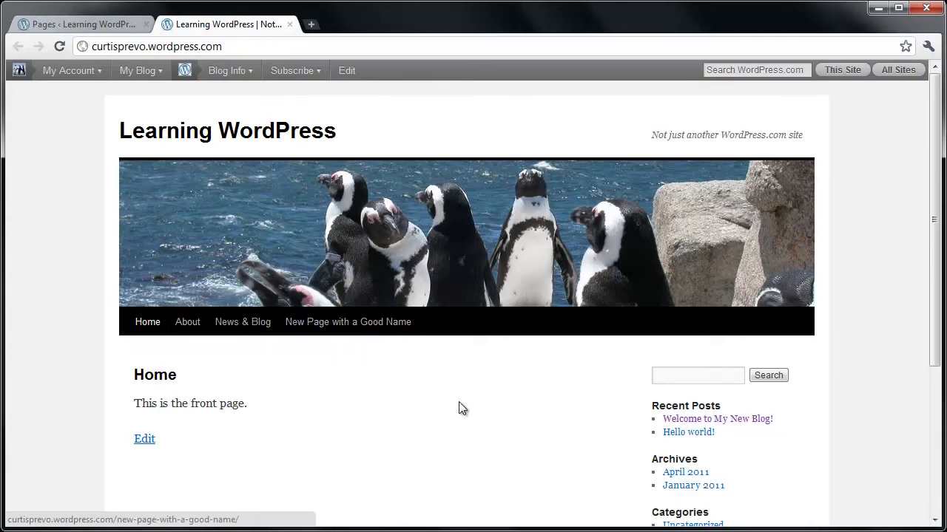
{"action": "scroll", "coordinate": [459, 404], "scroll_direction": "down", "scroll_amount": 1}
{"action": "scroll", "coordinate": [459, 404], "scroll_direction": "up", "scroll_amount": 1}
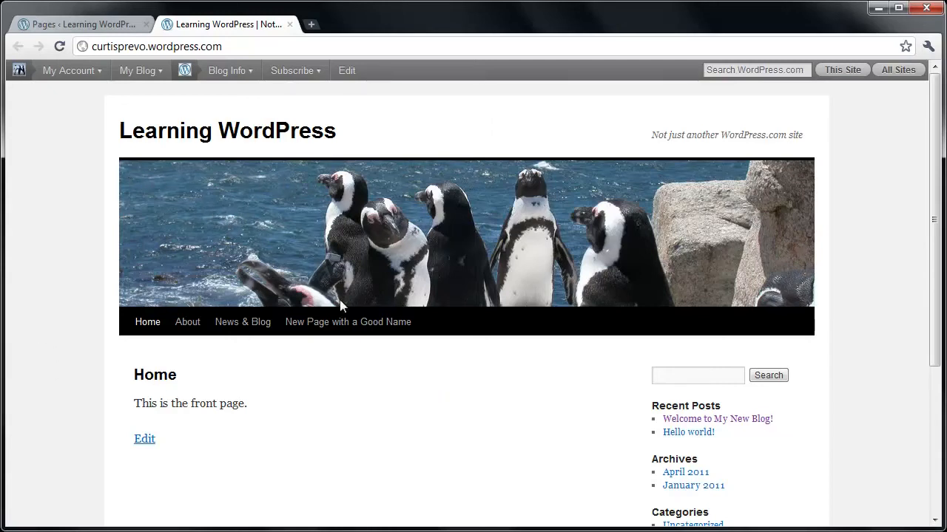
{"action": "middle_click", "coordinate": [186, 28]}
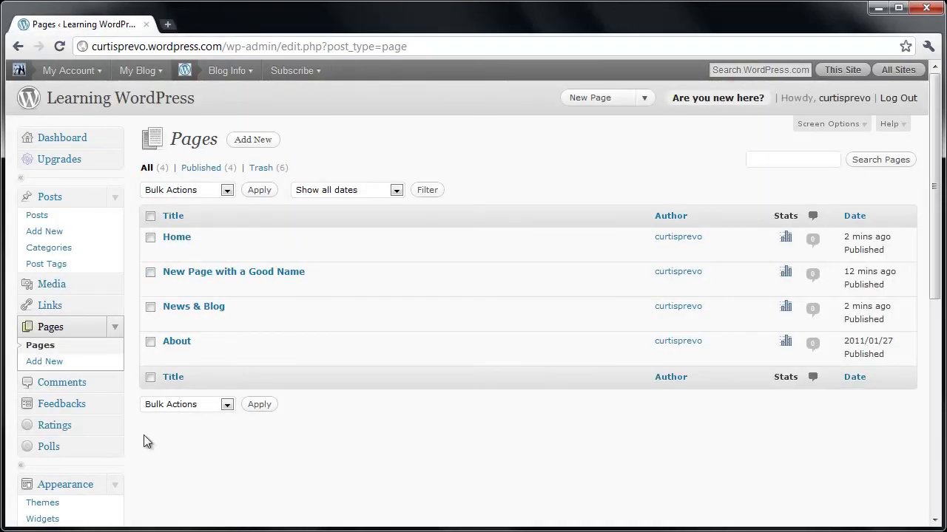
Open the theme management page and look over the available themes and appearance options.
{"action": "scroll", "coordinate": [143, 436], "scroll_direction": "down", "scroll_amount": 2}
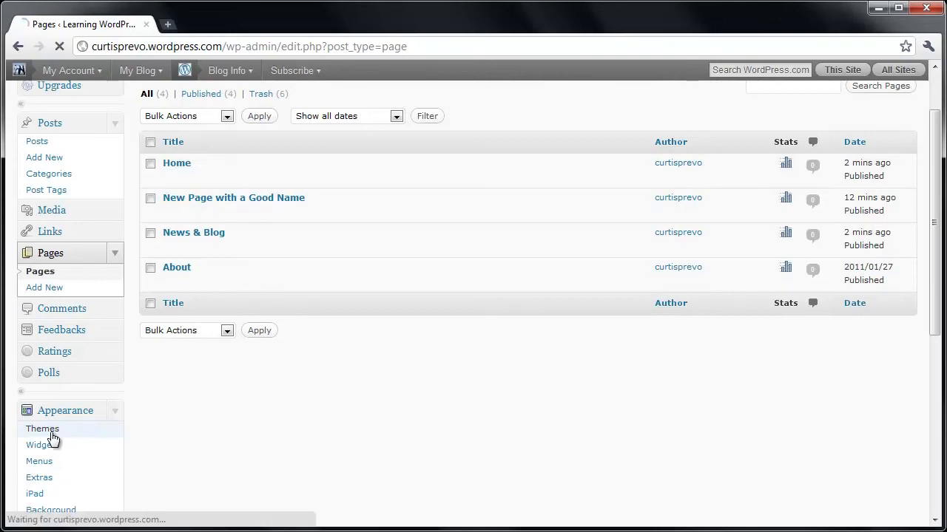
{"action": "left_click", "coordinate": [58, 434]}
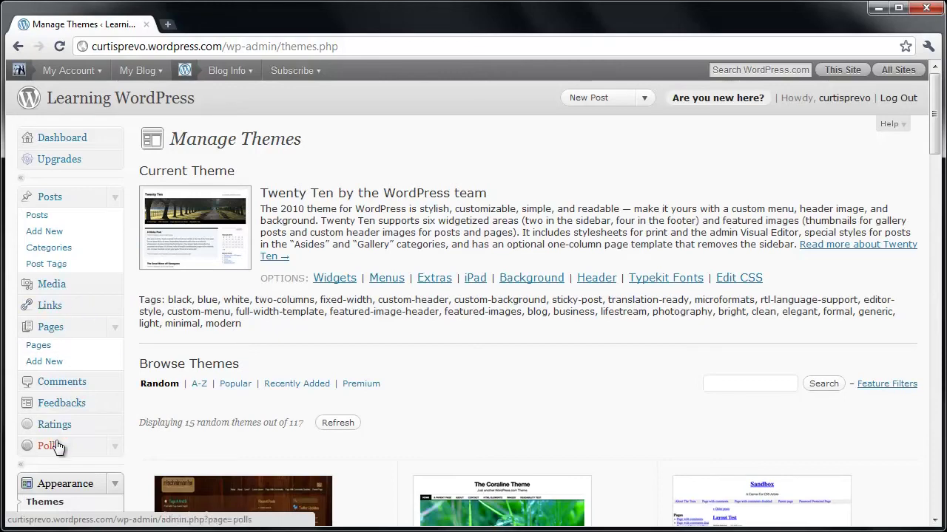
{"action": "scroll", "coordinate": [57, 443], "scroll_direction": "down", "scroll_amount": 2}
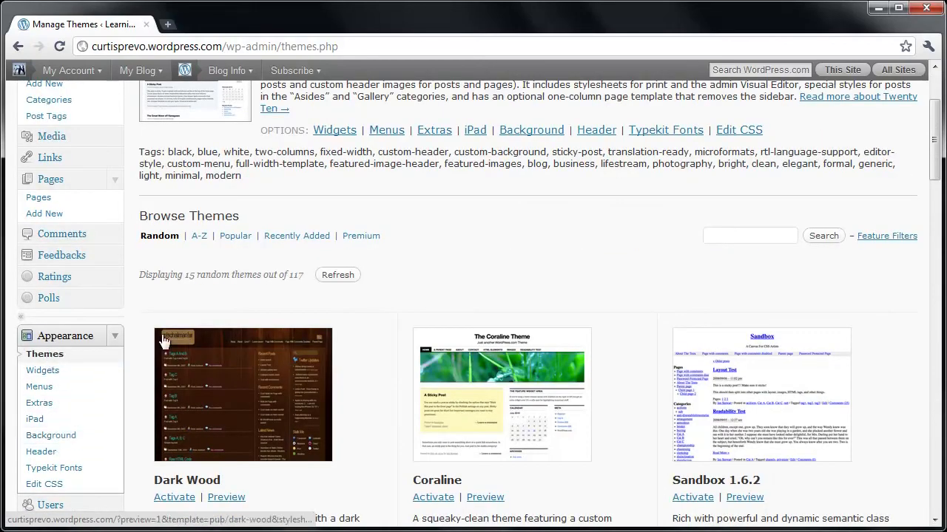
{"action": "left_click", "coordinate": [114, 338]}
{"action": "left_click", "coordinate": [114, 338]}
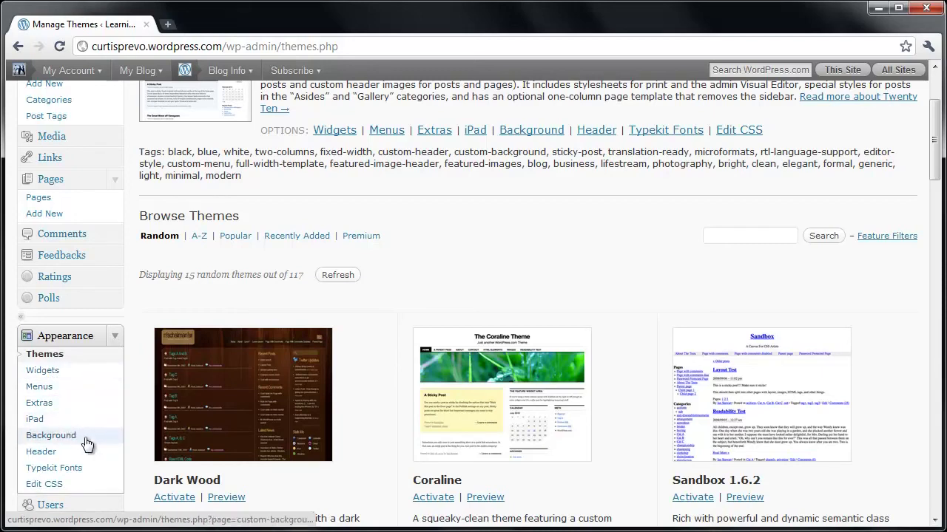
Open the custom header settings, select the tree-lined path default image, and check the exact pixel size for uploaded headers.
{"action": "left_click", "coordinate": [43, 452]}
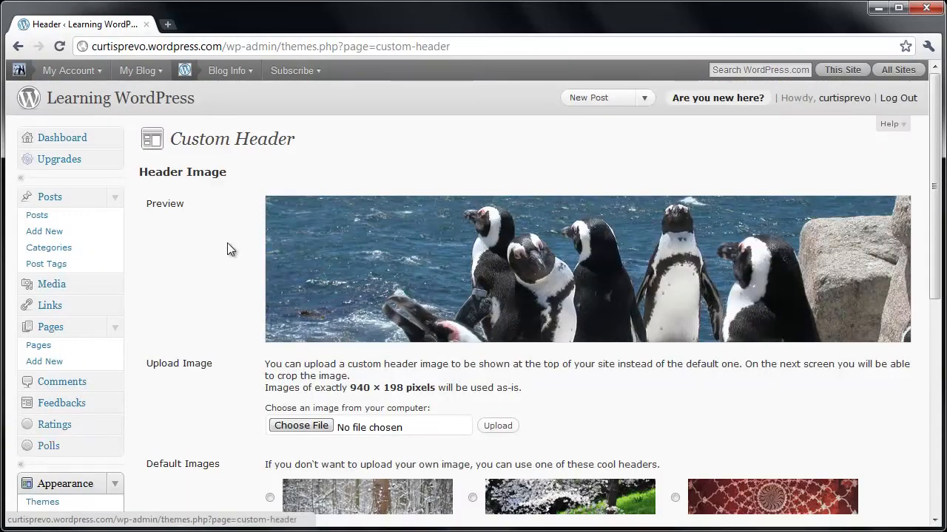
{"action": "scroll", "coordinate": [227, 243], "scroll_direction": "down", "scroll_amount": 2}
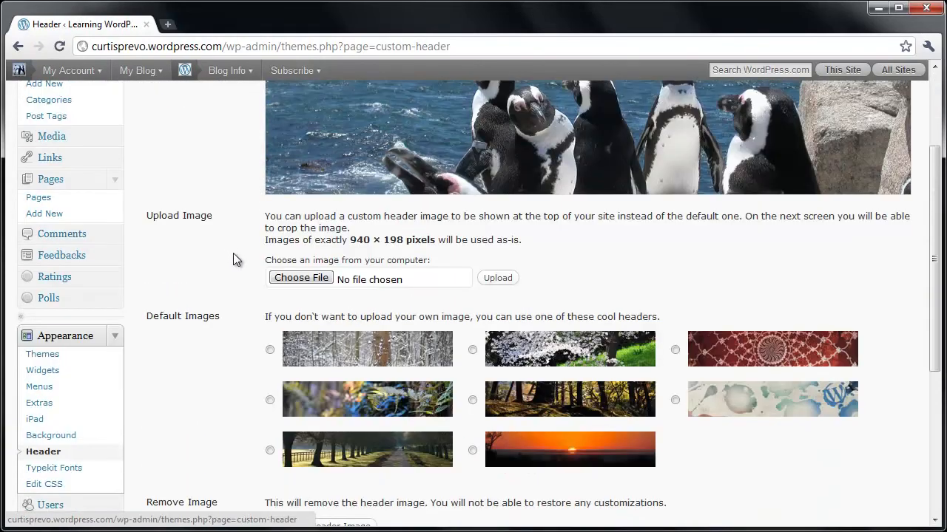
{"action": "left_click", "coordinate": [269, 451]}
{"action": "scroll", "coordinate": [228, 451], "scroll_direction": "down", "scroll_amount": 1}
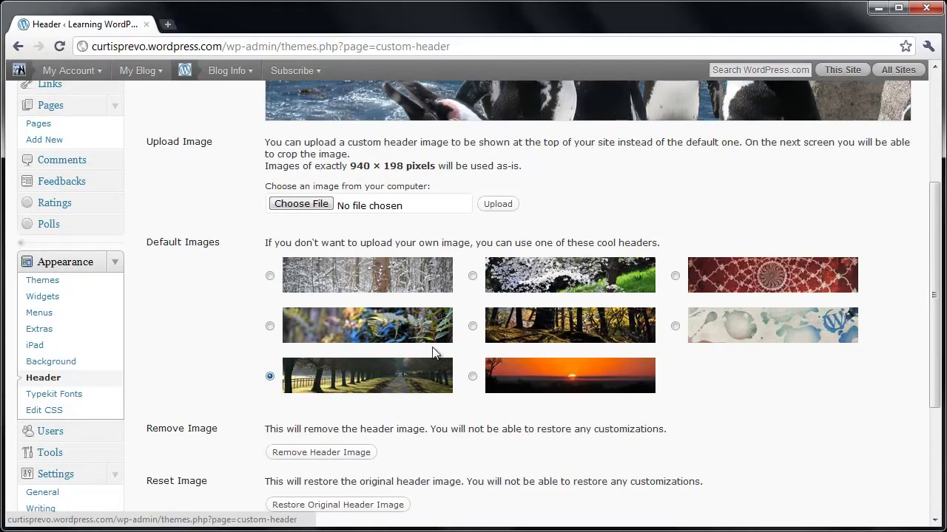
{"action": "scroll", "coordinate": [395, 250], "scroll_direction": "up", "scroll_amount": 2}
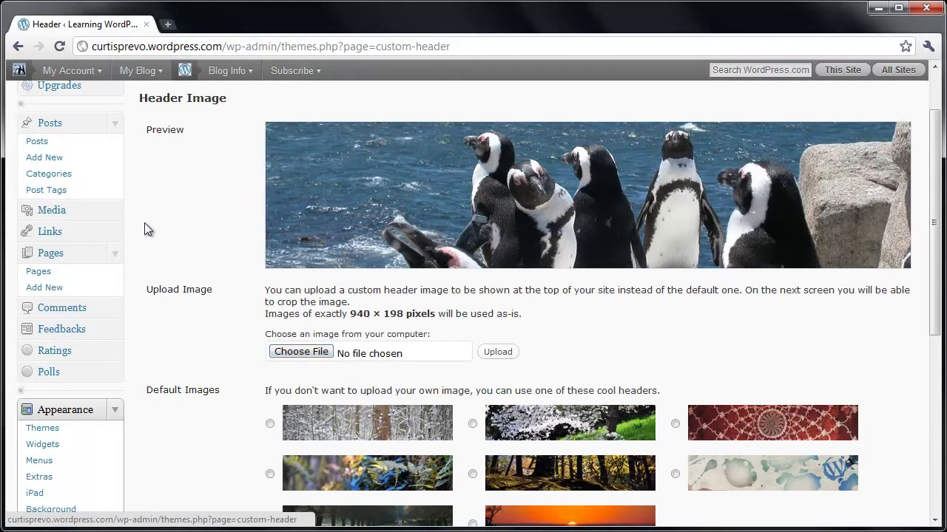
{"action": "left_click_drag", "start_coordinate": [350, 313], "coordinate": [404, 316]}
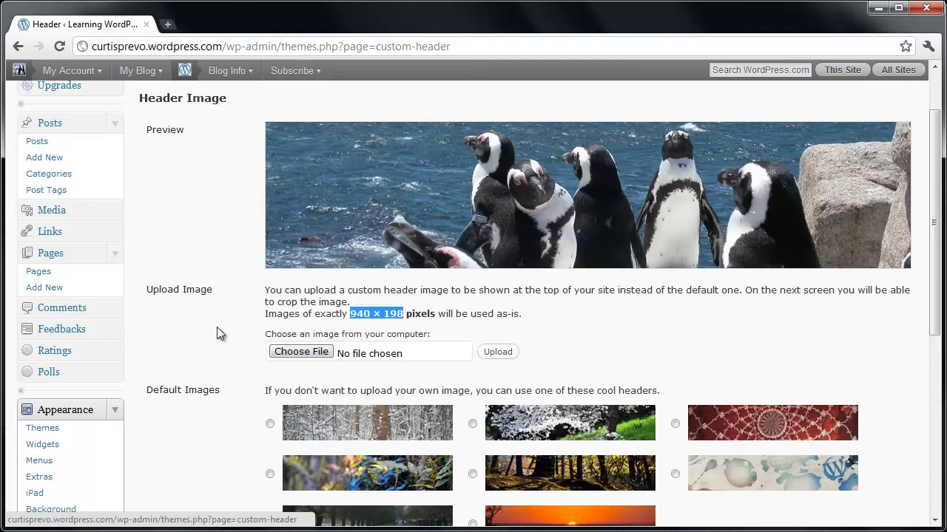
{"action": "scroll", "coordinate": [218, 334], "scroll_direction": "down", "scroll_amount": 4}
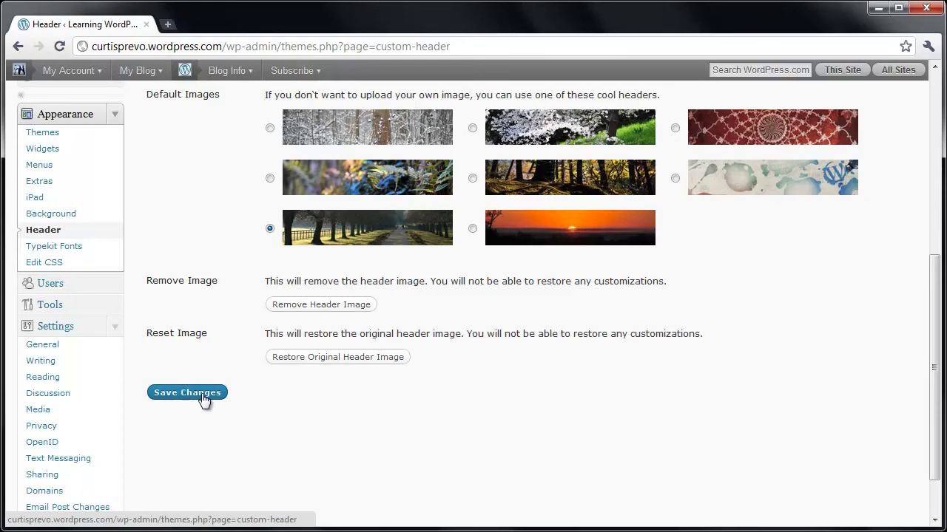
{"action": "scroll", "coordinate": [274, 399], "scroll_direction": "up", "scroll_amount": 1}
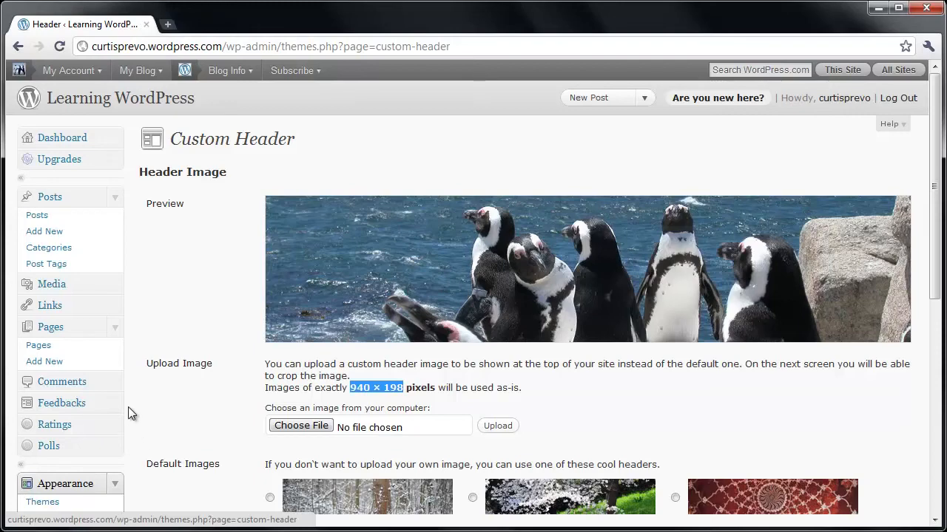
Open the About page for editing and bring up its featured image options.
{"action": "left_click", "coordinate": [49, 347]}
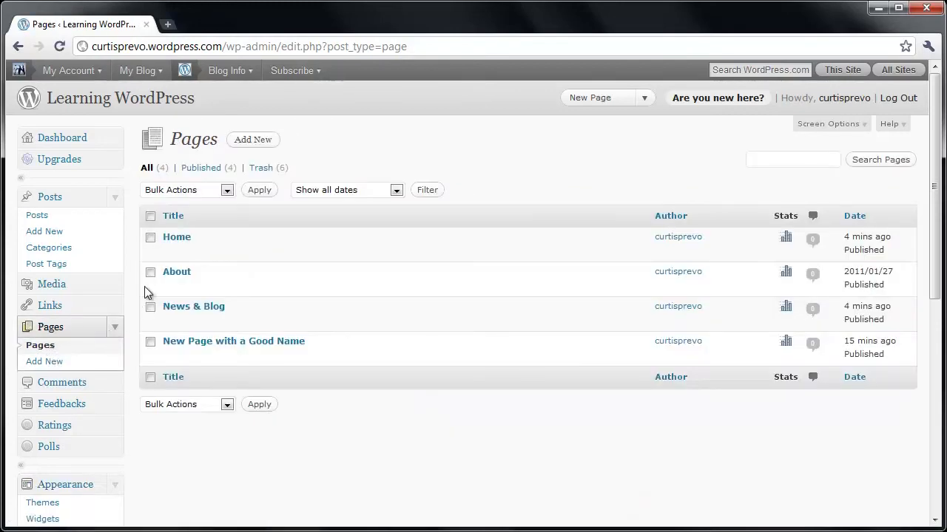
{"action": "left_click", "coordinate": [176, 273]}
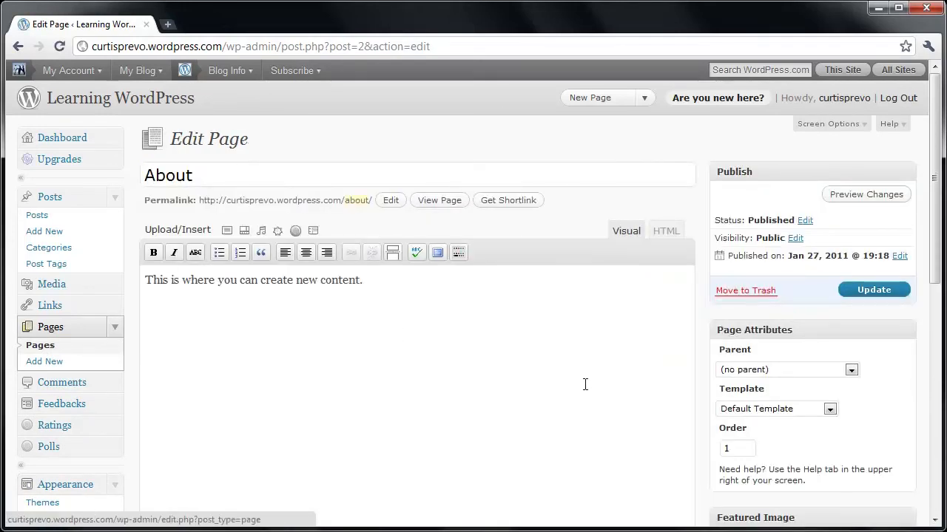
{"action": "scroll", "coordinate": [584, 385], "scroll_direction": "down", "scroll_amount": 1}
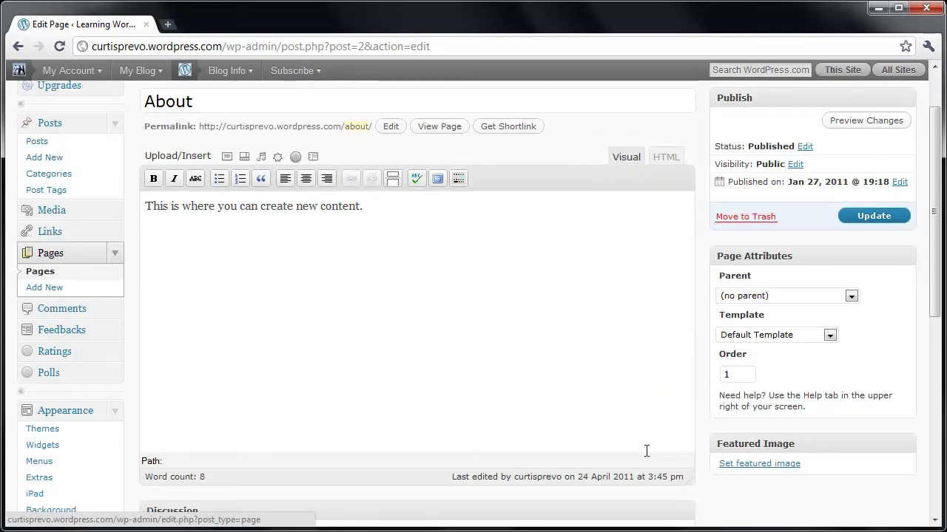
{"action": "scroll", "coordinate": [609, 422], "scroll_direction": "up", "scroll_amount": 1}
{"action": "scroll", "coordinate": [610, 421], "scroll_direction": "down", "scroll_amount": 2}
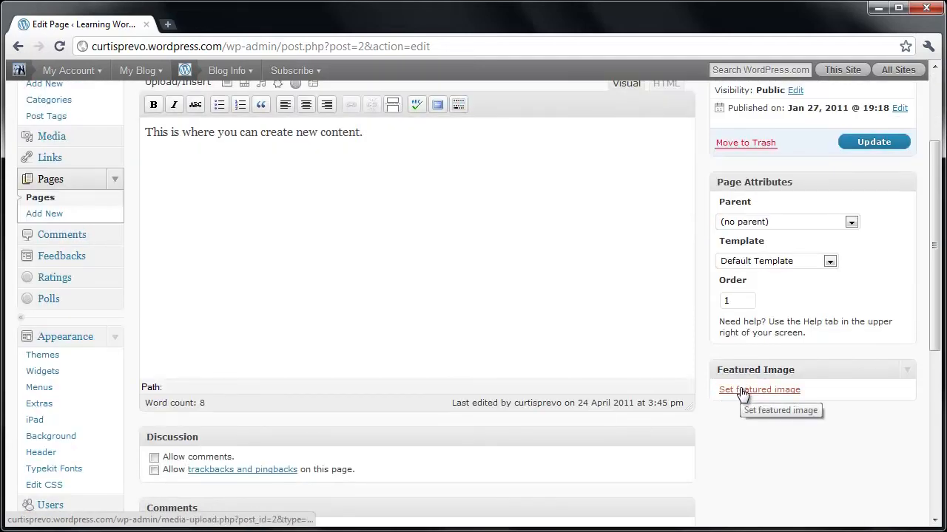
{"action": "left_click", "coordinate": [742, 393]}
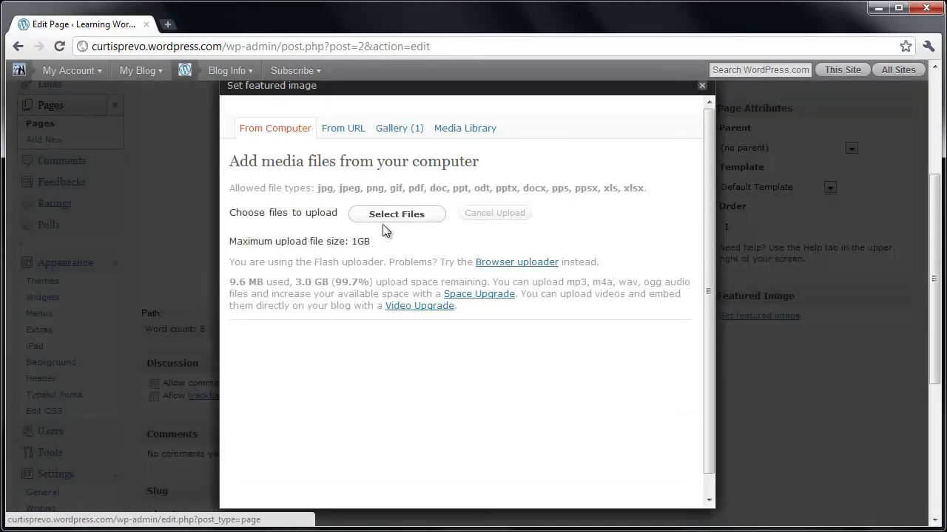
Upload the Tulips picture from the Sample Pictures folder on the computer.
{"action": "left_click", "coordinate": [392, 214]}
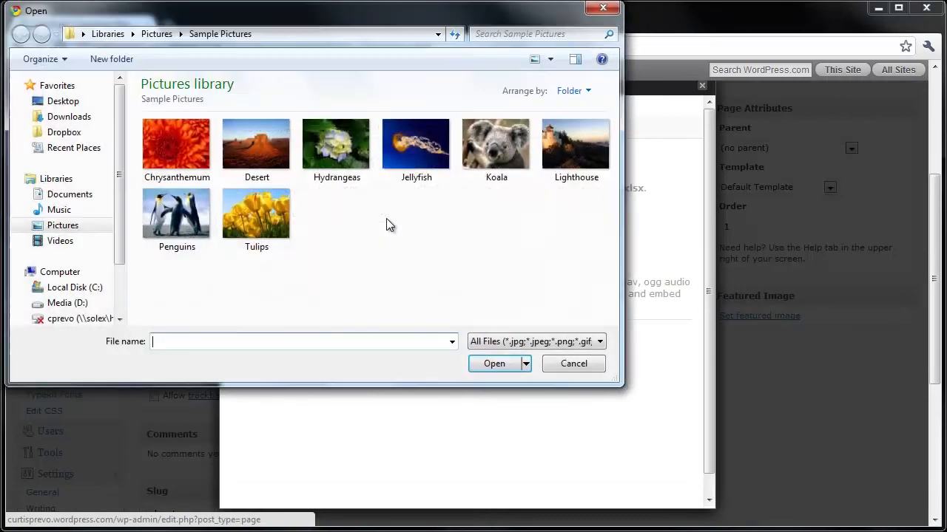
{"action": "left_click", "coordinate": [274, 228]}
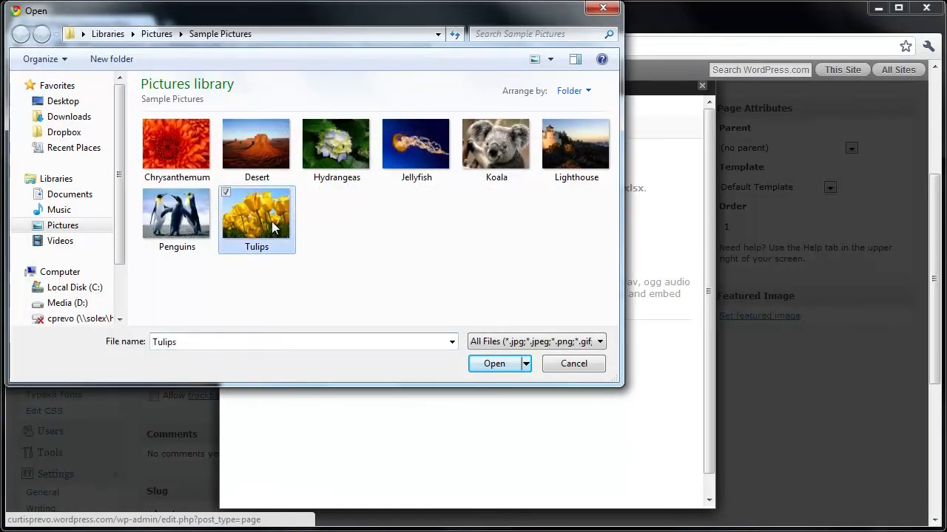
{"action": "left_click", "coordinate": [494, 363]}
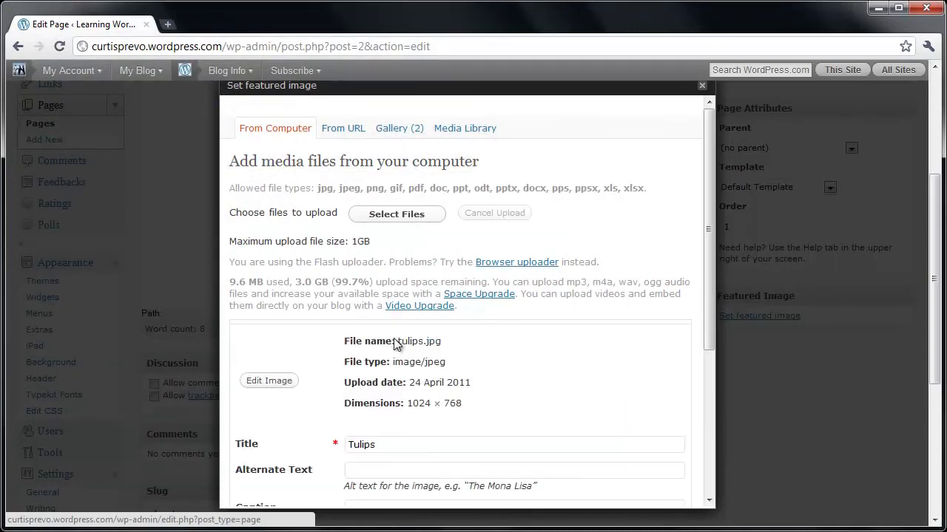
Use the uploaded Tulips picture as the About page's featured image, save the image changes, and update the page.
{"action": "scroll", "coordinate": [394, 342], "scroll_direction": "down", "scroll_amount": 3}
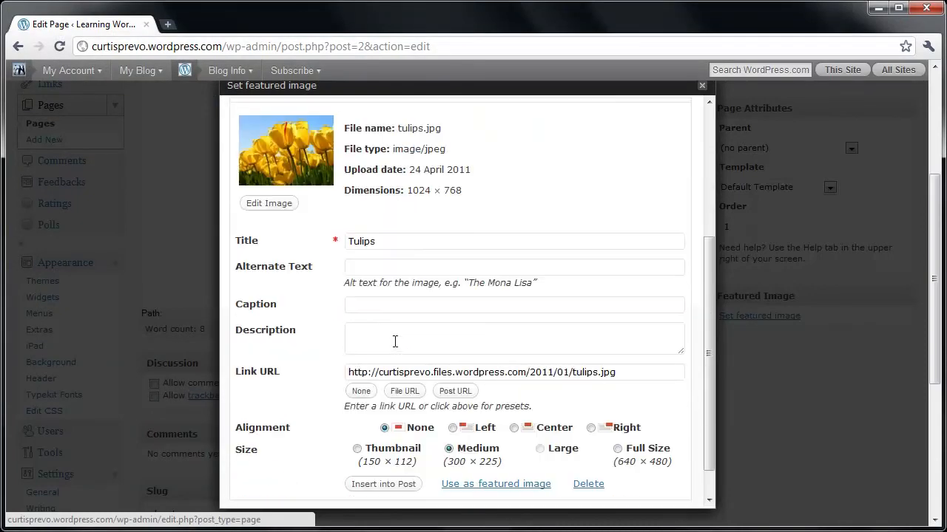
{"action": "scroll", "coordinate": [394, 342], "scroll_direction": "down", "scroll_amount": 1}
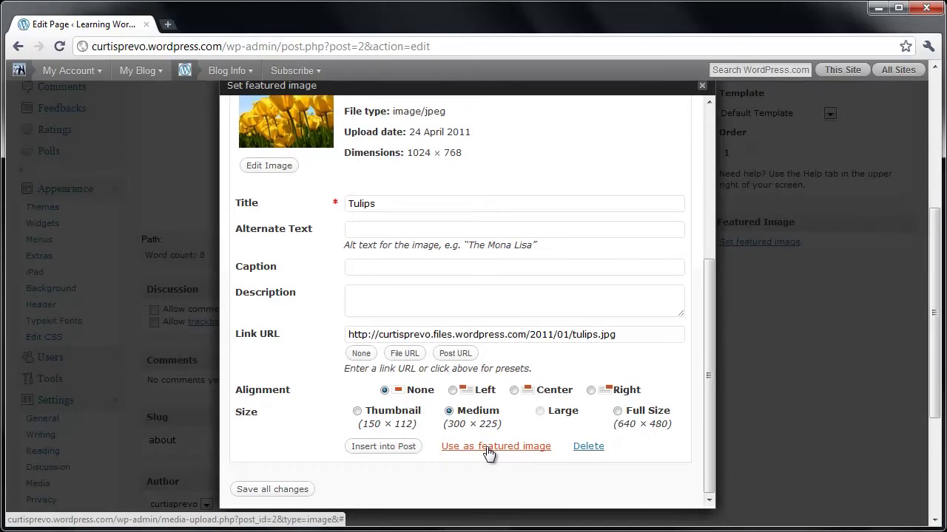
{"action": "left_click", "coordinate": [487, 448]}
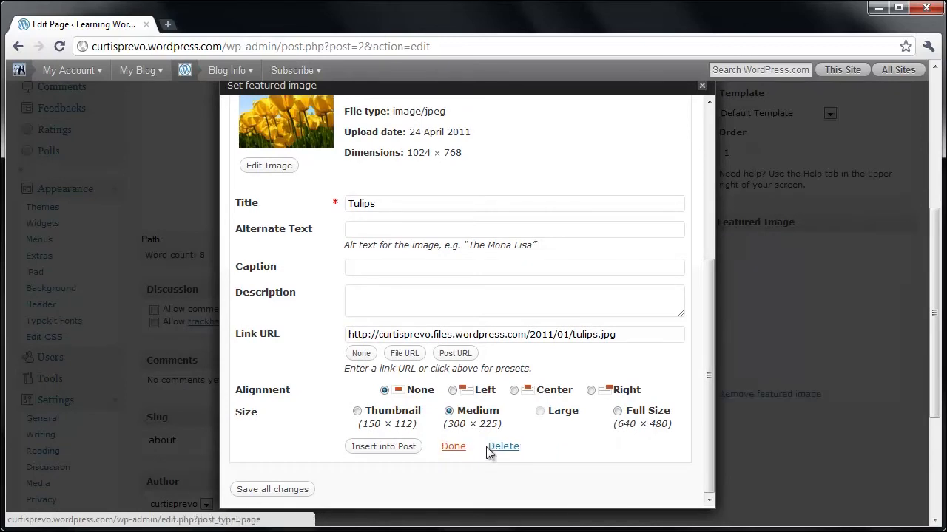
{"action": "left_click", "coordinate": [278, 490]}
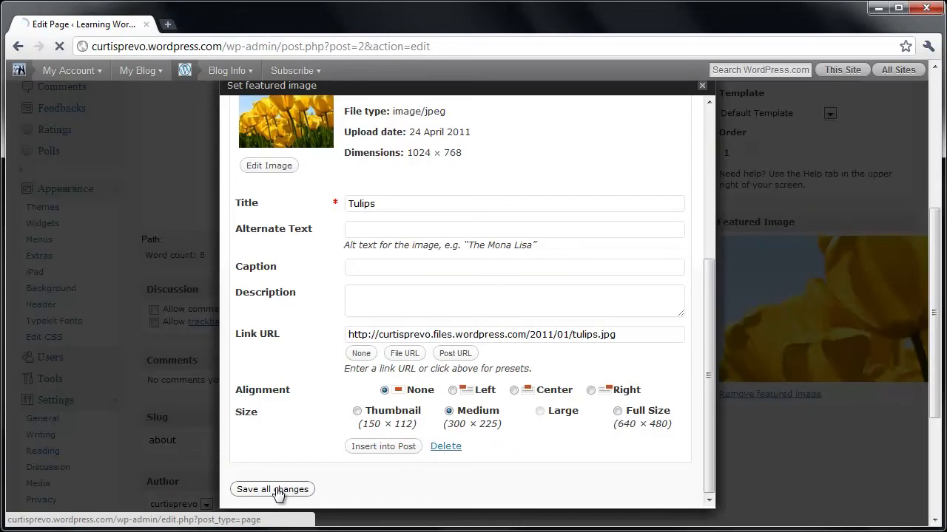
{"action": "left_click", "coordinate": [701, 86]}
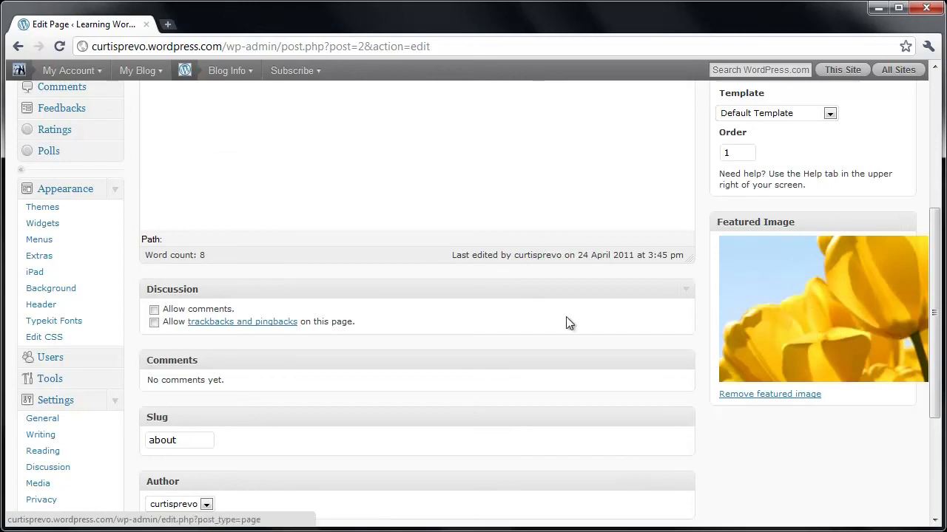
{"action": "scroll", "coordinate": [477, 386], "scroll_direction": "up", "scroll_amount": 4}
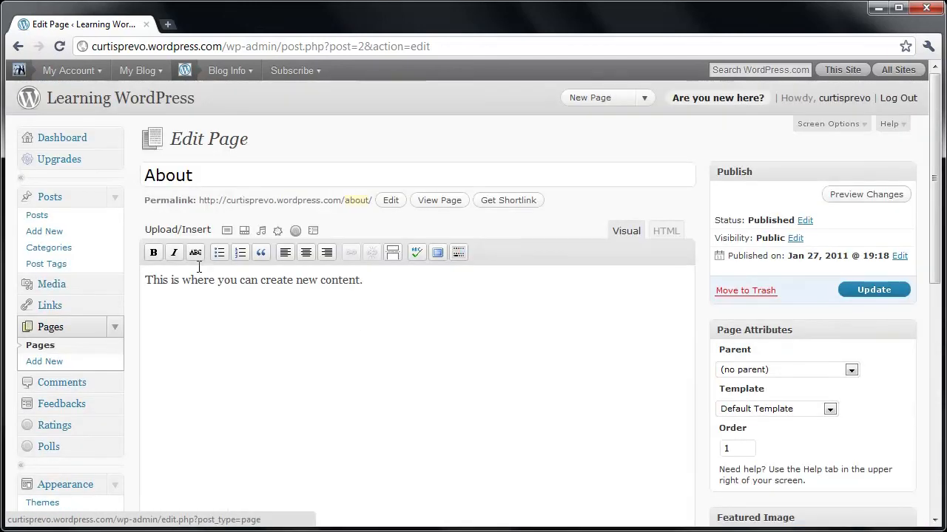
{"action": "left_click", "coordinate": [871, 290]}
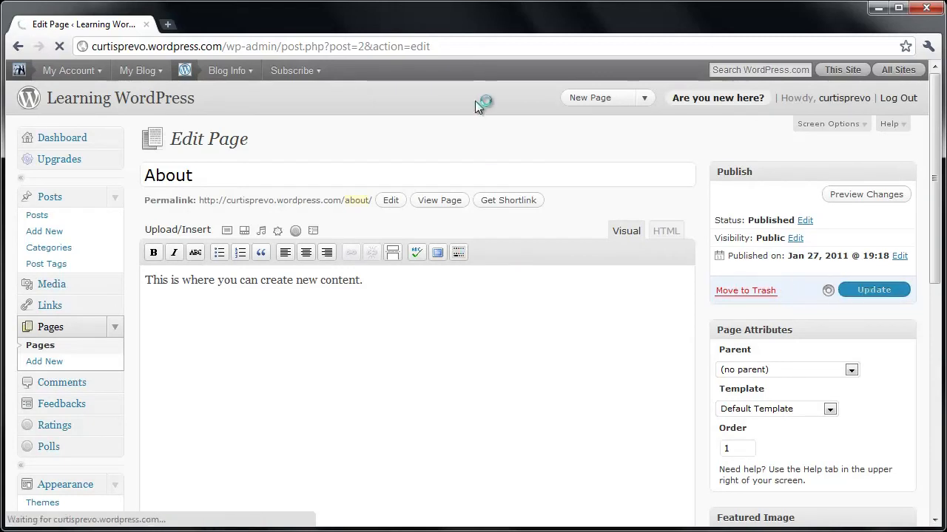
View the live About page in a new tab and compare its header image with those of the other pages.
{"action": "left_click", "coordinate": [448, 245]}
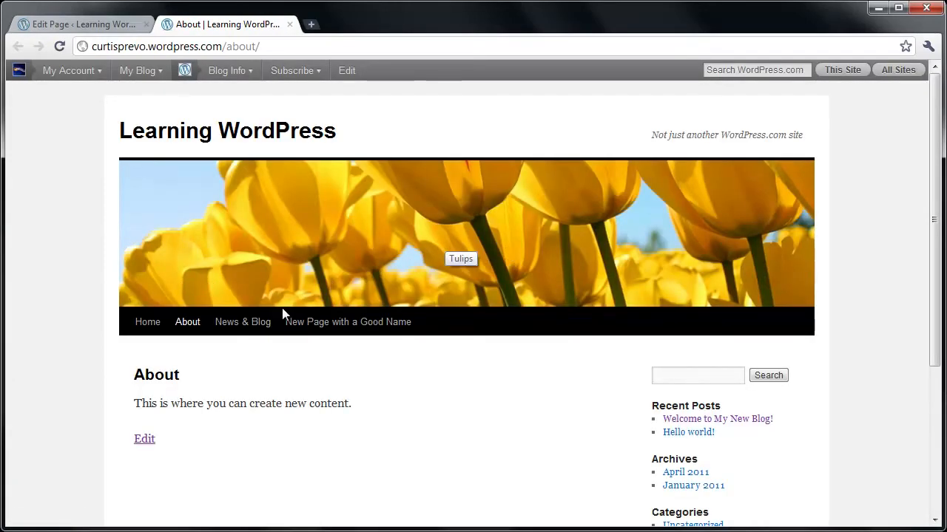
{"action": "left_click", "coordinate": [251, 323]}
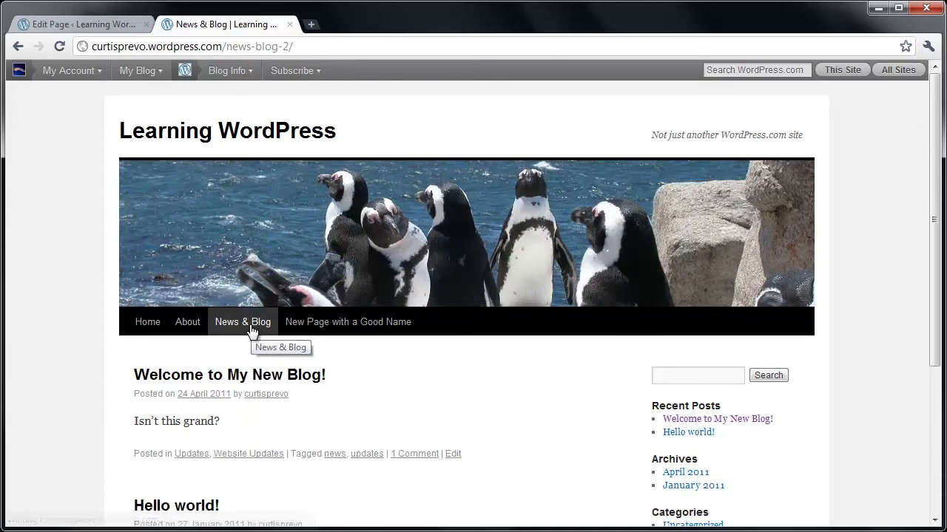
{"action": "left_click", "coordinate": [152, 325]}
{"action": "left_click", "coordinate": [349, 324]}
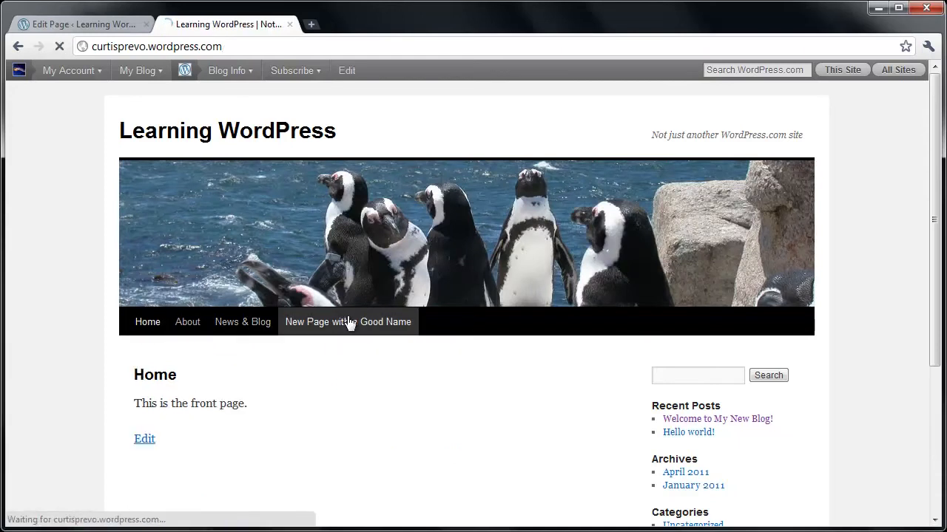
{"action": "left_click", "coordinate": [197, 324]}
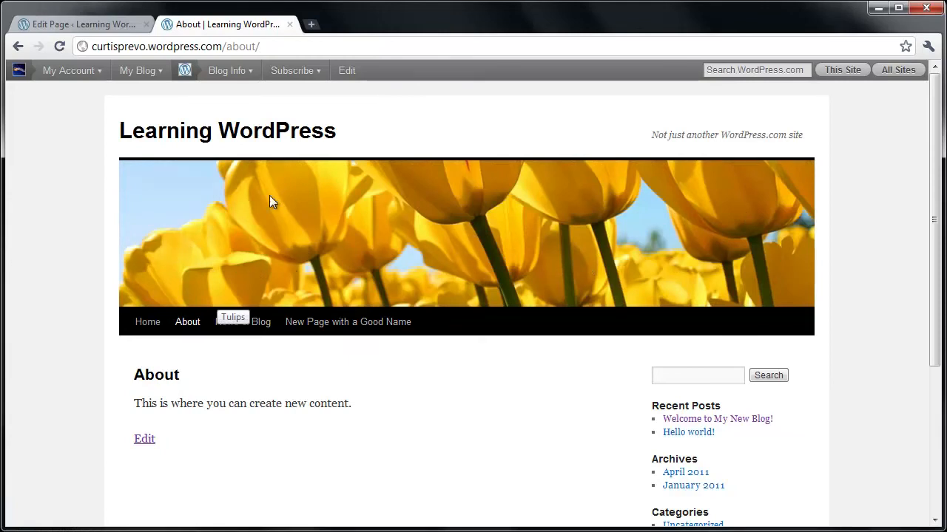
Return to the site administration, open the theme management page, and look through the available themes down to Fusion.
{"action": "left_click", "coordinate": [74, 25]}
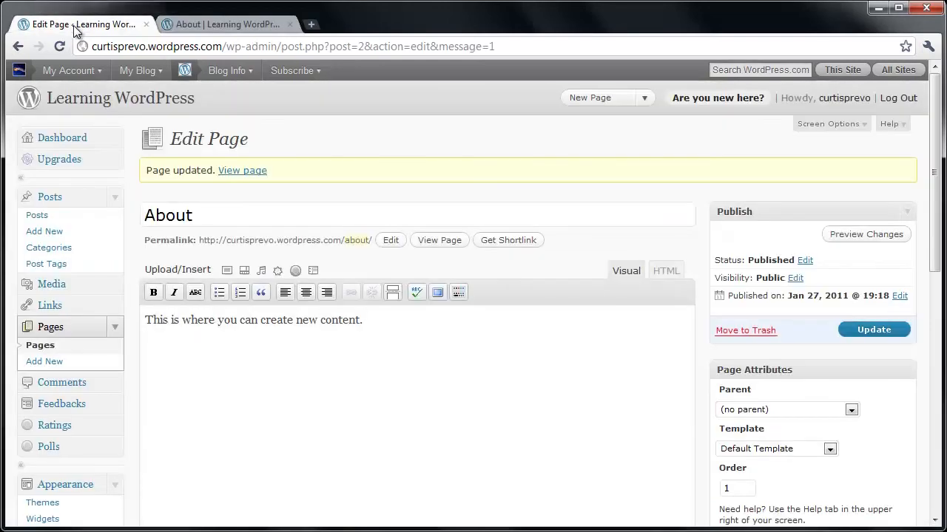
{"action": "scroll", "coordinate": [205, 364], "scroll_direction": "down", "scroll_amount": 2}
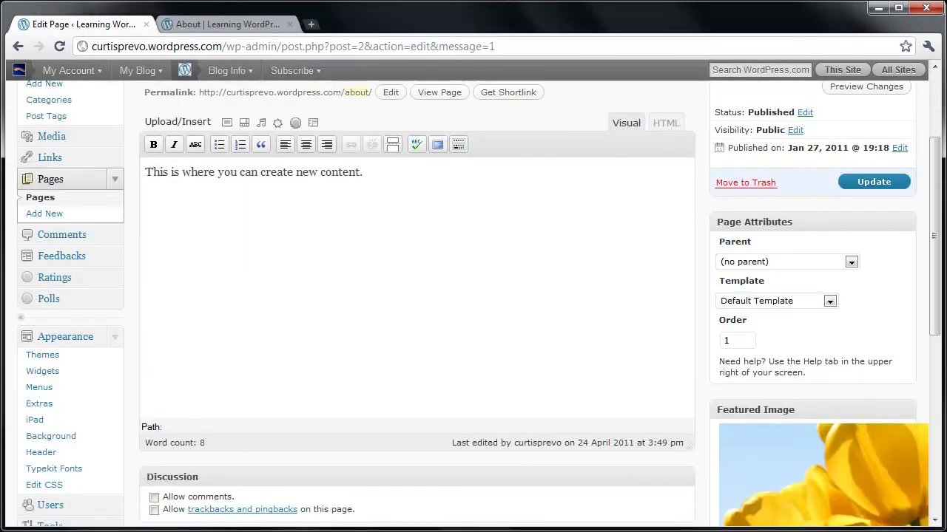
{"action": "left_click", "coordinate": [37, 356]}
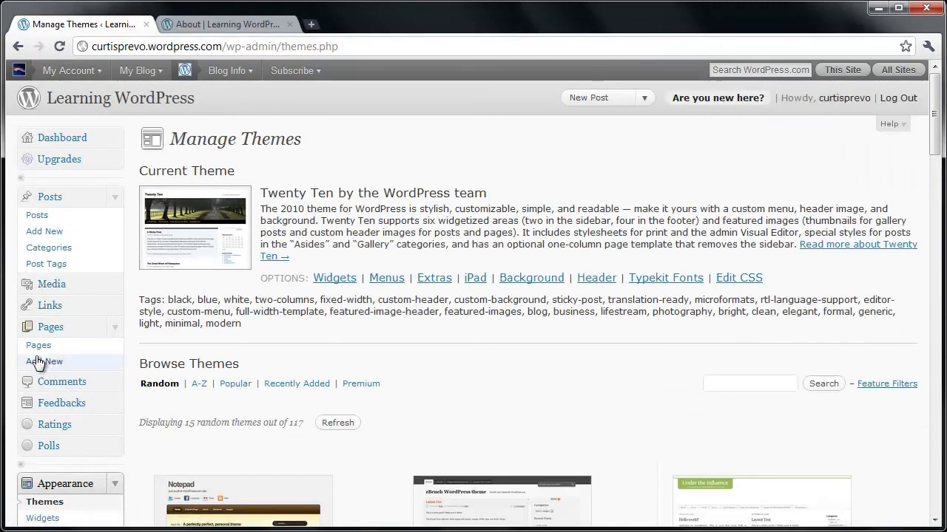
{"action": "scroll", "coordinate": [373, 361], "scroll_direction": "down", "scroll_amount": 4}
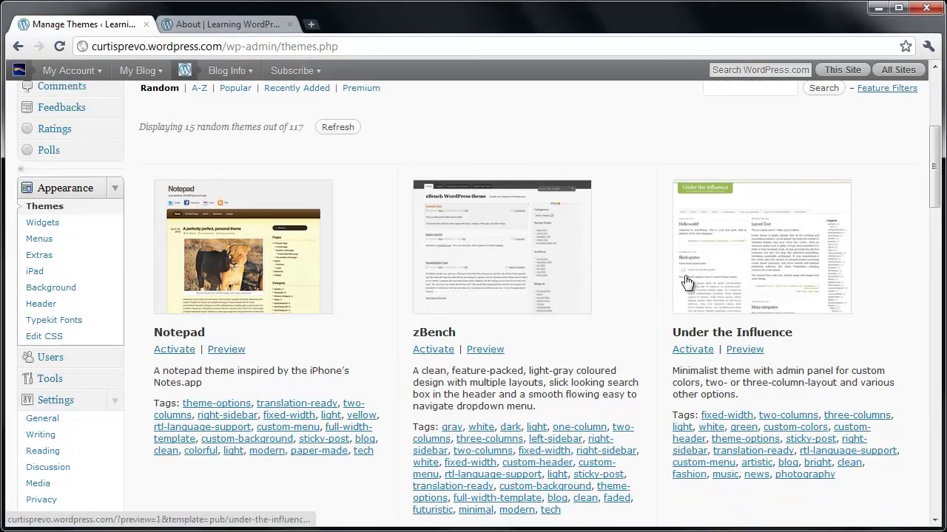
{"action": "scroll", "coordinate": [279, 274], "scroll_direction": "up", "scroll_amount": 2}
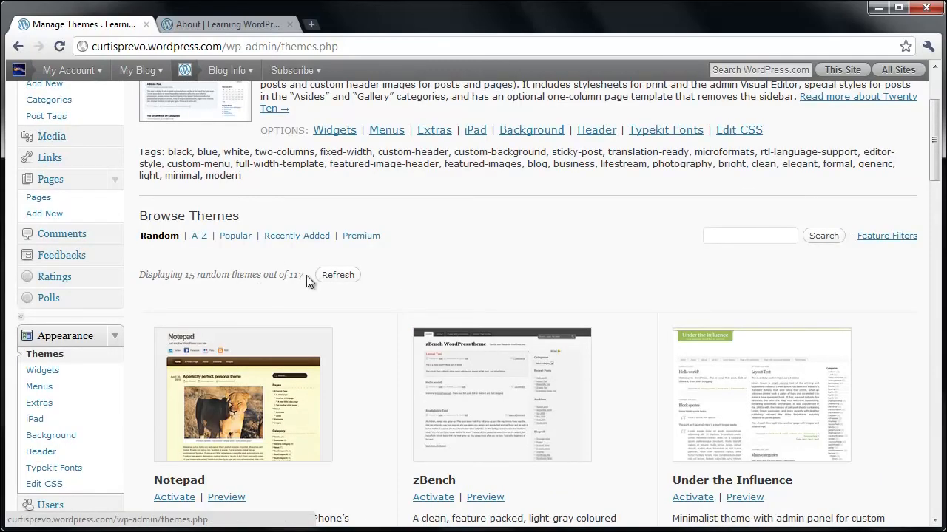
{"action": "scroll", "coordinate": [372, 302], "scroll_direction": "down", "scroll_amount": 3}
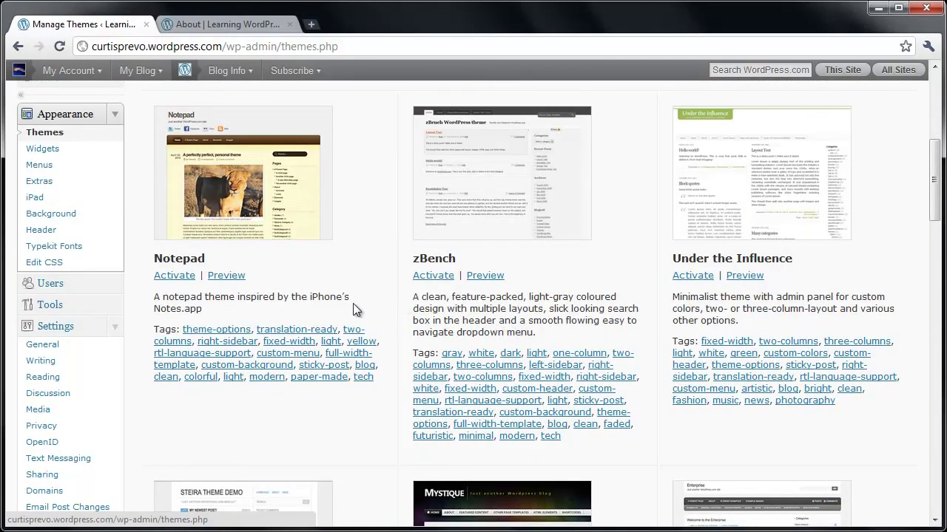
{"action": "scroll", "coordinate": [353, 303], "scroll_direction": "down", "scroll_amount": 3}
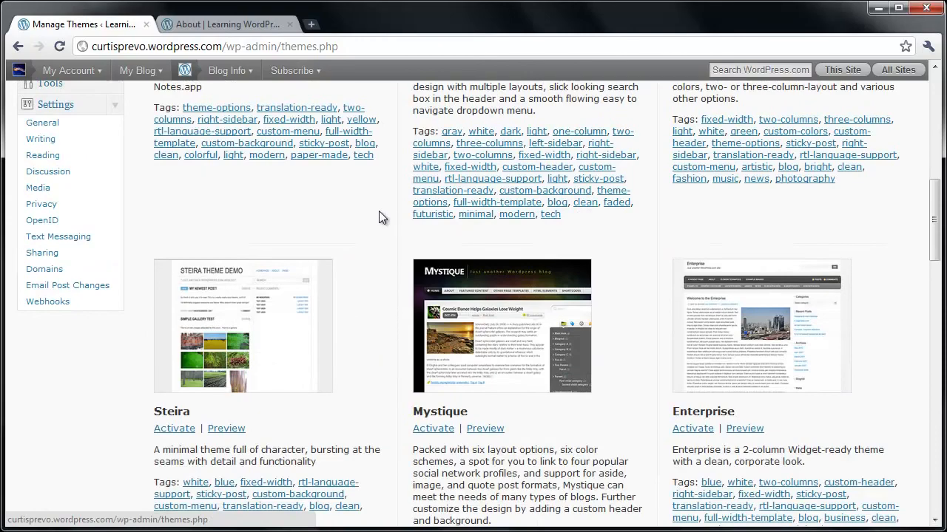
{"action": "scroll", "coordinate": [812, 431], "scroll_direction": "down", "scroll_amount": 4}
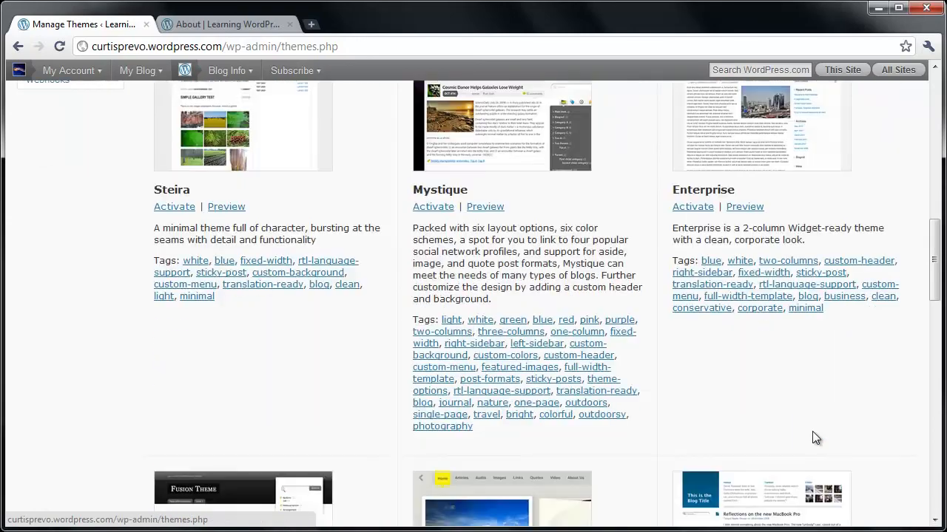
{"action": "scroll", "coordinate": [812, 431], "scroll_direction": "down", "scroll_amount": 3}
{"action": "scroll", "coordinate": [816, 437], "scroll_direction": "down", "scroll_amount": 1}
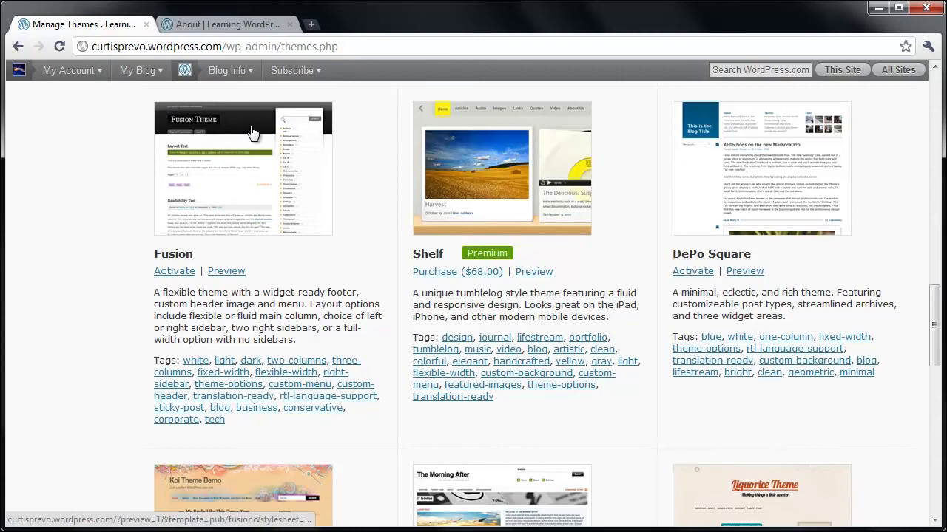
Preview the Fusion theme on the About, New Page with a Good Name and Home pages, and close the preview without activating it.
{"action": "left_click", "coordinate": [226, 272]}
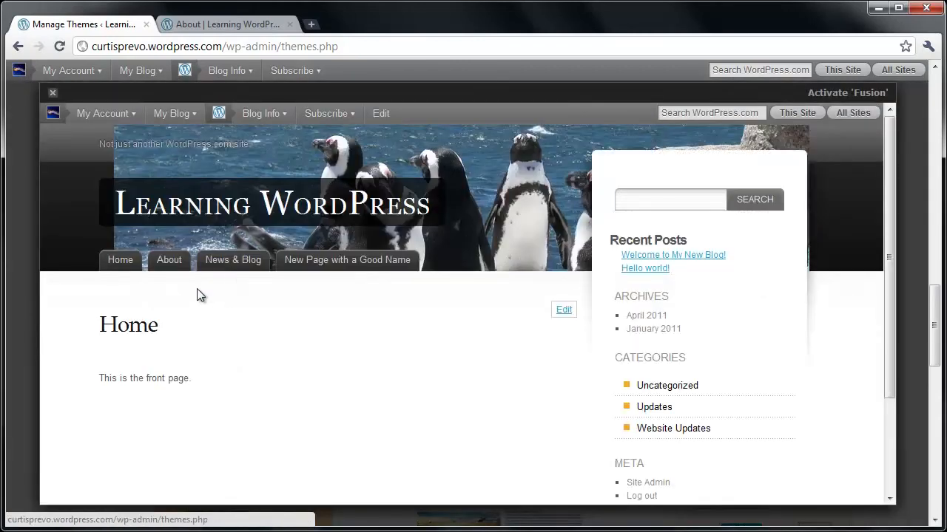
{"action": "left_click", "coordinate": [164, 265]}
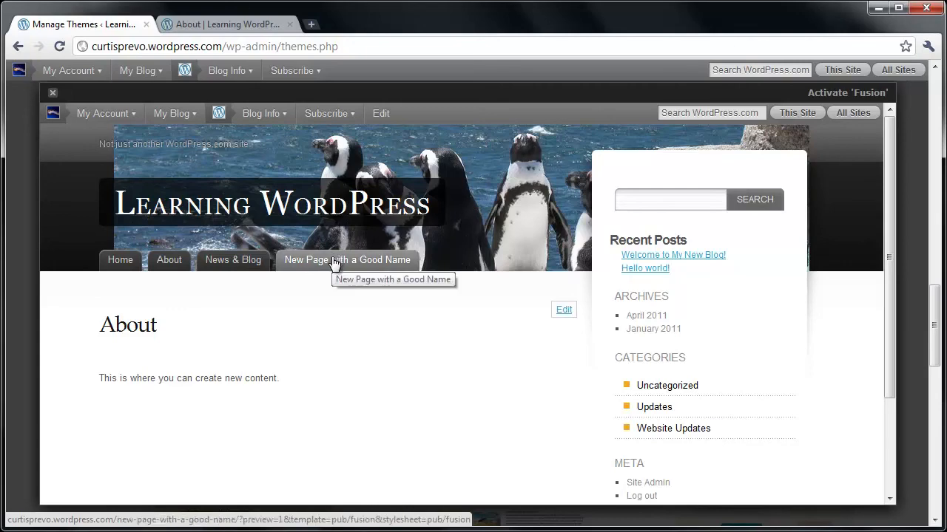
{"action": "scroll", "coordinate": [389, 298], "scroll_direction": "down", "scroll_amount": 3}
{"action": "scroll", "coordinate": [389, 299], "scroll_direction": "up", "scroll_amount": 3}
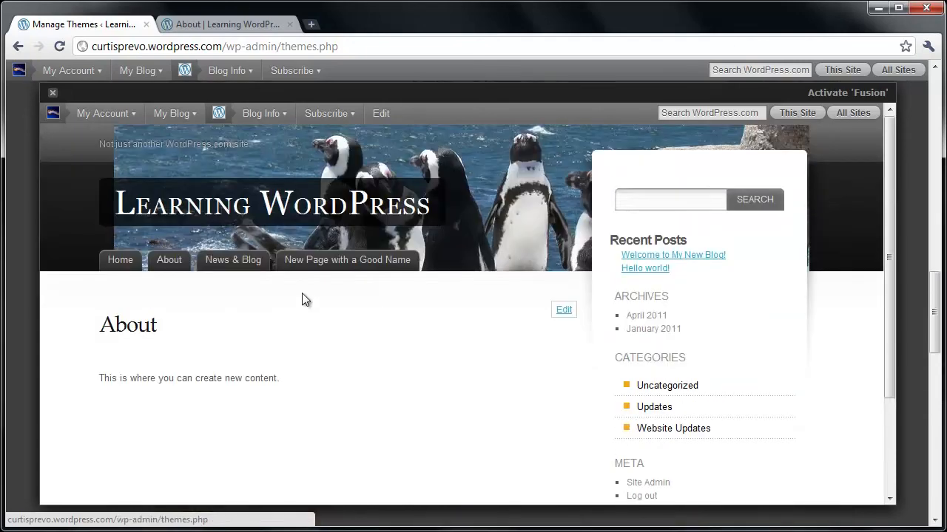
{"action": "left_click", "coordinate": [309, 263]}
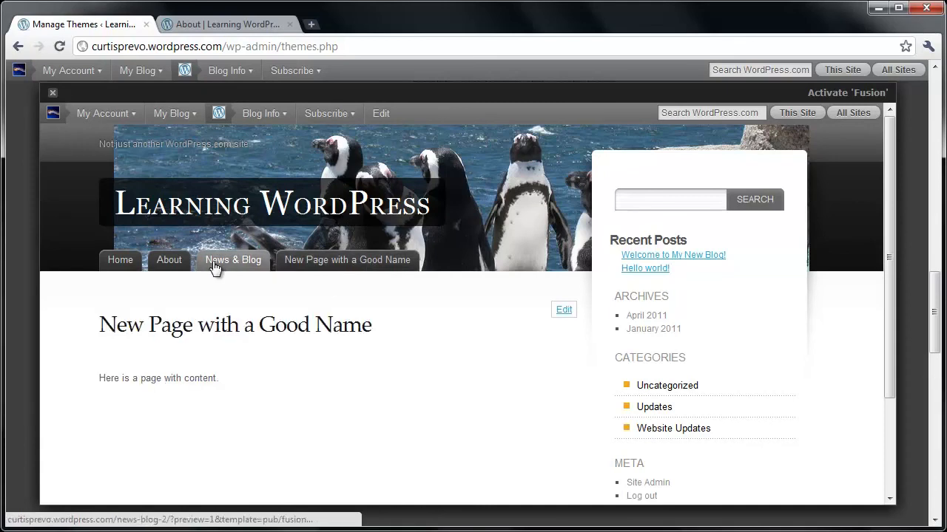
{"action": "left_click", "coordinate": [140, 265]}
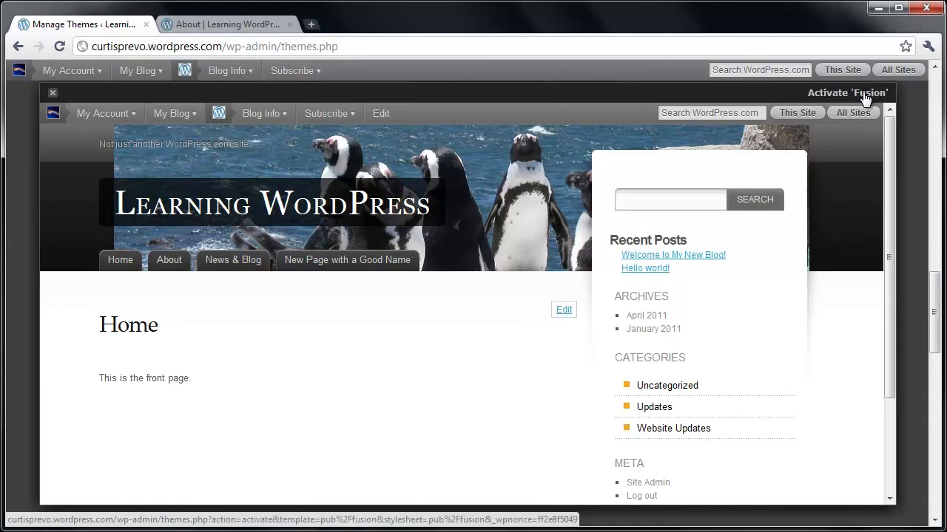
{"action": "left_click", "coordinate": [51, 93]}
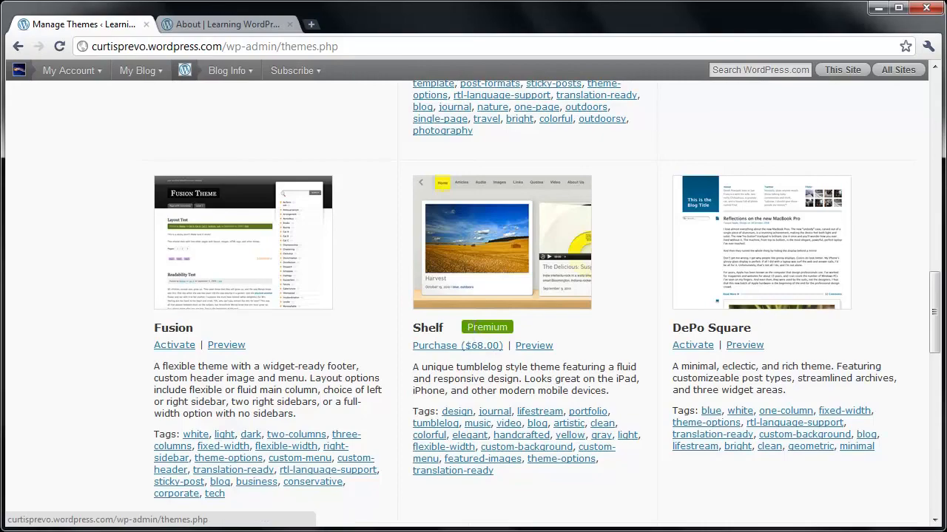
{"action": "scroll", "coordinate": [597, 402], "scroll_direction": "down", "scroll_amount": 4}
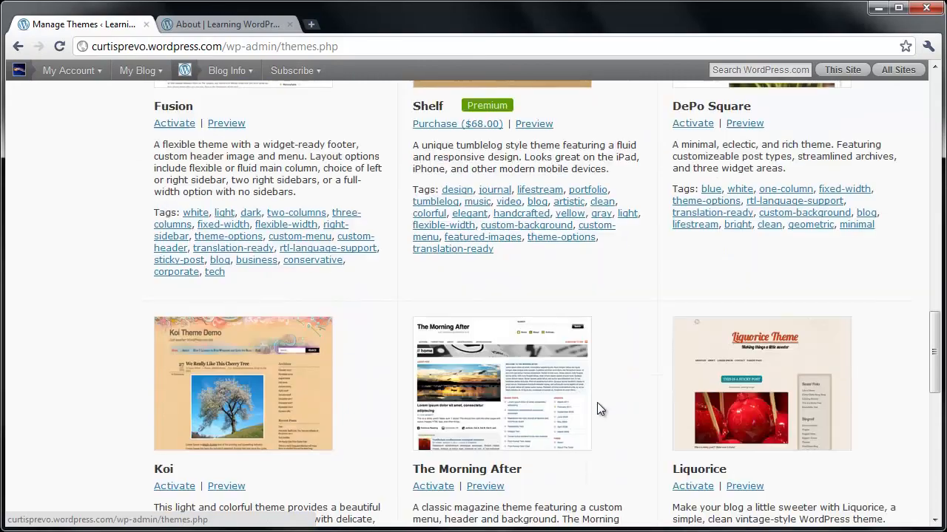
Look through the remaining available themes to the end of the list and return to the start of the theme browser.
{"action": "scroll", "coordinate": [598, 408], "scroll_direction": "down", "scroll_amount": 1}
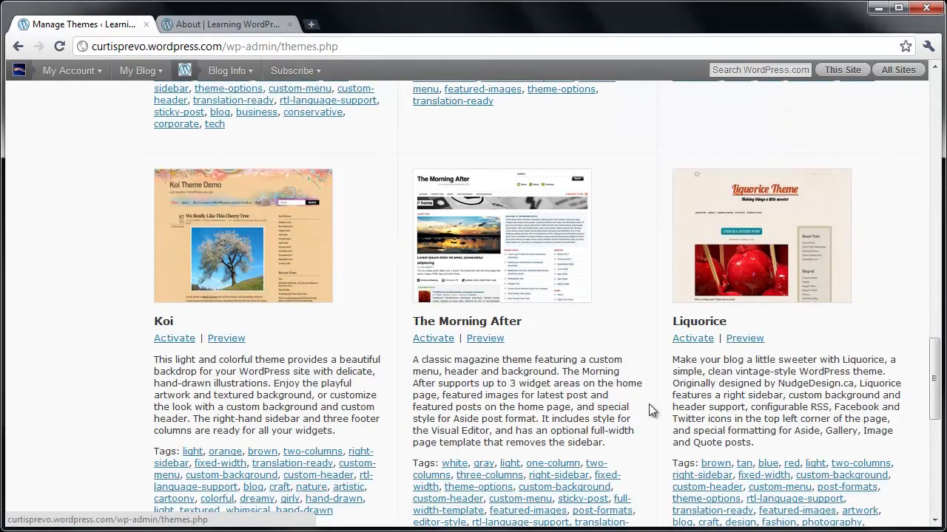
{"action": "scroll", "coordinate": [648, 409], "scroll_direction": "down", "scroll_amount": 6}
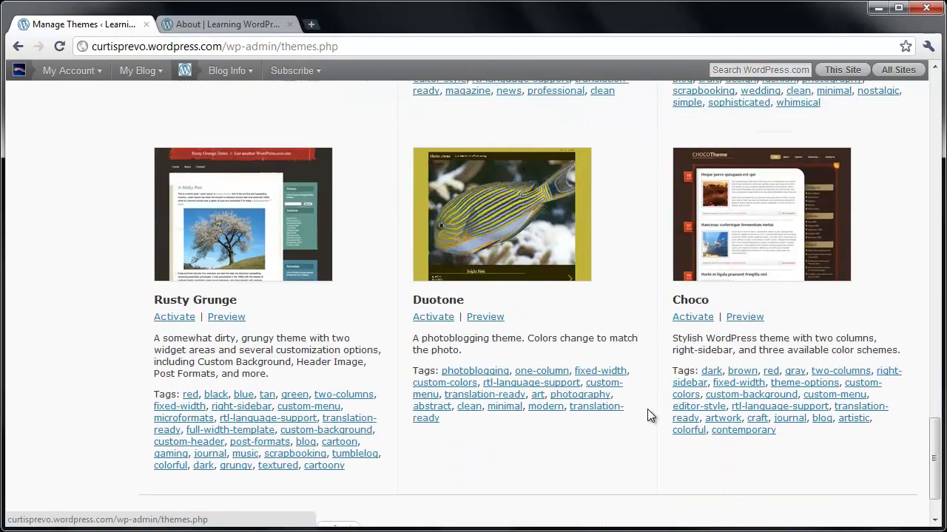
{"action": "scroll", "coordinate": [647, 409], "scroll_direction": "down", "scroll_amount": 2}
{"action": "scroll", "coordinate": [646, 412], "scroll_direction": "up", "scroll_amount": 10}
{"action": "scroll", "coordinate": [645, 416], "scroll_direction": "up", "scroll_amount": 14}
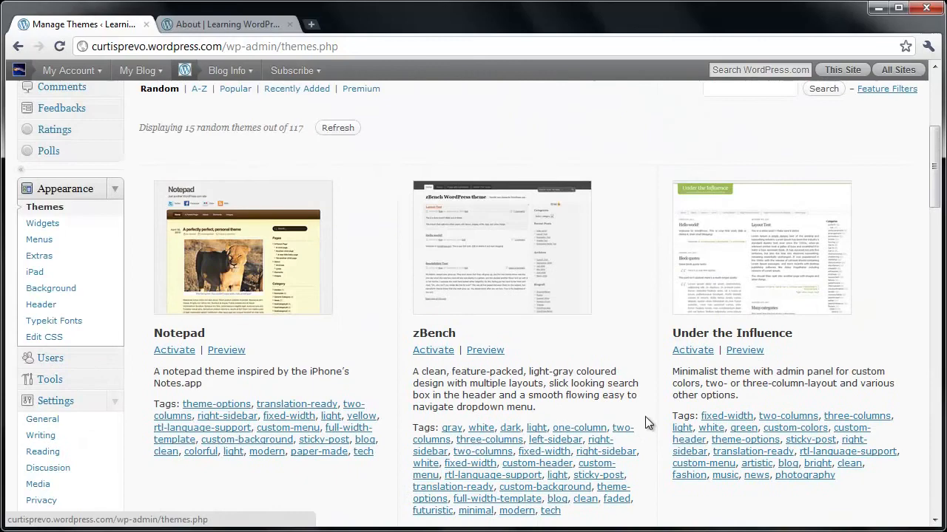
{"action": "scroll", "coordinate": [645, 416], "scroll_direction": "up", "scroll_amount": 4}
{"action": "scroll", "coordinate": [203, 409], "scroll_direction": "down", "scroll_amount": 2}
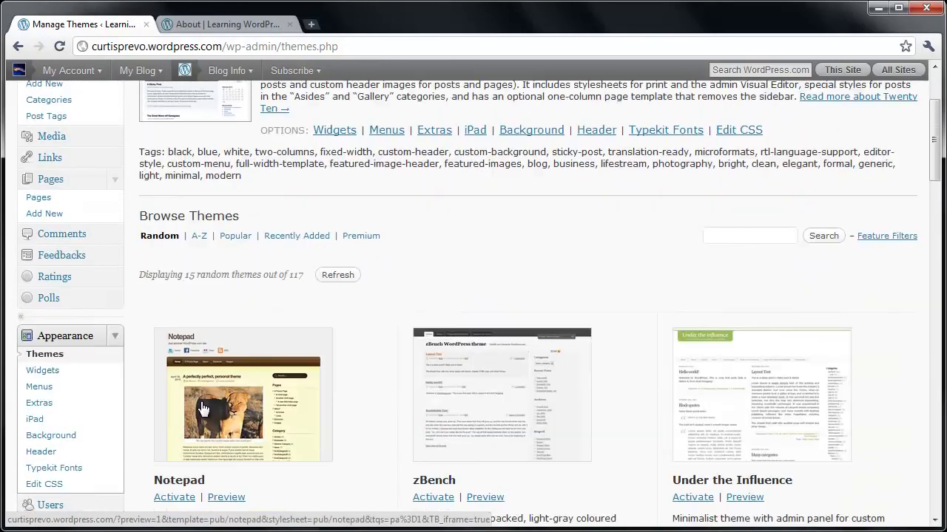
{"action": "scroll", "coordinate": [203, 409], "scroll_direction": "down", "scroll_amount": 1}
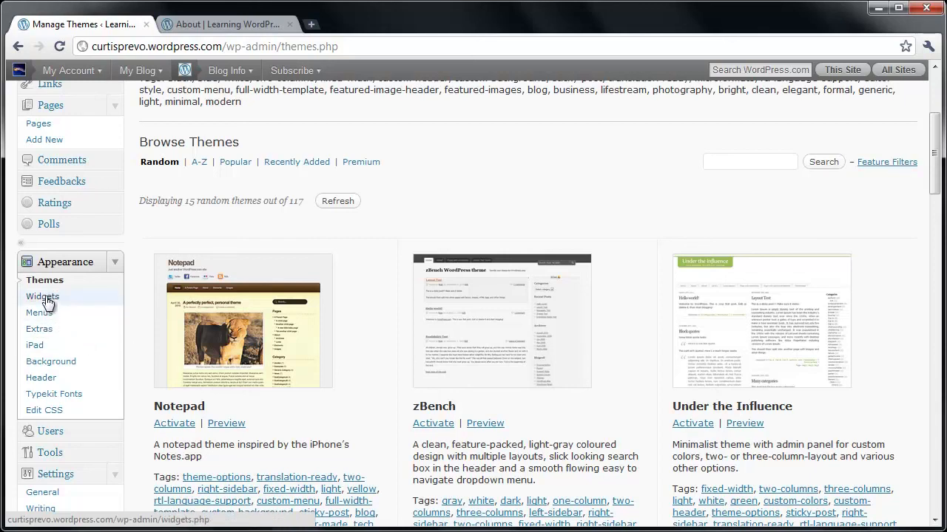
Open the widget management page and compare the Primary Widget Area with the sidebar of the live About page.
{"action": "left_click", "coordinate": [114, 265]}
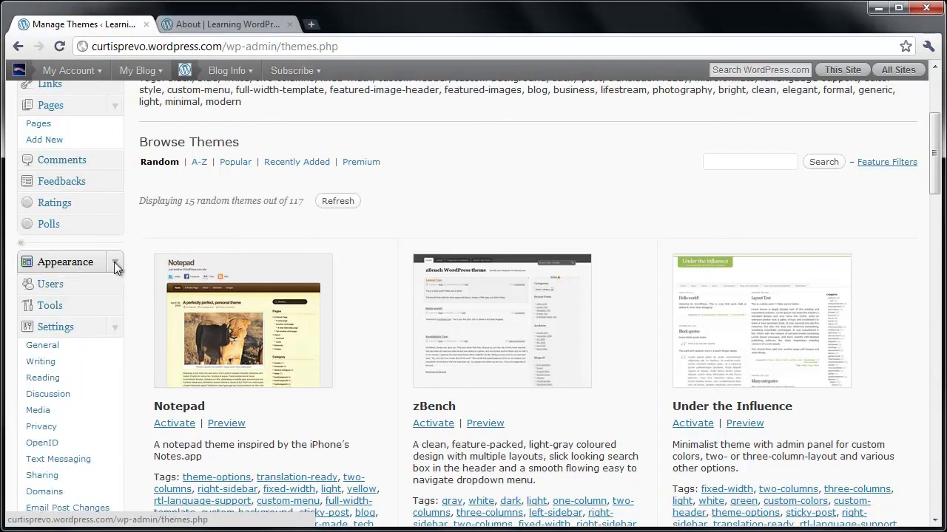
{"action": "left_click", "coordinate": [115, 264]}
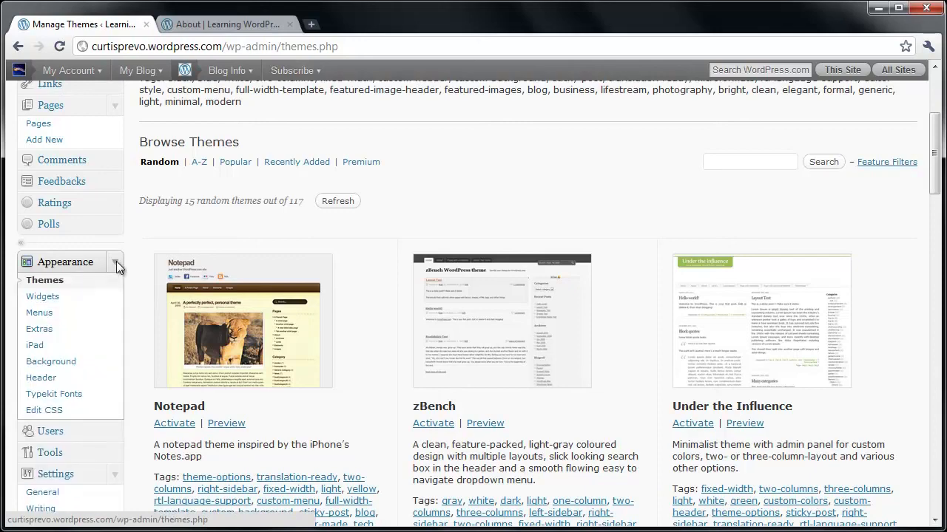
{"action": "left_click", "coordinate": [42, 297]}
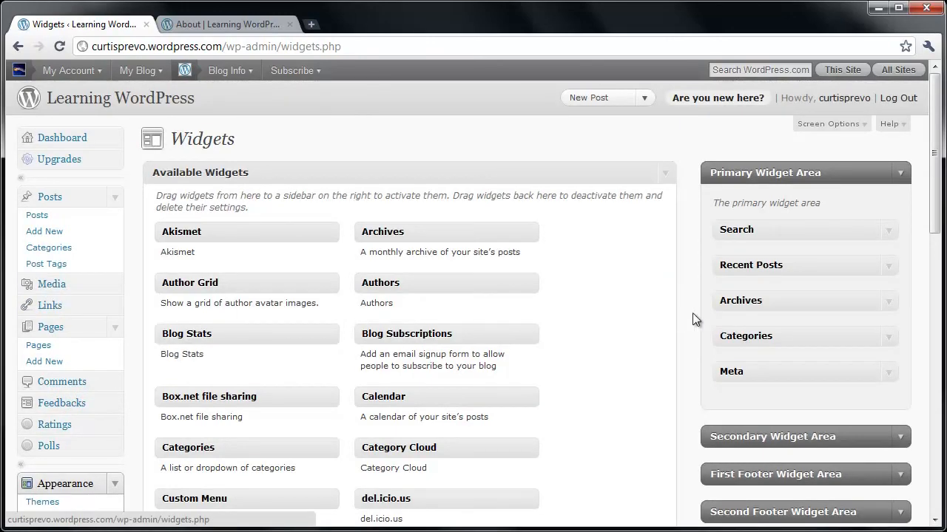
{"action": "left_click", "coordinate": [195, 27]}
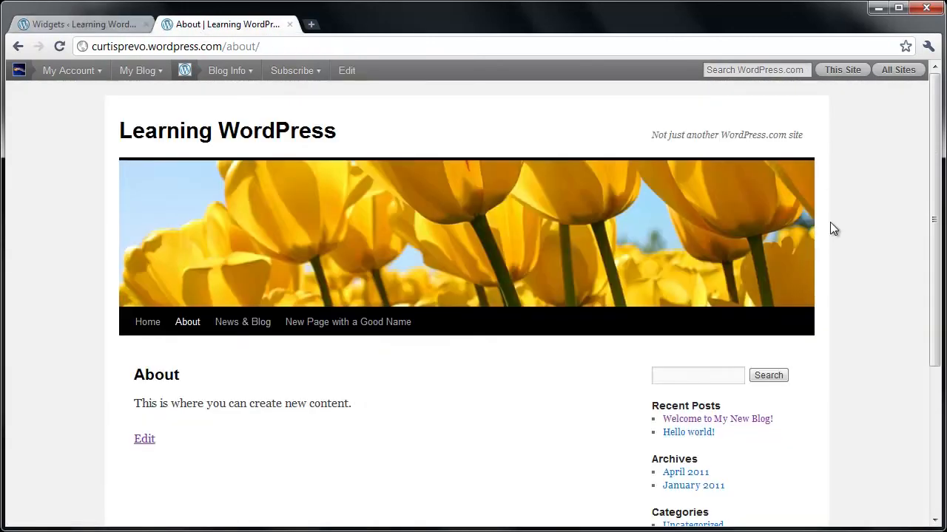
{"action": "left_click_drag", "start_coordinate": [934, 158], "coordinate": [935, 293]}
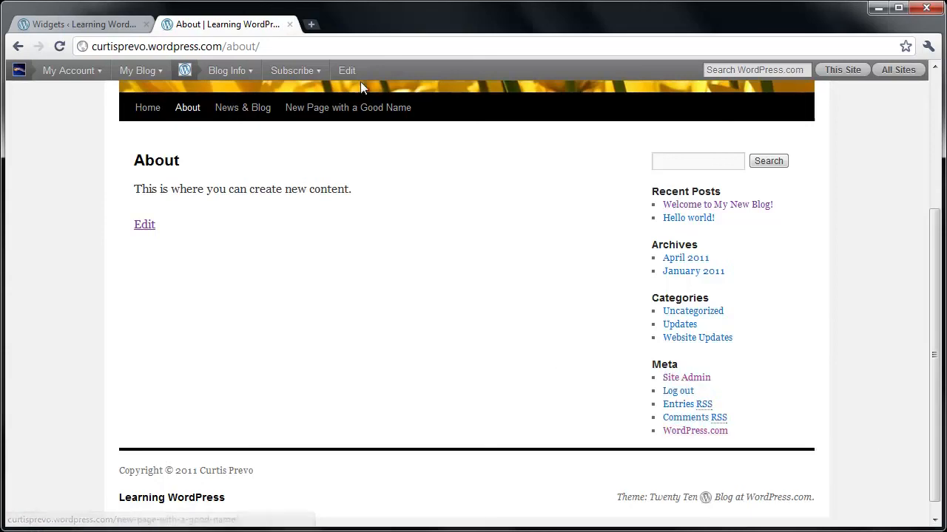
{"action": "left_click", "coordinate": [98, 24]}
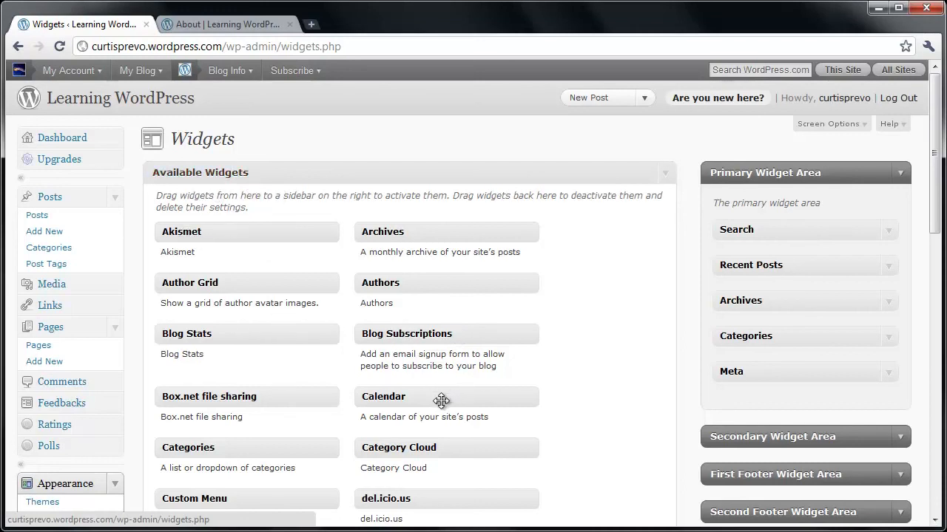
Expand the Categories widget's settings in the Primary Widget Area and look through the available widgets down to Twitter and Vodpod Videos.
{"action": "scroll", "coordinate": [442, 399], "scroll_direction": "down", "scroll_amount": 1}
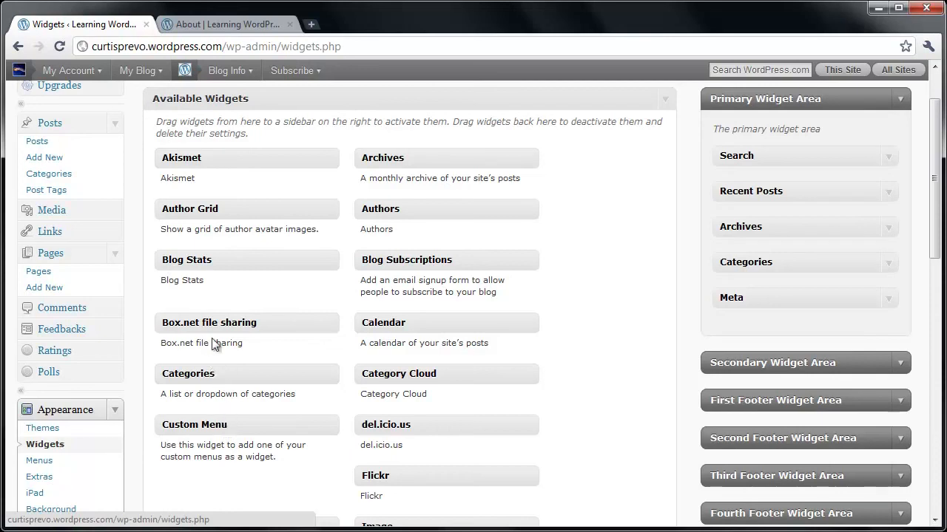
{"action": "left_click", "coordinate": [826, 268]}
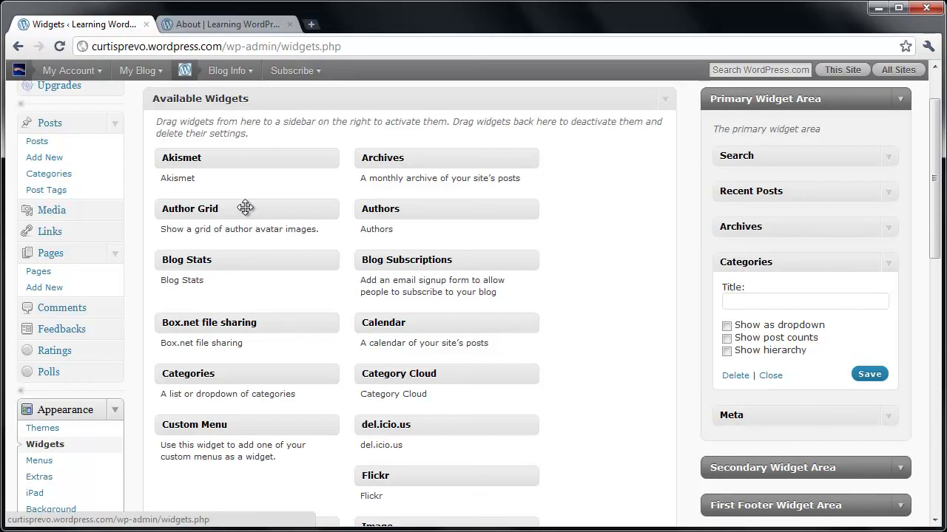
{"action": "scroll", "coordinate": [331, 224], "scroll_direction": "down", "scroll_amount": 4}
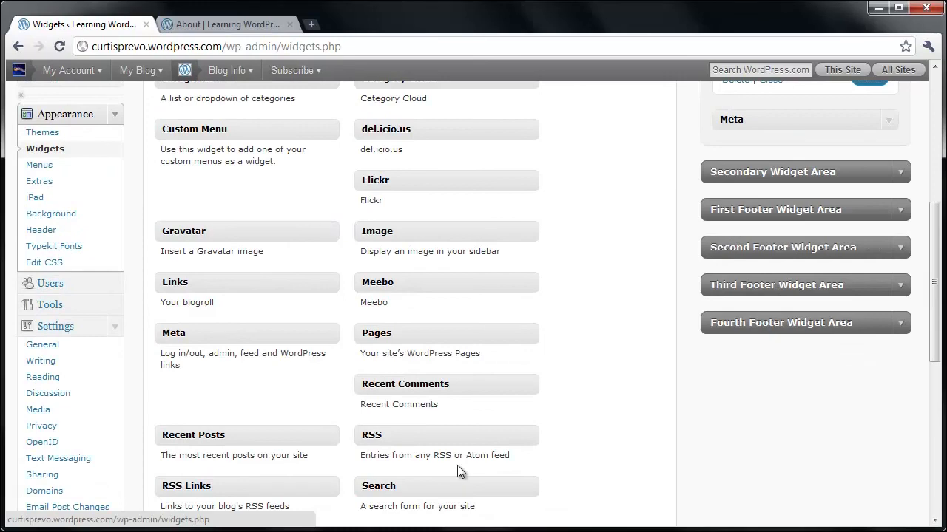
{"action": "mouse_move", "coordinate": [413, 437]}
{"action": "left_mouse_down"}
{"action": "mouse_move", "coordinate": [440, 434]}
{"action": "mouse_move", "coordinate": [429, 434]}
{"action": "left_mouse_up"}
{"action": "scroll", "coordinate": [293, 399], "scroll_direction": "down", "scroll_amount": 4}
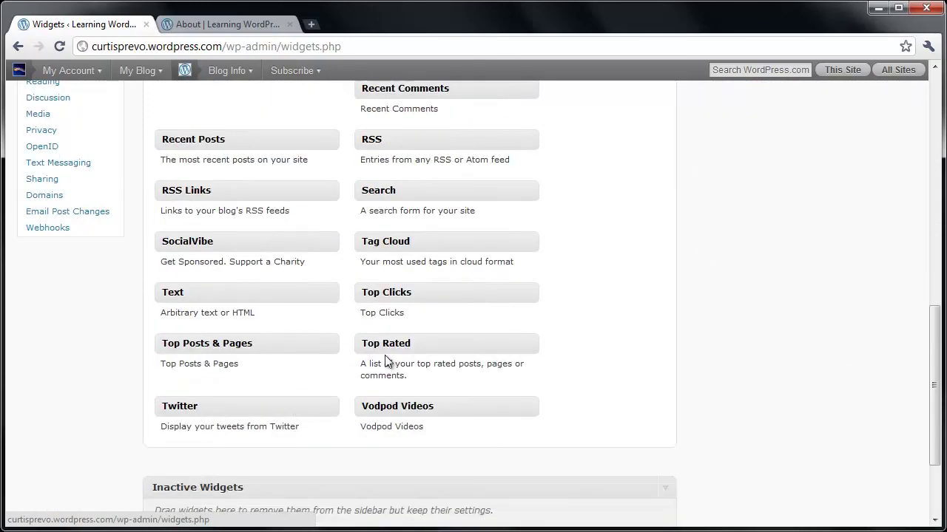
{"action": "mouse_move", "coordinate": [278, 408]}
{"action": "left_mouse_down"}
{"action": "mouse_move", "coordinate": [313, 402]}
{"action": "mouse_move", "coordinate": [431, 336]}
{"action": "mouse_move", "coordinate": [624, 264]}
{"action": "mouse_move", "coordinate": [286, 354]}
{"action": "mouse_move", "coordinate": [273, 407]}
{"action": "left_mouse_up"}
Look back up the available widgets past the Text widget and switch to the live site to check the Home page's sidebar.
{"action": "scroll", "coordinate": [286, 416], "scroll_direction": "up", "scroll_amount": 2}
{"action": "left_click_drag", "start_coordinate": [193, 443], "coordinate": [215, 464]}
{"action": "scroll", "coordinate": [215, 464], "scroll_direction": "up", "scroll_amount": 1}
{"action": "scroll", "coordinate": [216, 464], "scroll_direction": "up", "scroll_amount": 3}
{"action": "key", "text": "ctrl+Tab"}
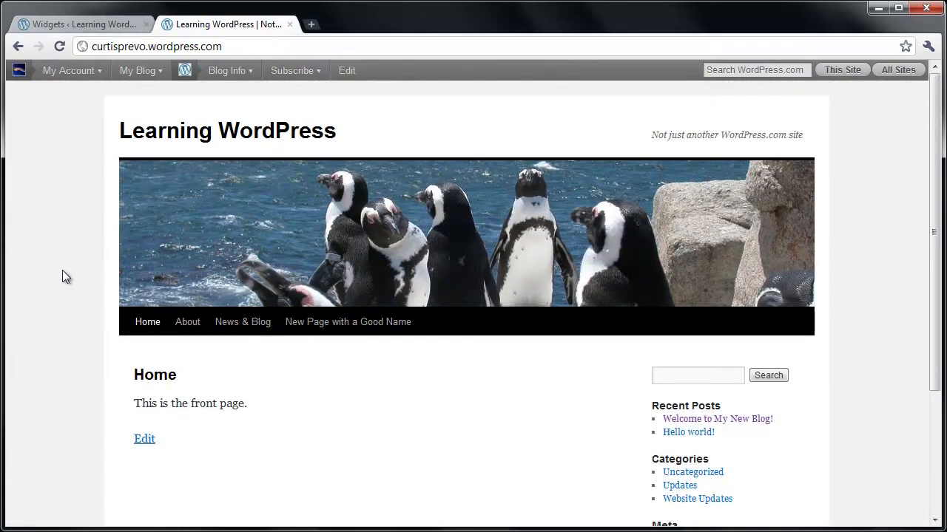